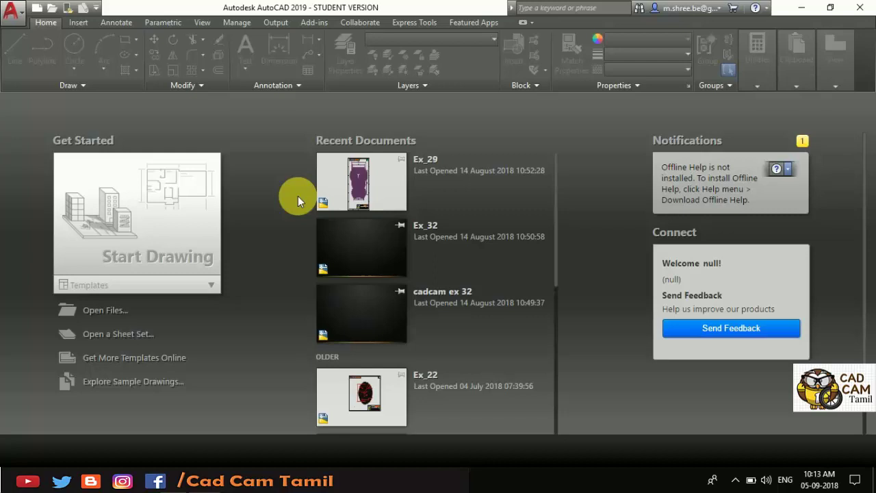
Start a new blank drawing, turn the grid off and accept millimetre units.
left_click(180, 212)
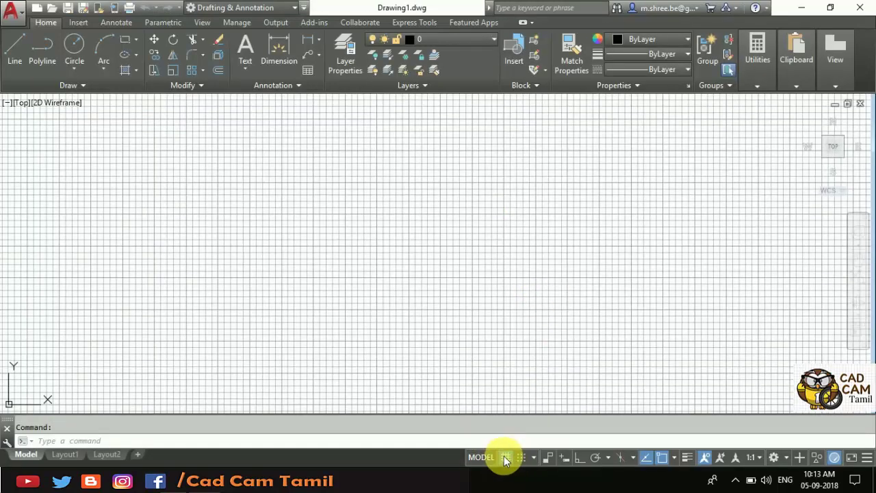
key("F7")
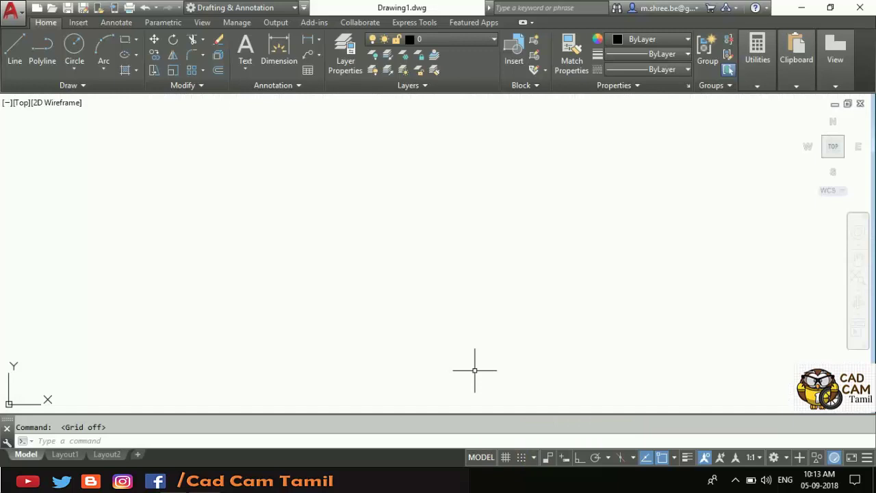
type("units")
key("Return")
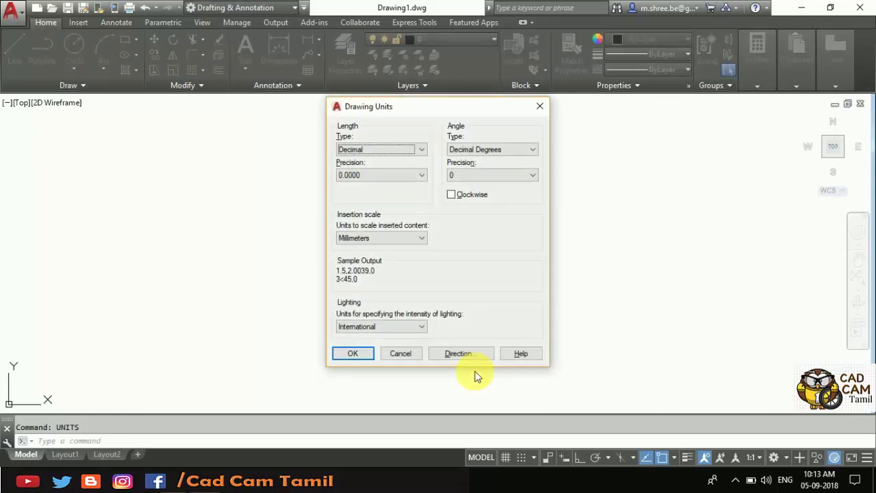
left_click(344, 352)
Set the drawing limits from 0,0 to 210,297 and zoom to show them all.
type("limits")
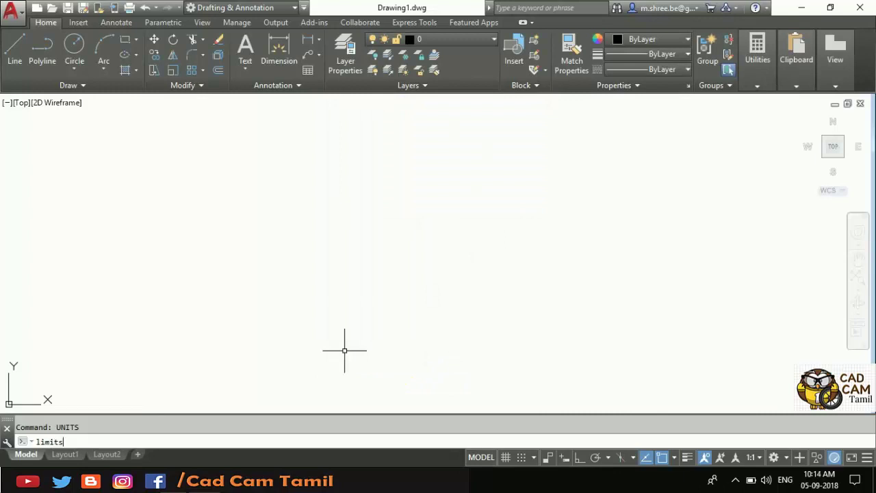
key("Return")
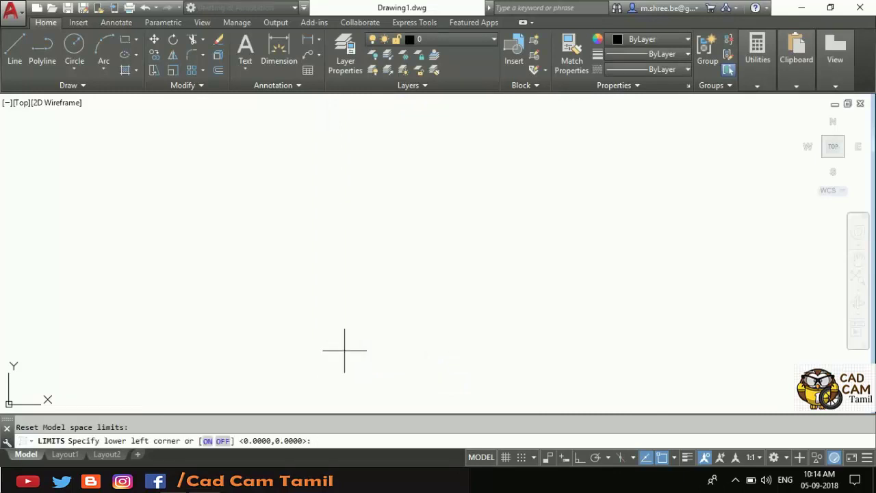
key("Return")
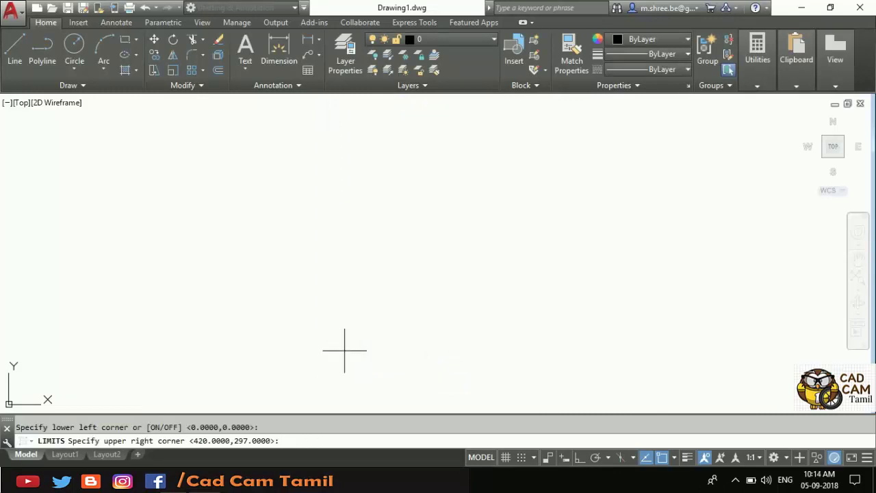
type("210,297")
key("Return")
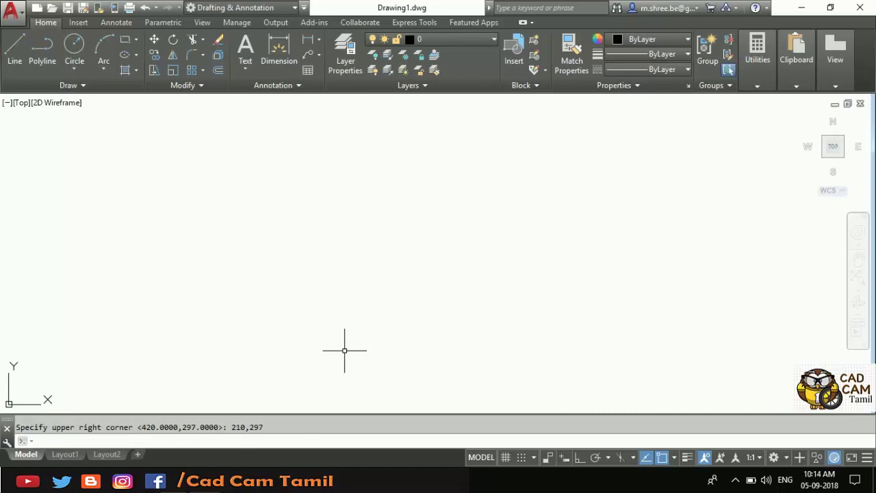
type("z")
key("Return")
type("a")
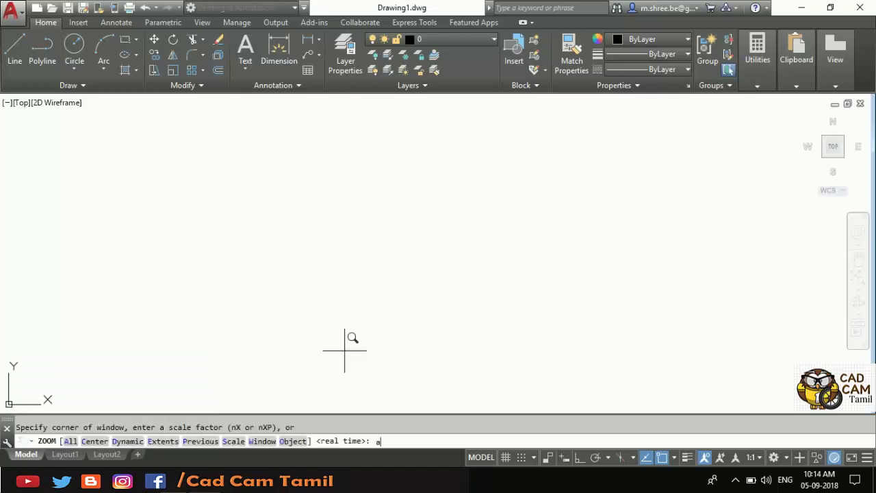
key("Return")
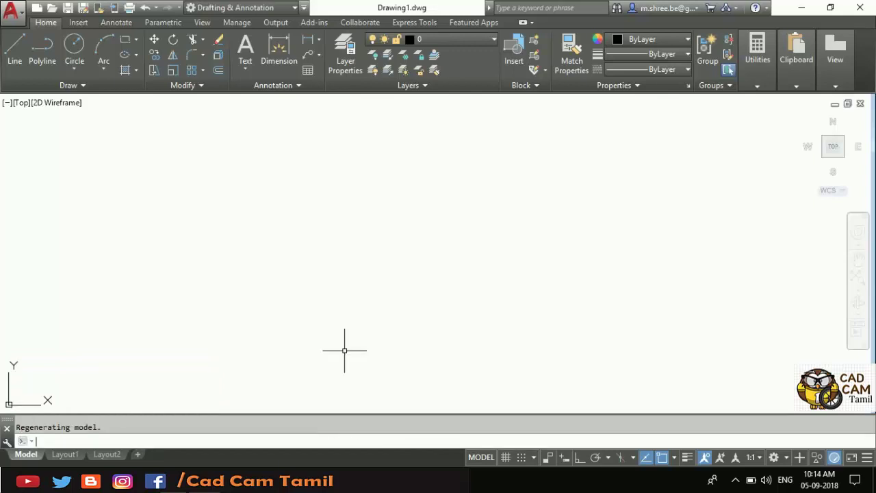
In the Layer Properties Manager, create layers named Object and Dimension.
left_click(348, 53)
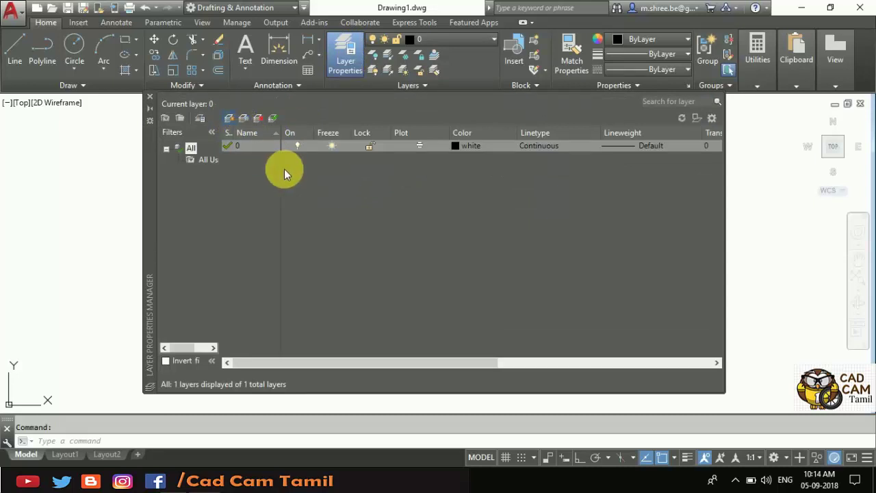
left_click(229, 119)
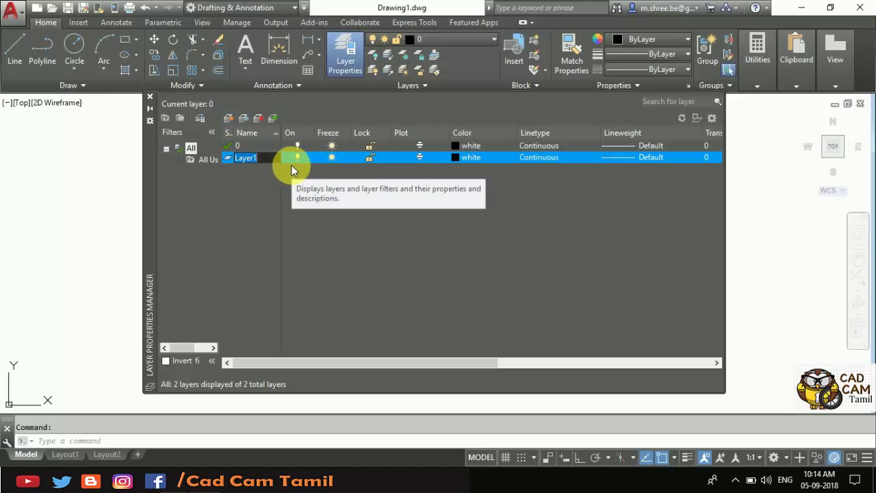
type("Object")
left_click(228, 118)
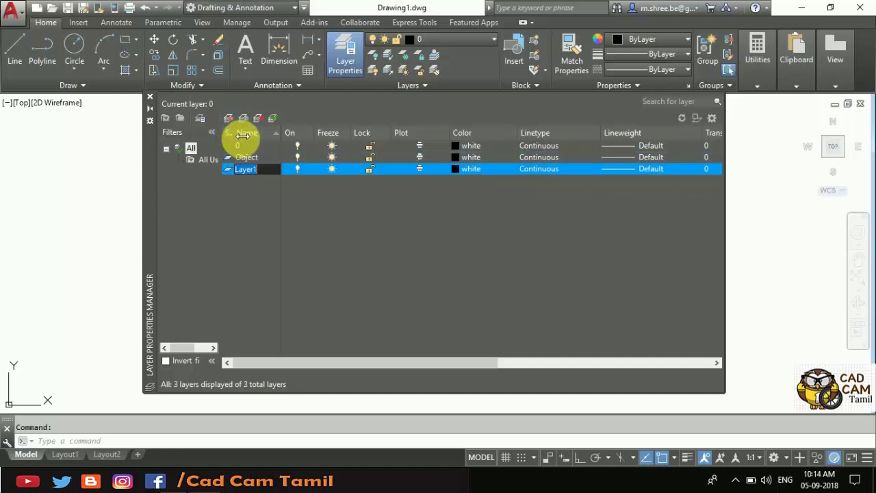
type("Di")
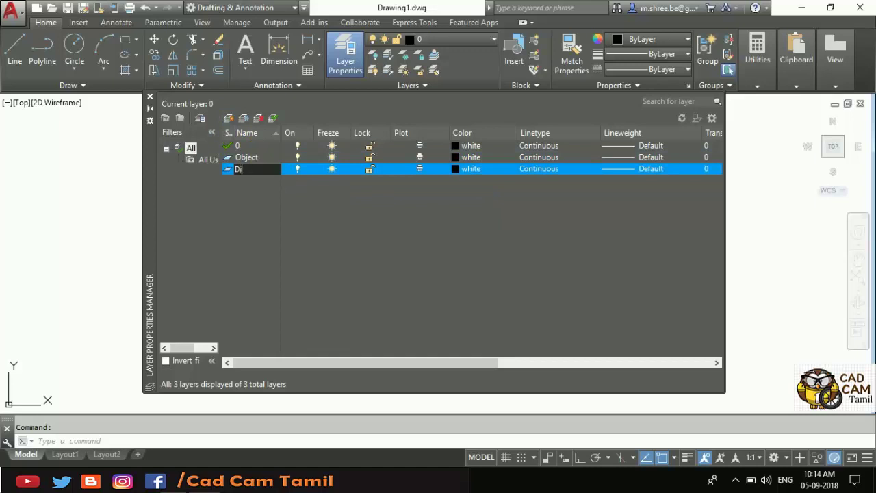
type("mension")
Add two more layers named center and hatching.
left_click(230, 122)
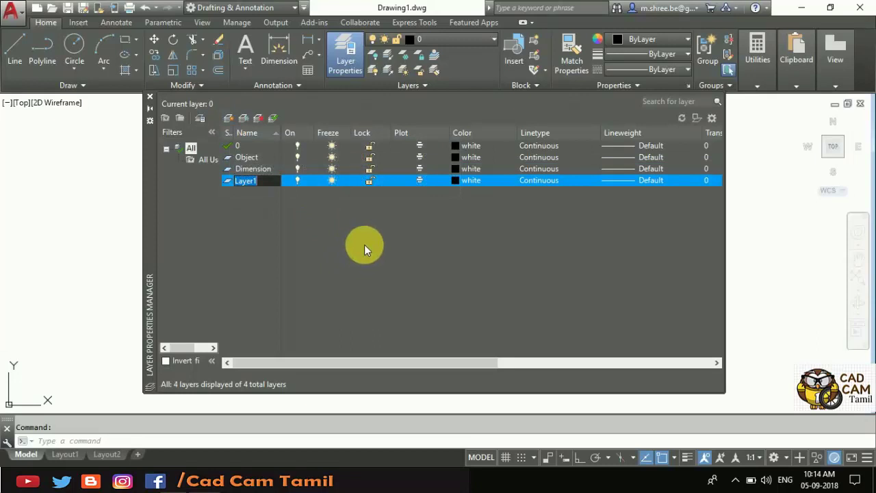
type("cen")
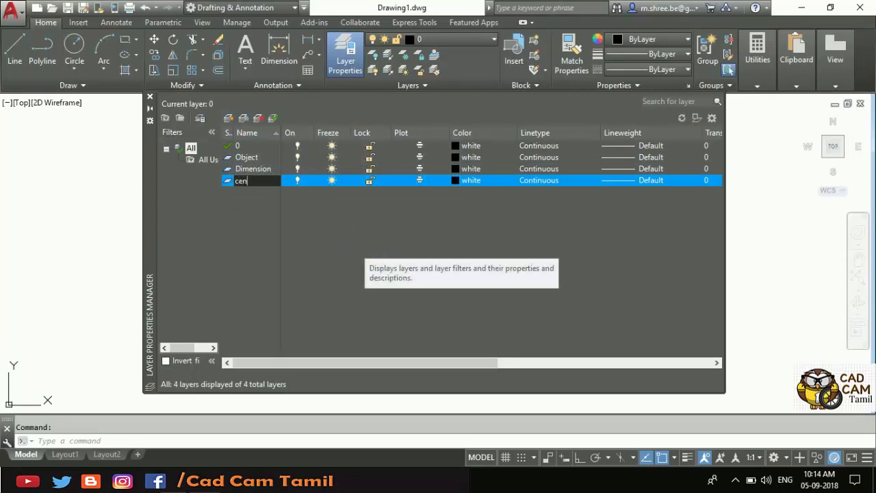
type("ter")
key("Return")
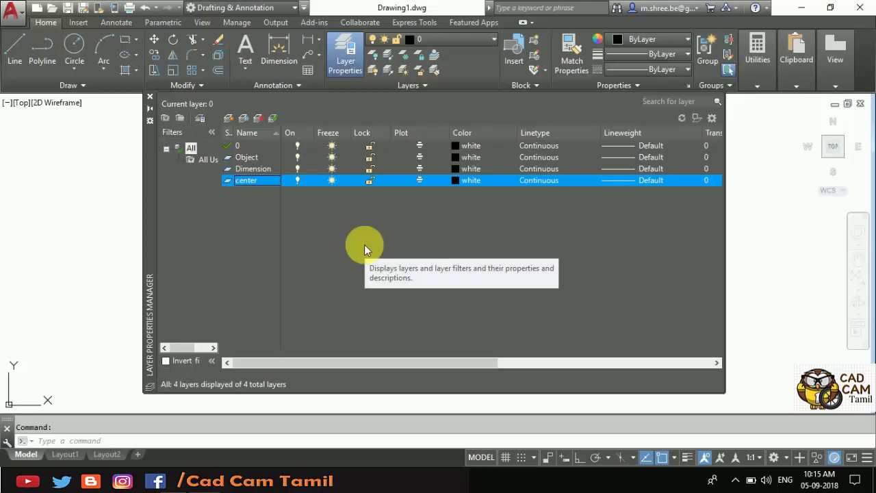
left_click(229, 119)
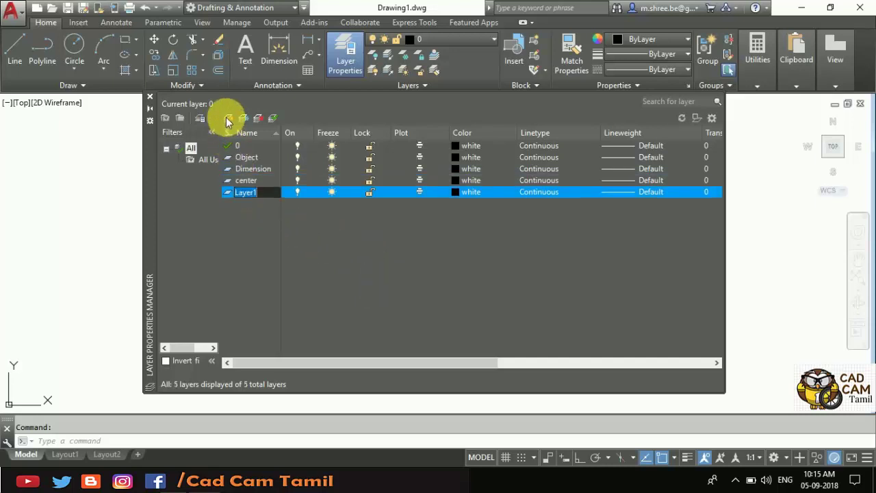
type("hatch")
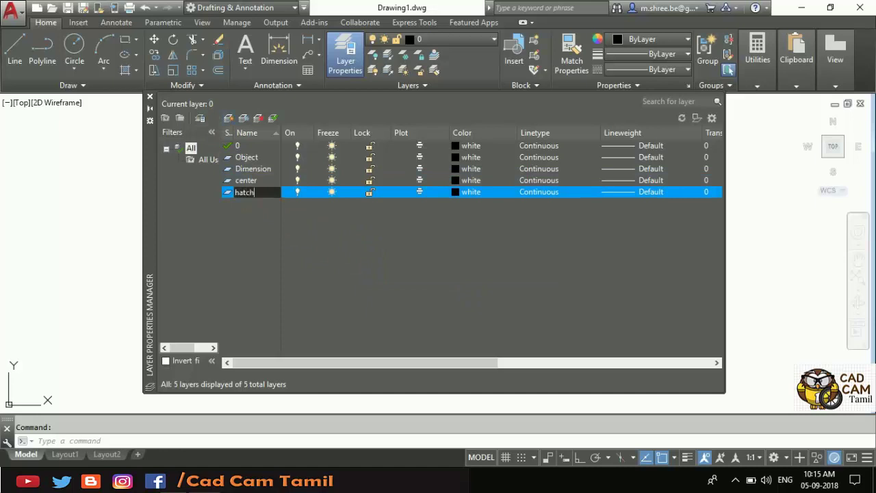
type("ing")
key("Return")
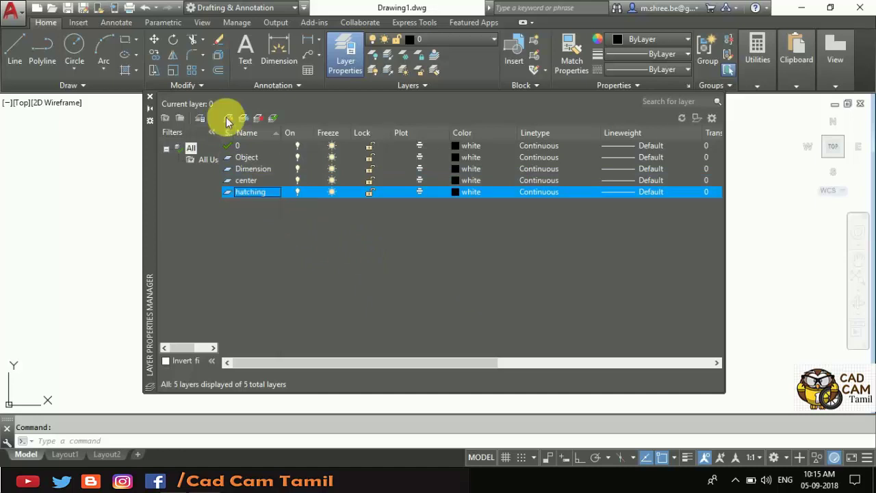
left_click(248, 180)
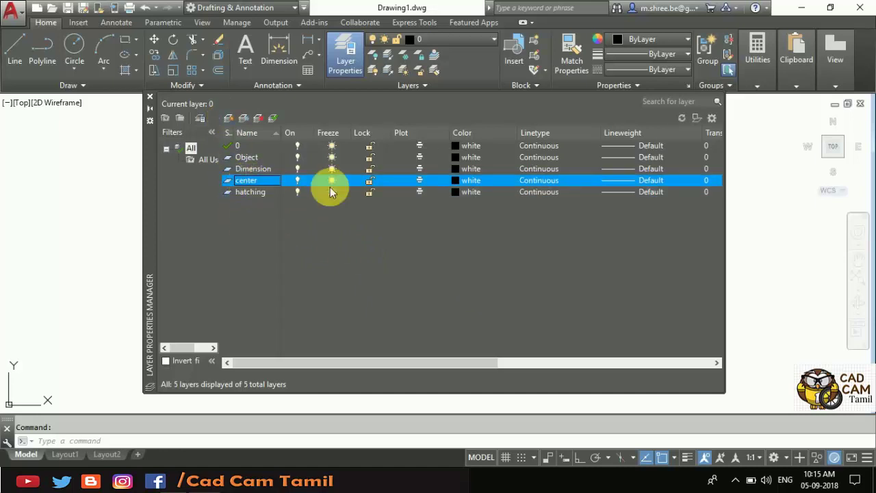
Give the center layer colour 144 and the Dimension layer colour 20.
left_click(453, 182)
left_click(454, 182)
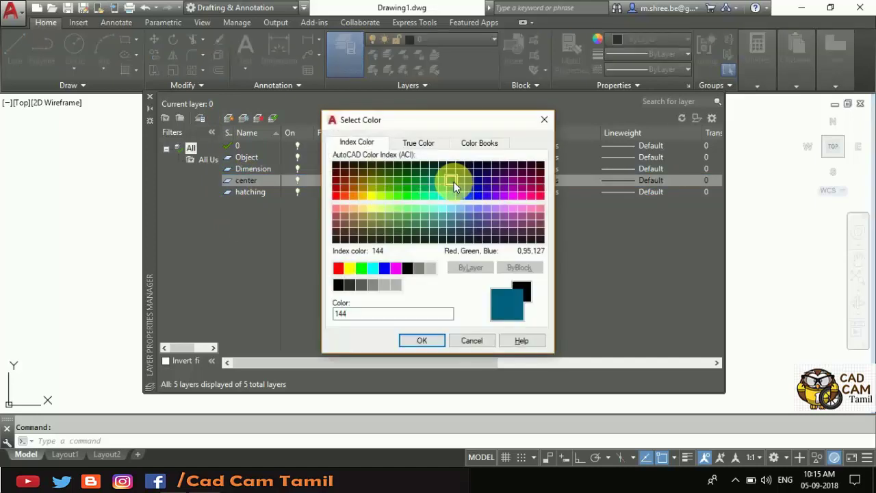
left_click(423, 339)
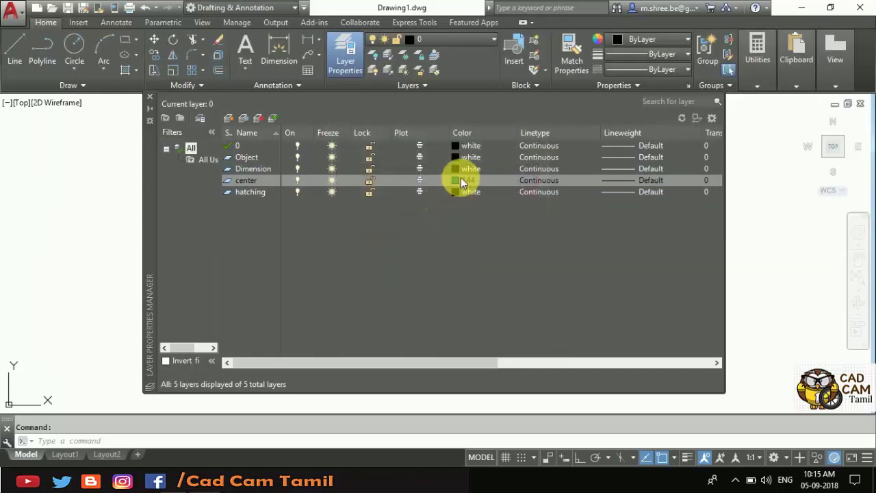
left_click(266, 169)
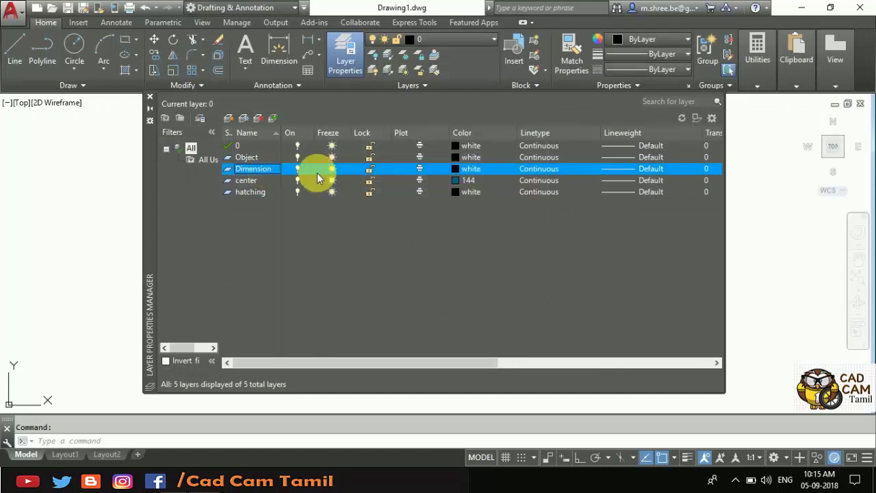
left_click(456, 171)
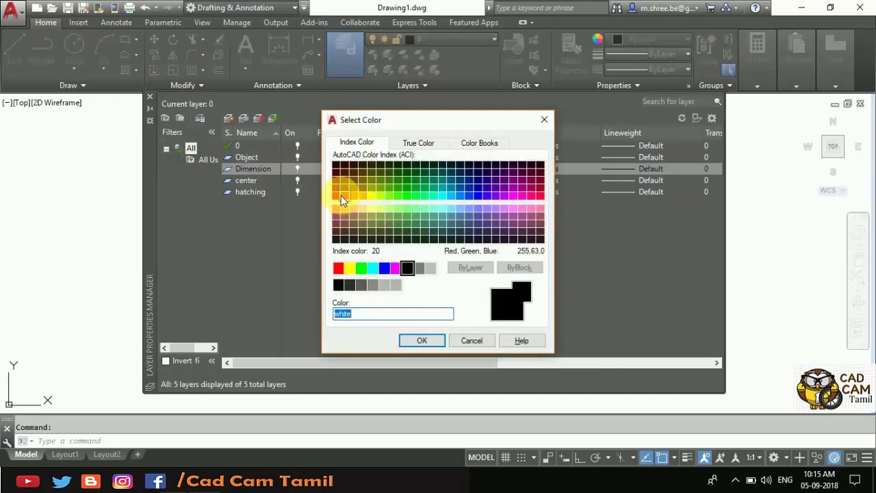
left_click(341, 195)
left_click(424, 340)
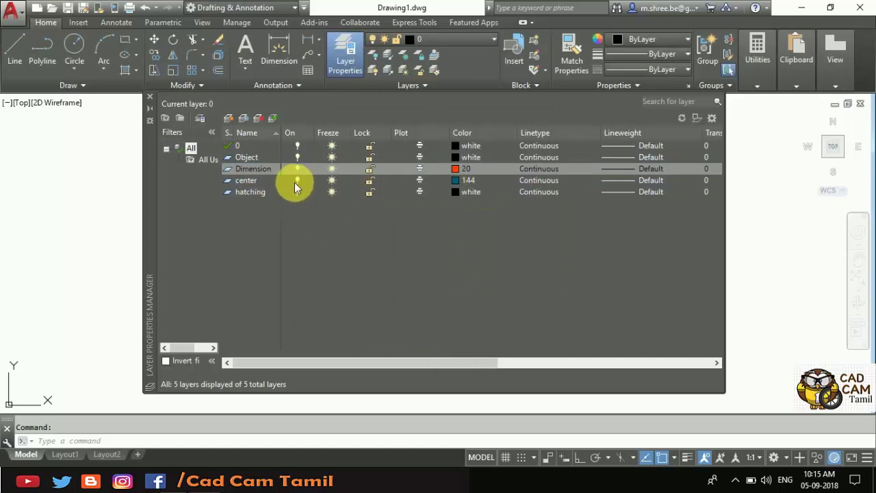
Load the CENTER2 linetype and close the Layer Properties Manager.
left_click(539, 180)
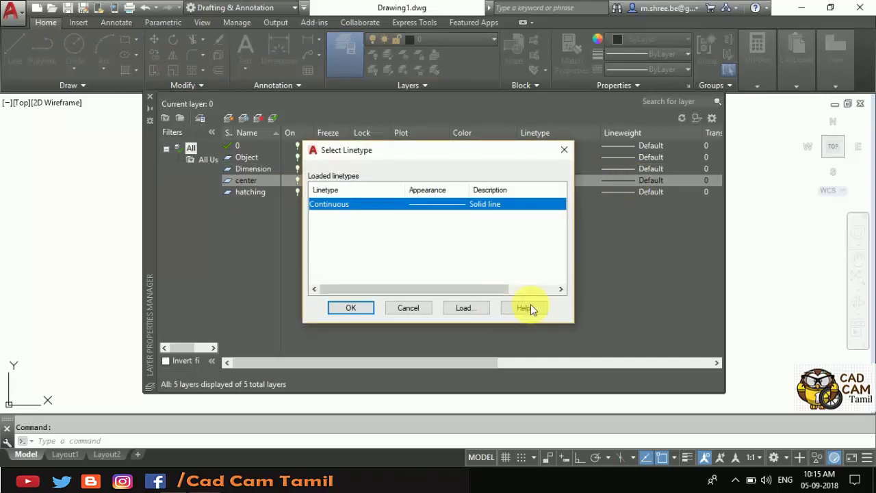
left_click(459, 307)
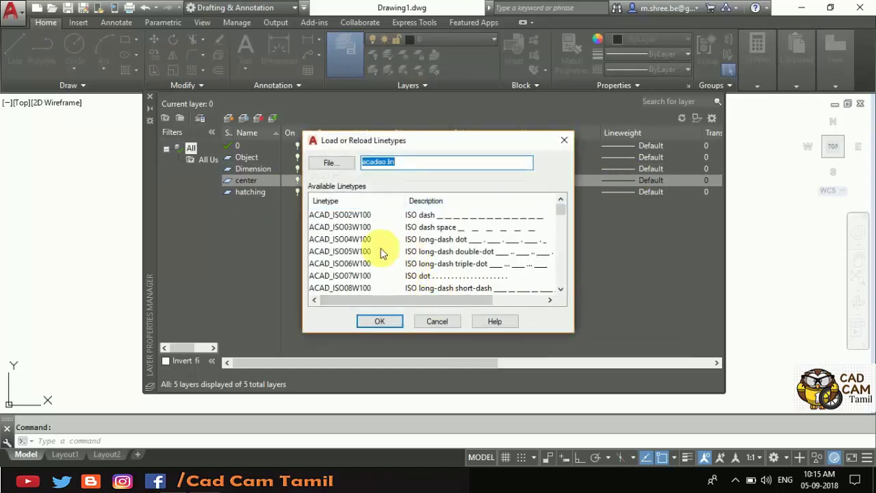
scroll(381, 251, "down", 6)
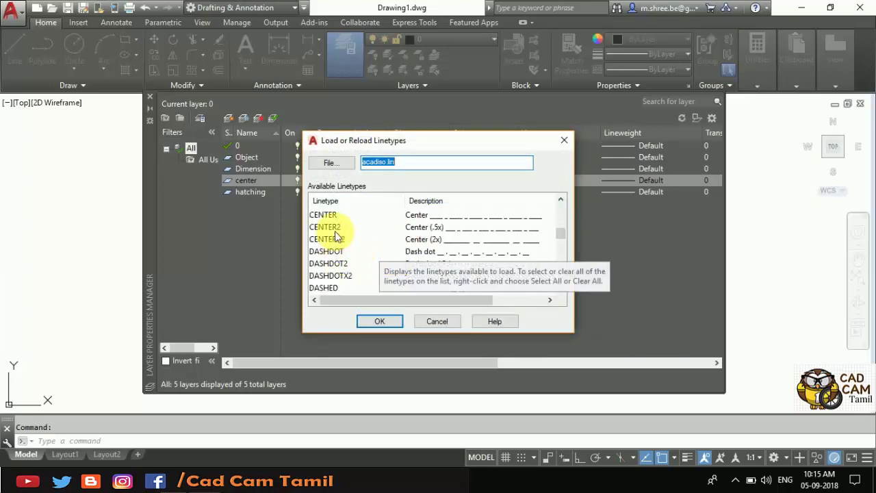
left_click(332, 228)
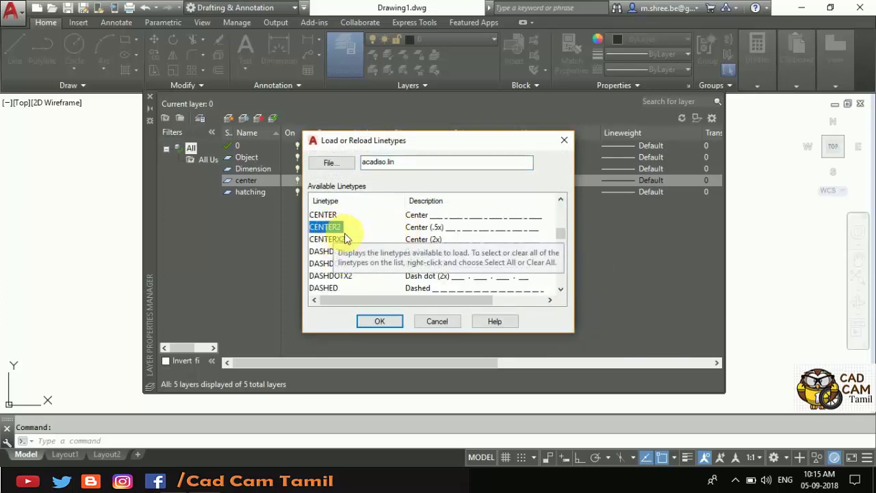
left_click(373, 320)
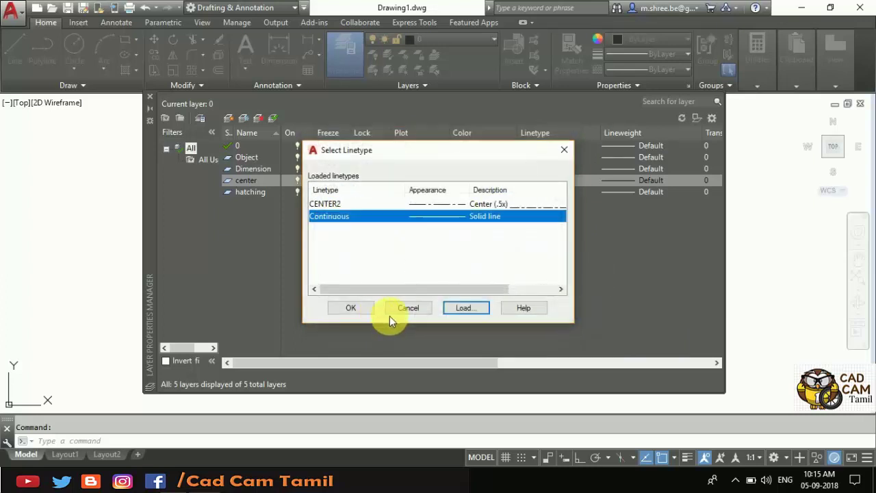
left_click(351, 308)
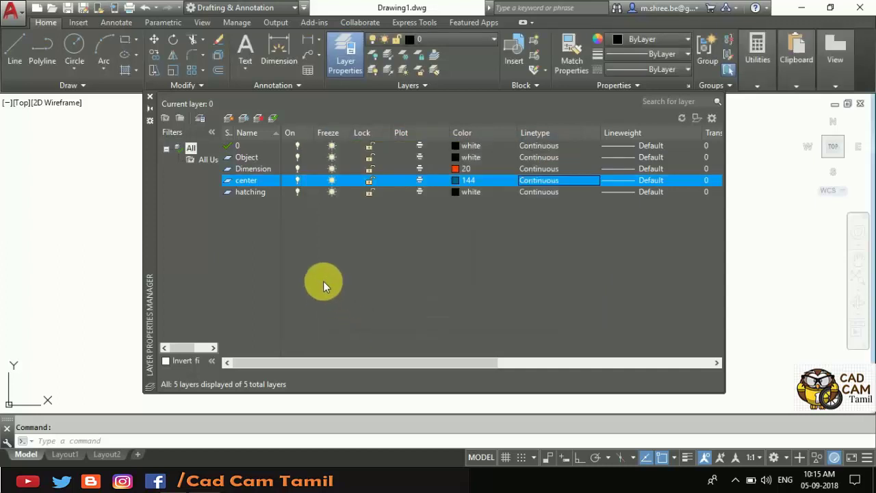
left_click(149, 96)
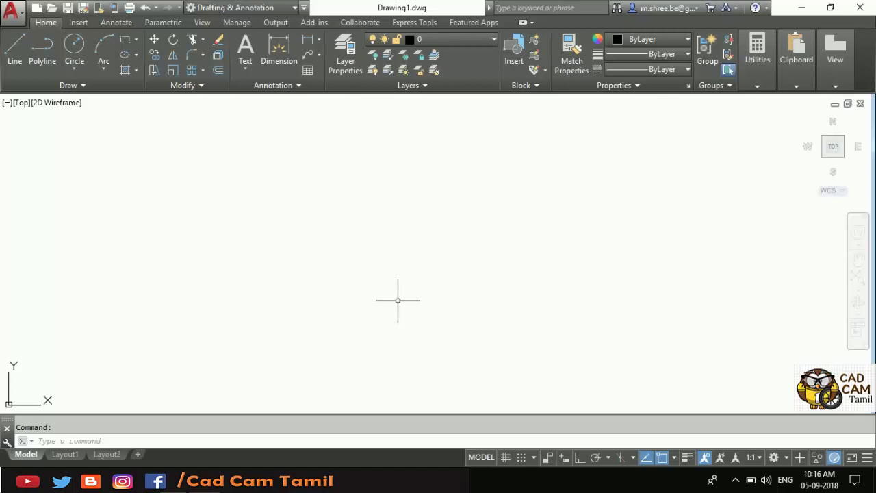
In Options, switch the interface colour scheme to Light and apply it.
right_click(305, 218)
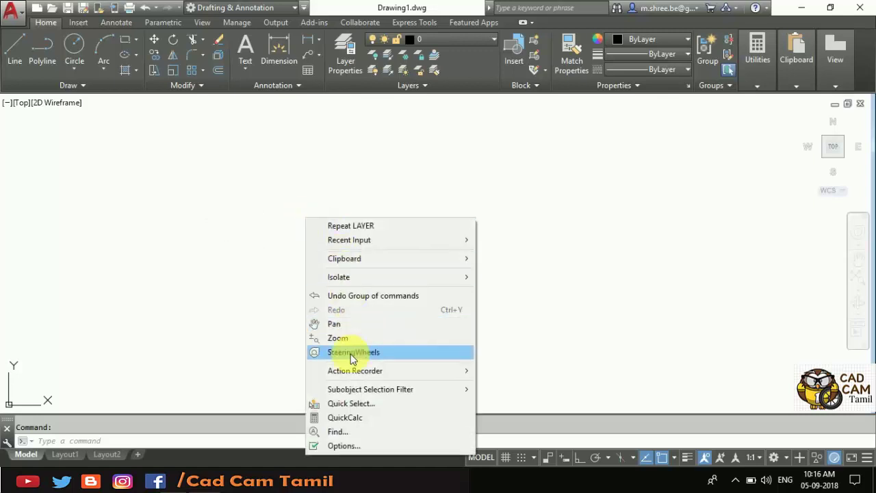
left_click(356, 447)
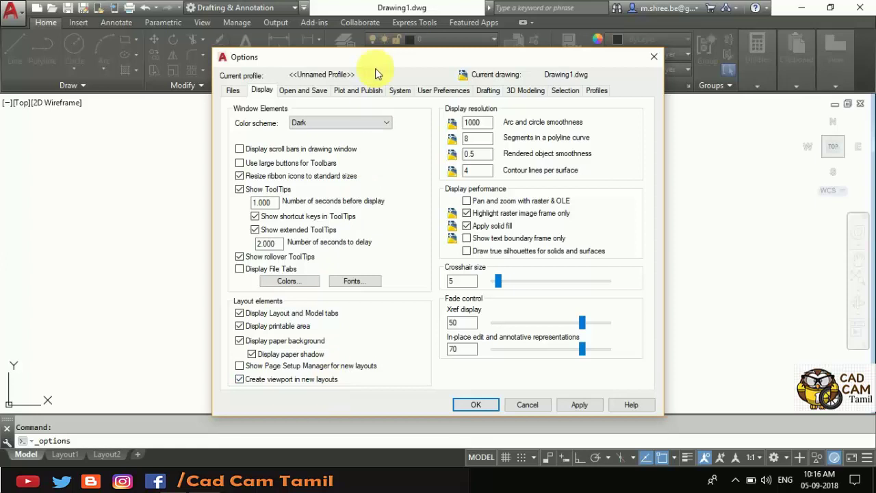
left_click_drag(373, 60, 350, 22)
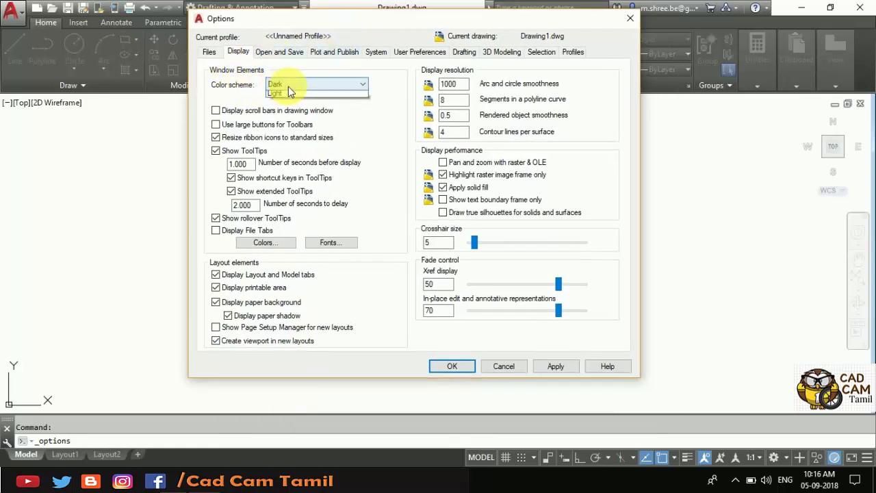
left_click(288, 86)
left_click(286, 103)
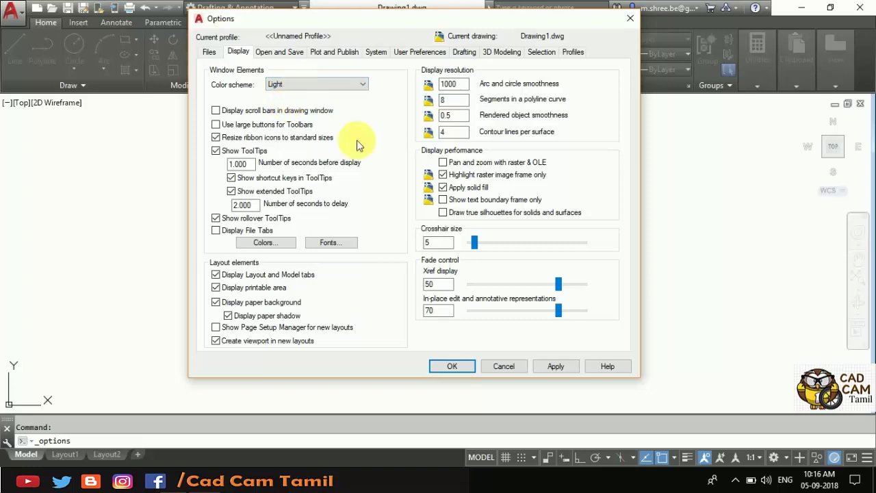
left_click(555, 370)
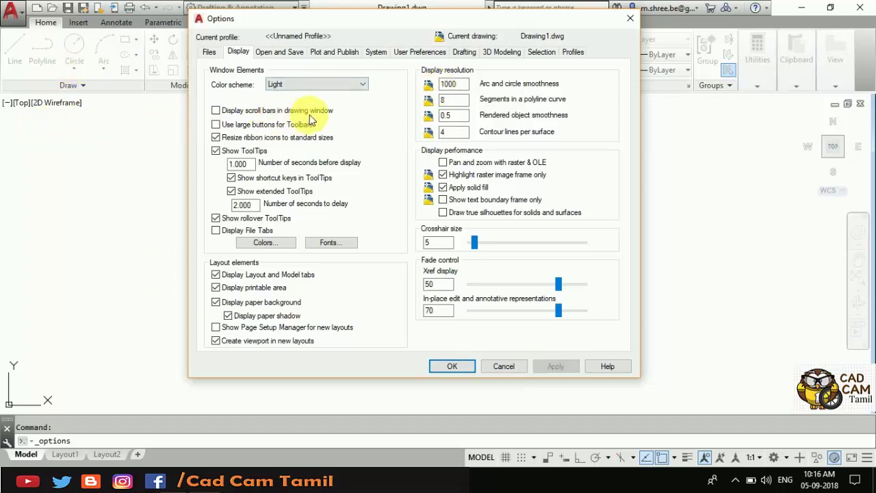
Set the colour scheme back to Dark and apply it.
left_click(317, 85)
left_click(306, 96)
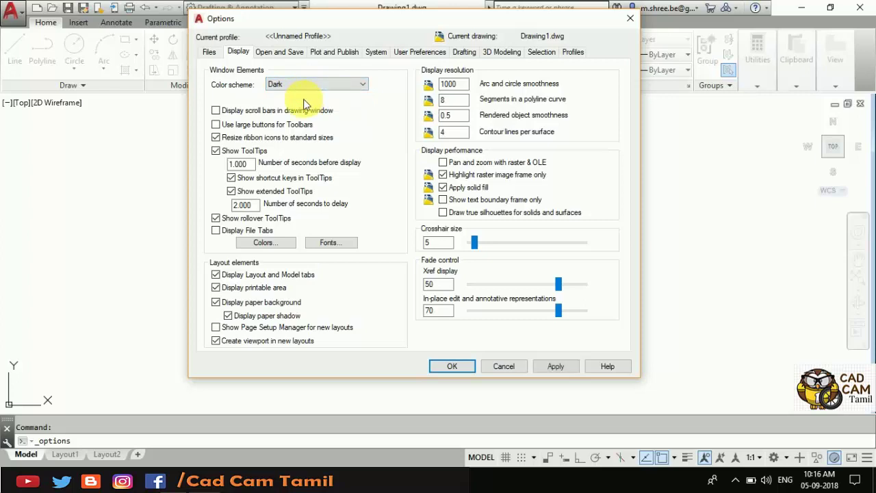
left_click(553, 366)
left_click(551, 367)
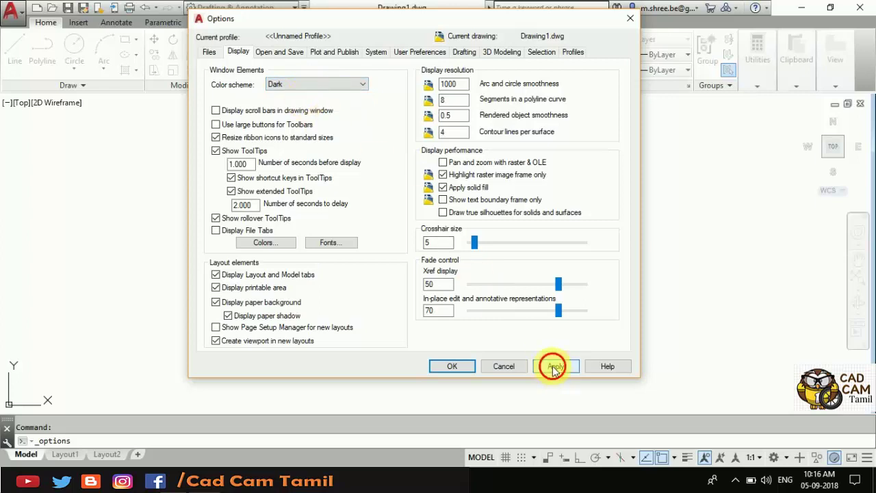
Review the interface element colour settings in the Drawing Window Colors dialog.
left_click(263, 243)
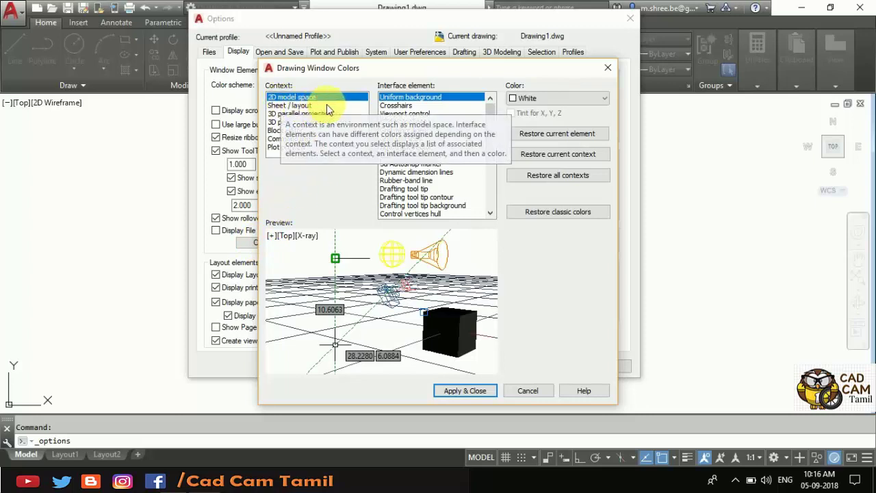
left_click(404, 107)
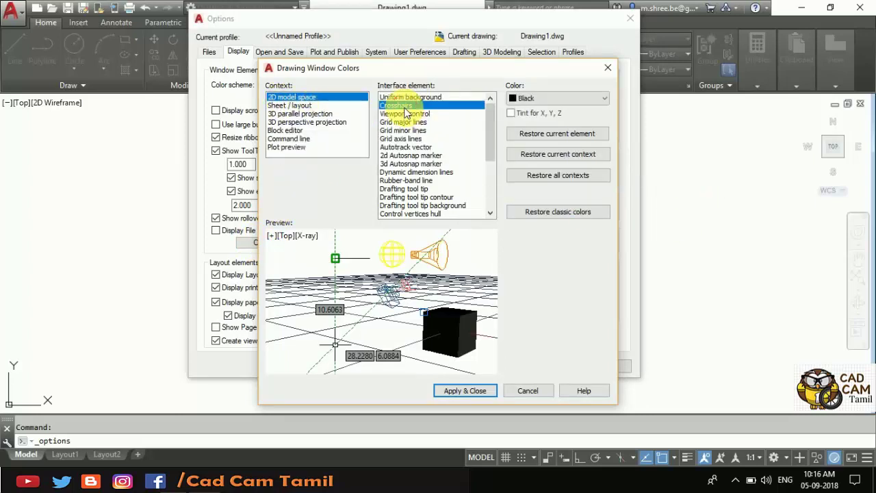
left_click(407, 113)
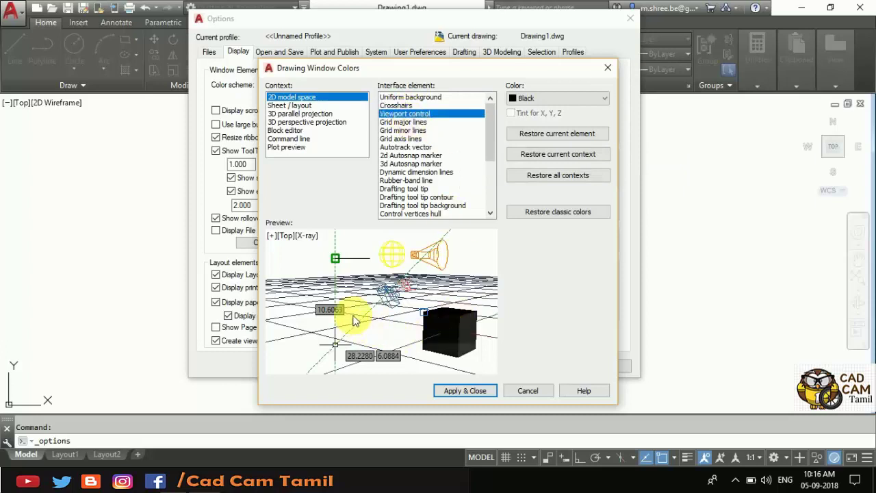
left_click(404, 122)
left_click(404, 130)
left_click(403, 138)
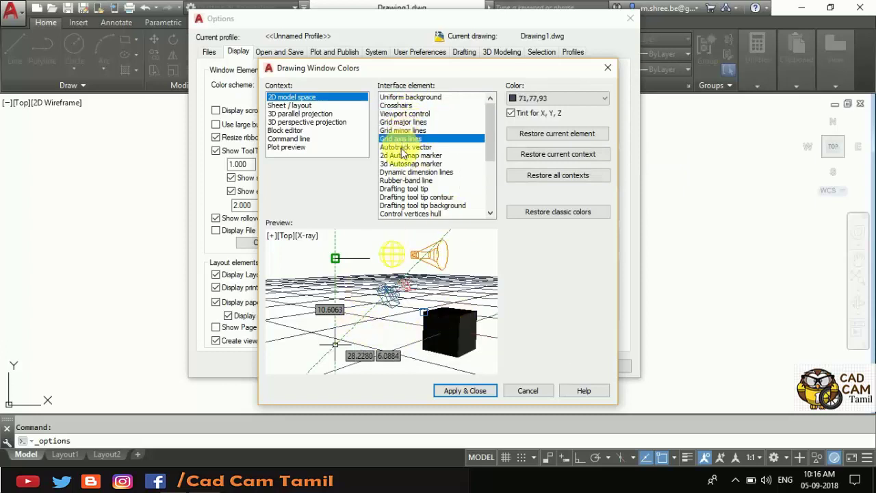
left_click_drag(403, 152, 404, 205)
scroll(419, 185, "down", 1)
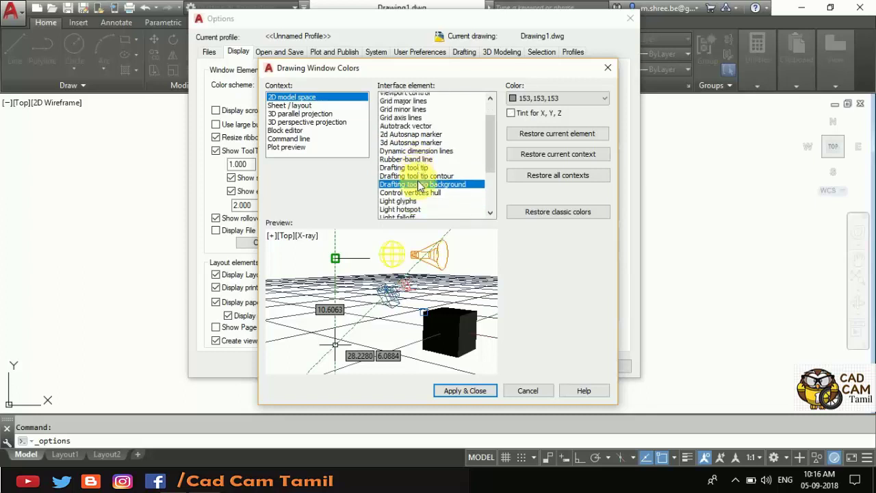
scroll(419, 185, "down", 3)
left_click(402, 146)
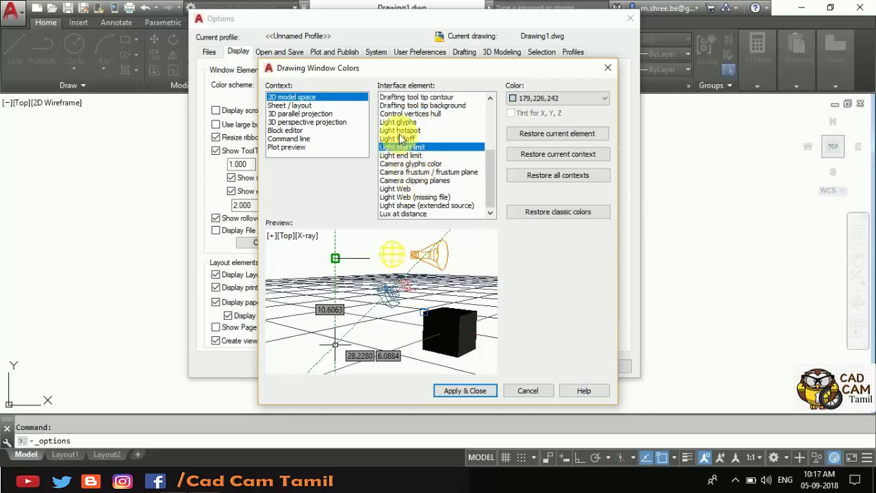
left_click(411, 172)
left_click(407, 164)
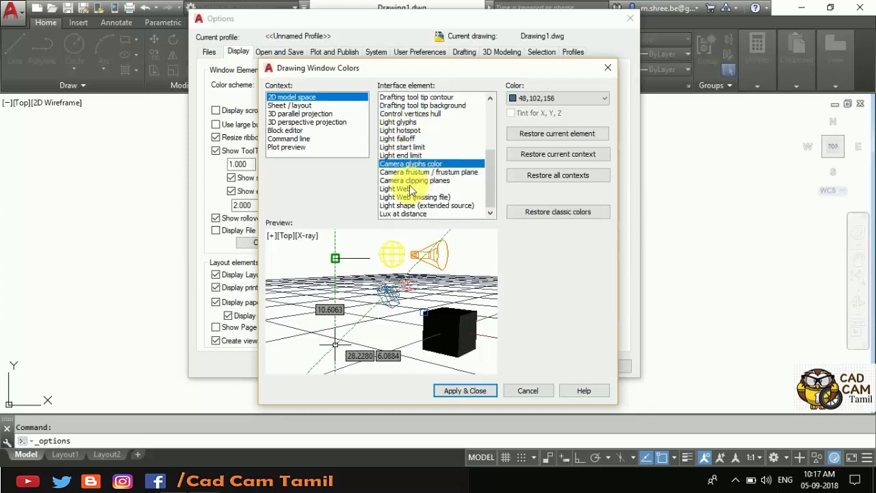
left_click(411, 189)
left_click(411, 197)
scroll(411, 199, "up", 4)
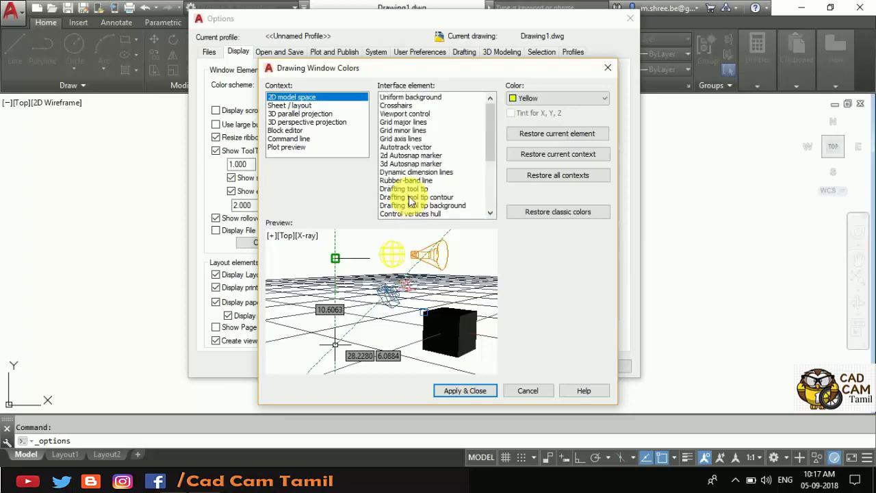
Set the 2D model space uniform background to Black and apply.
left_click(390, 98)
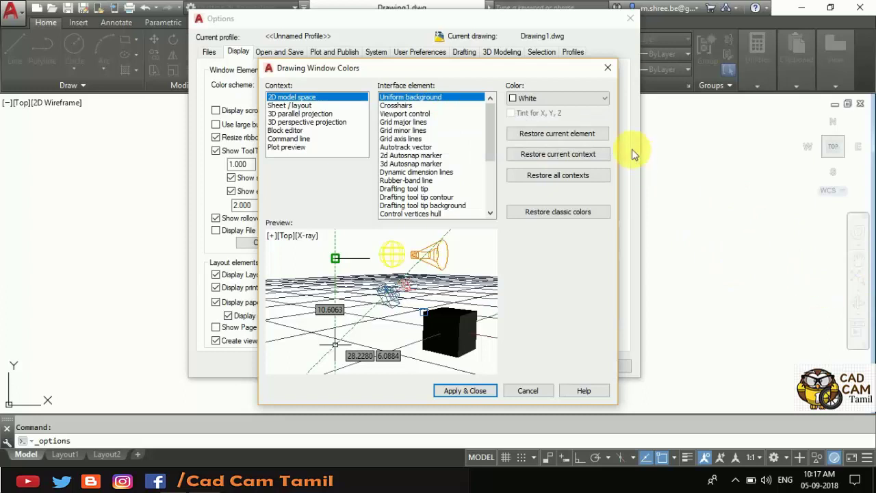
left_click(528, 99)
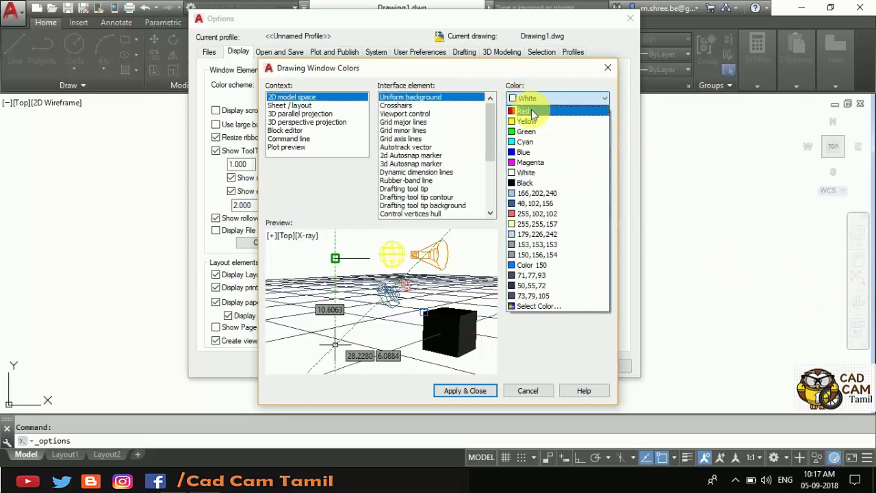
left_click(530, 182)
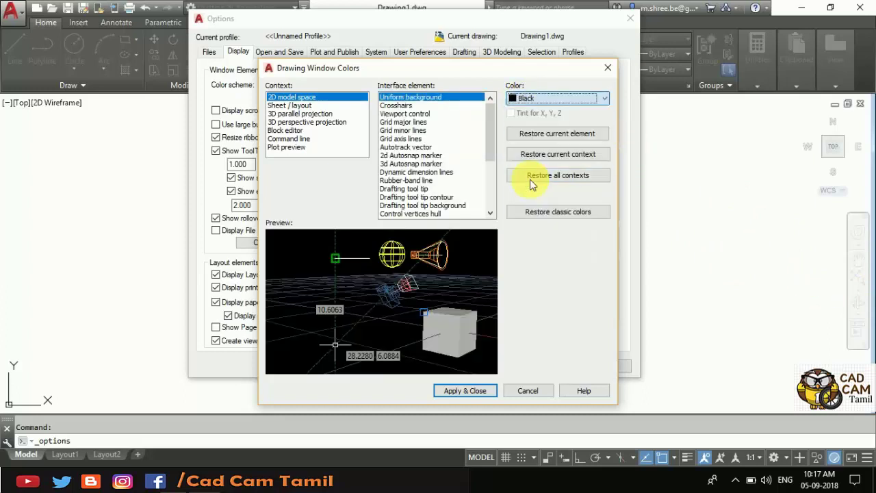
left_click(530, 179)
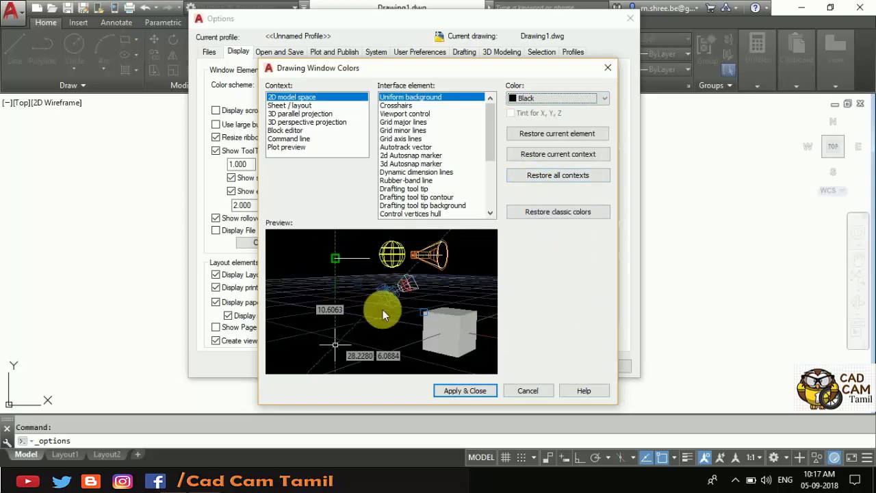
left_click(482, 390)
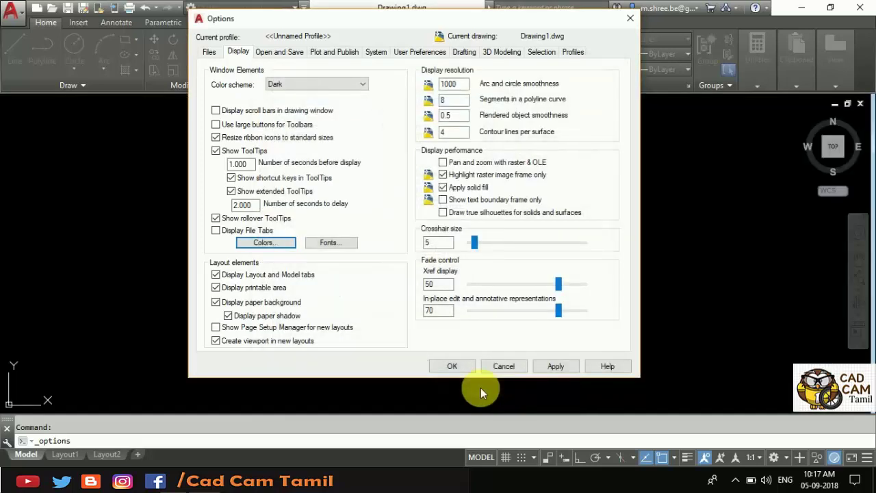
Accept the Options, then reopen the dialog and close it unchanged.
left_click(450, 365)
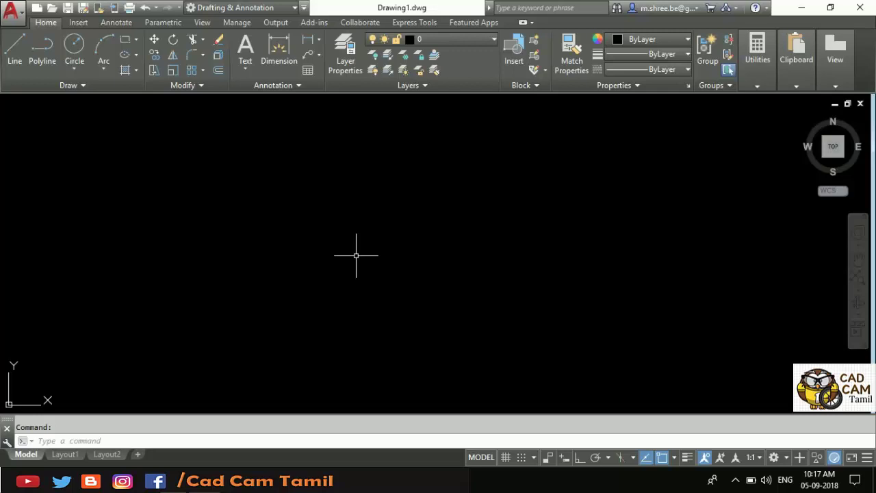
right_click(303, 153)
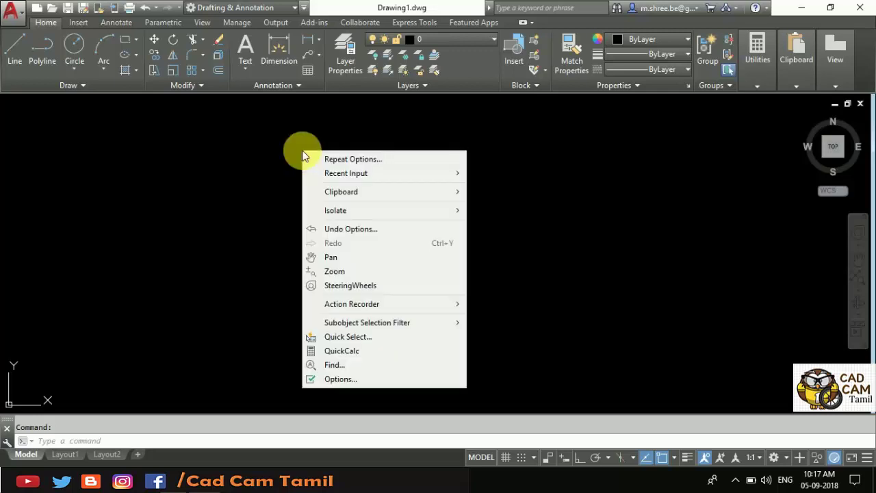
left_click(371, 379)
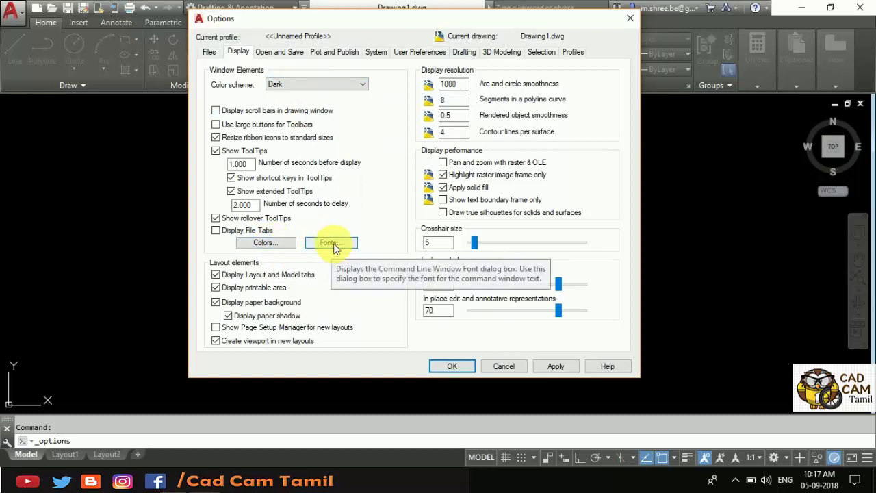
left_click(630, 19)
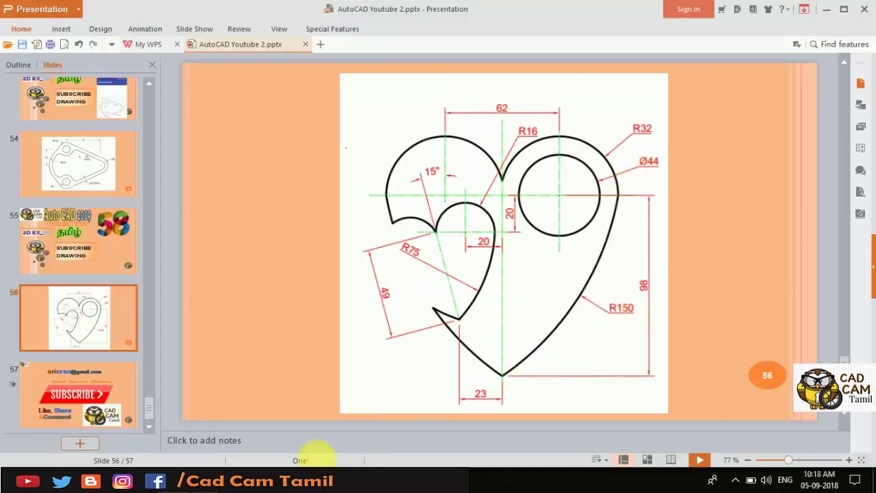
left_click(205, 481)
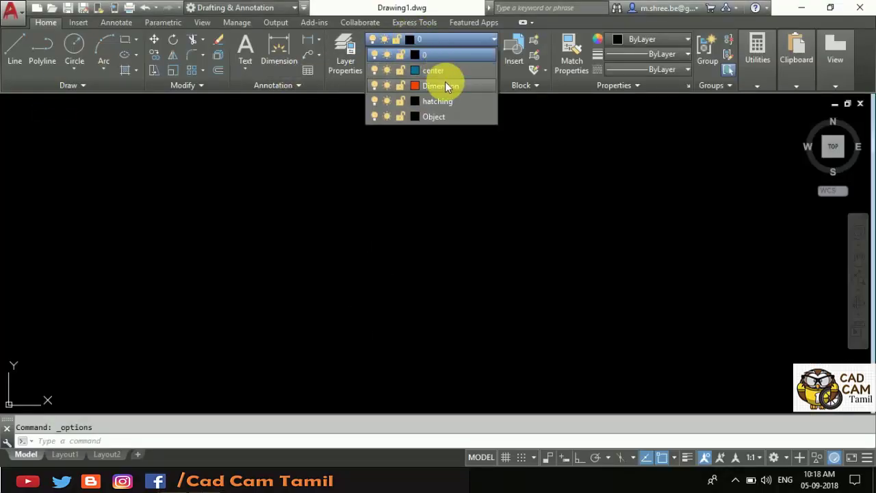
On the center layer, draw a vertical line with ortho mode on.
left_click(444, 71)
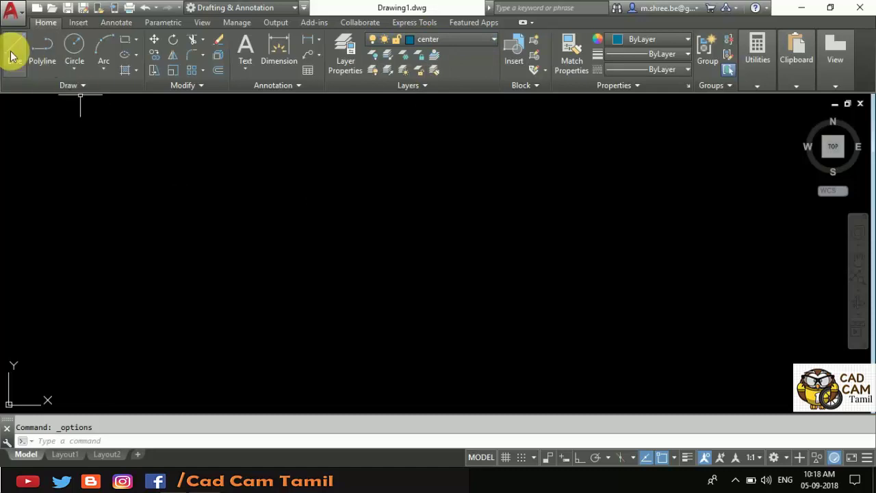
left_click(12, 51)
left_click(432, 375)
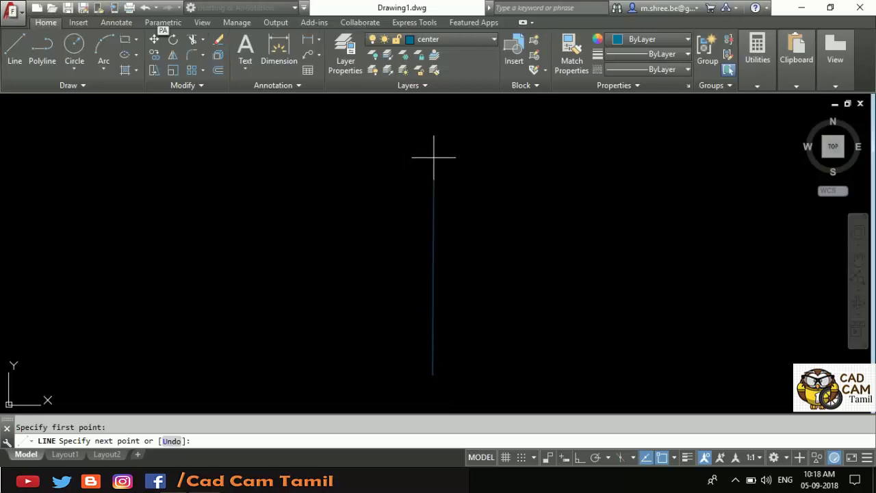
key("F8")
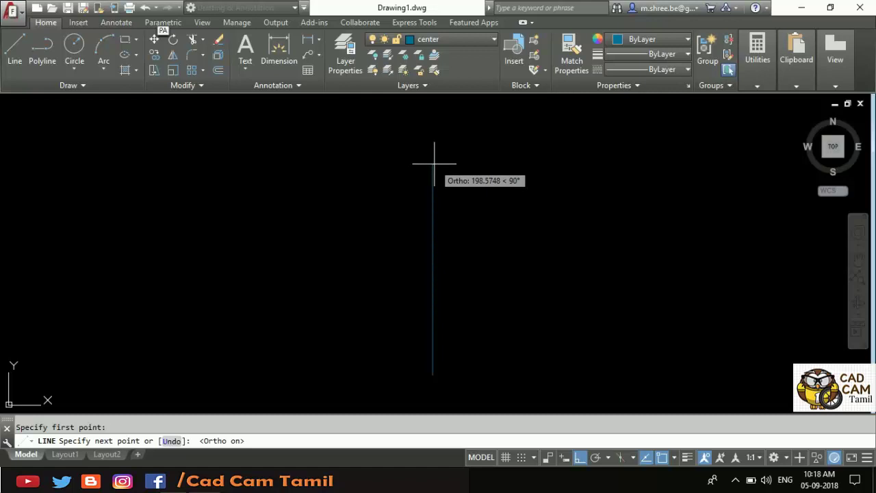
left_click(433, 234)
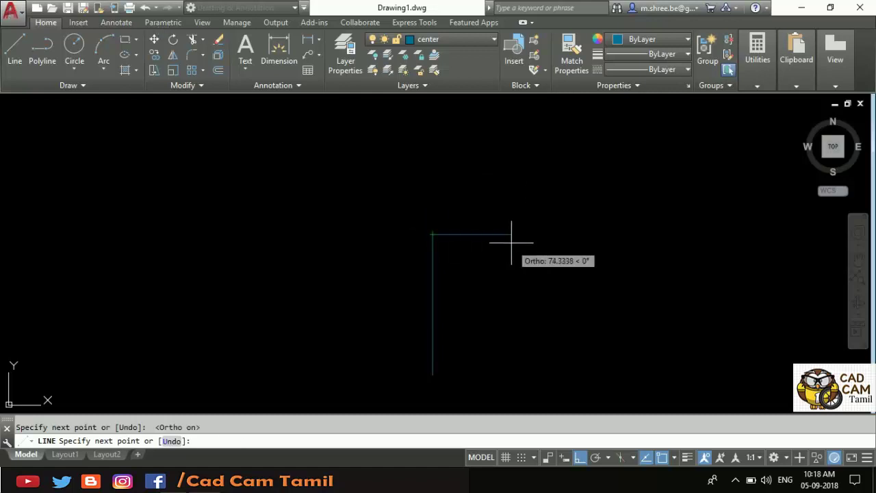
key("Return")
scroll(440, 307, "down", 2)
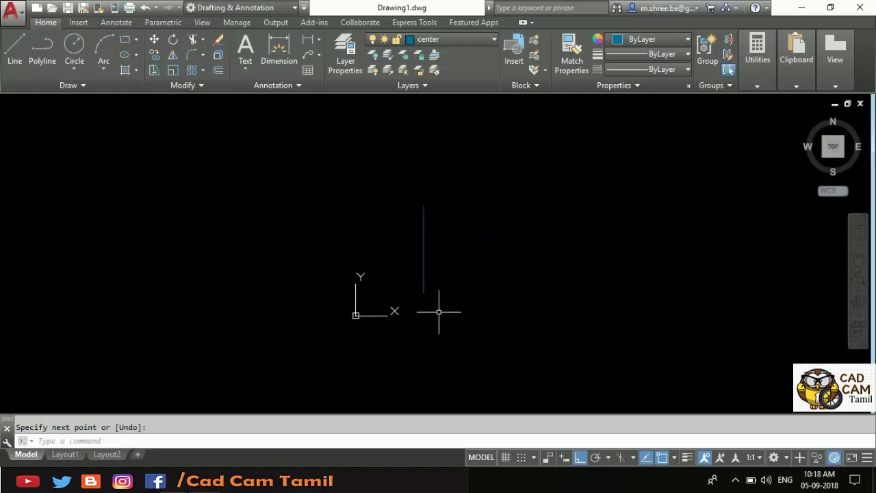
scroll(416, 260, "up", 4)
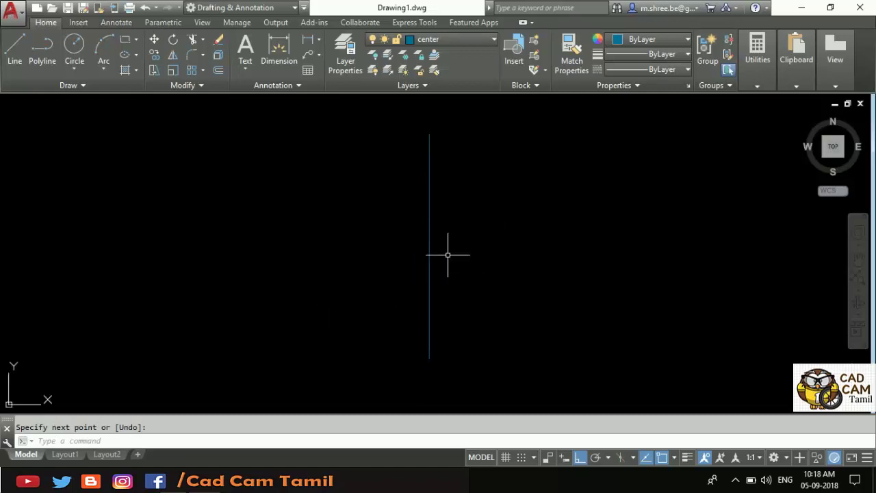
Give the vertical line the CENTER2 linetype and bring up the heart reference slide.
left_click(643, 72)
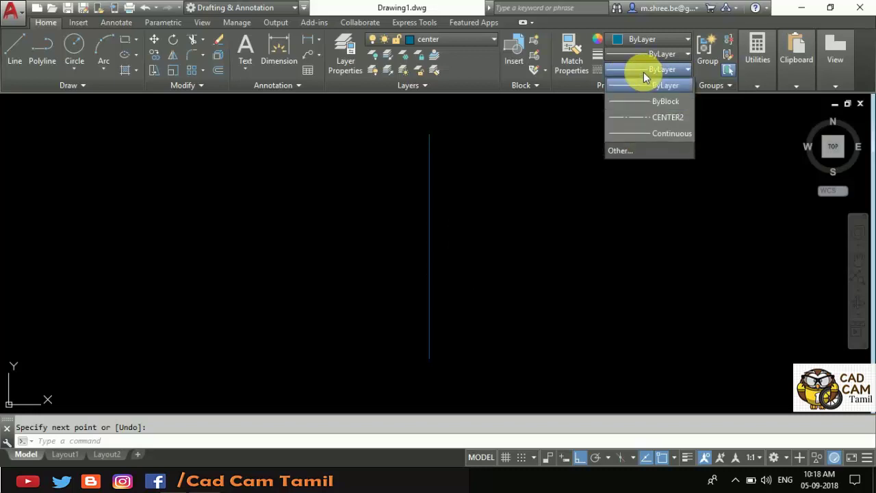
left_click(648, 115)
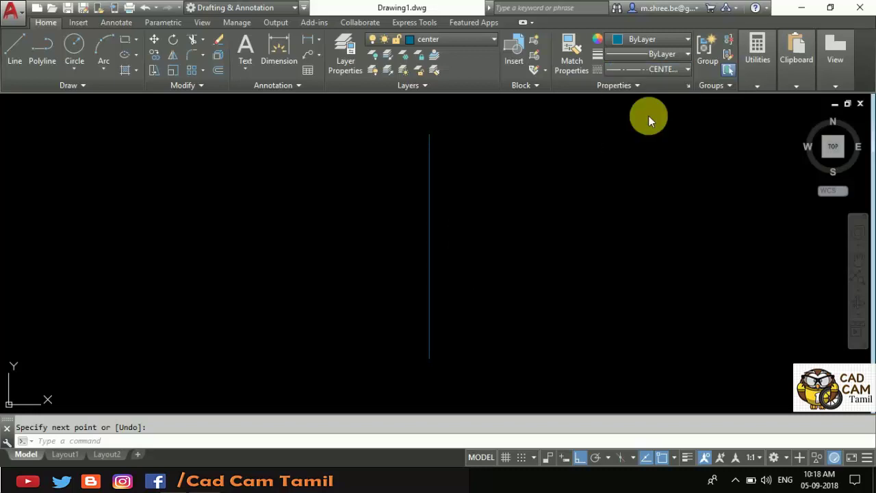
left_click(429, 199)
left_click(659, 71)
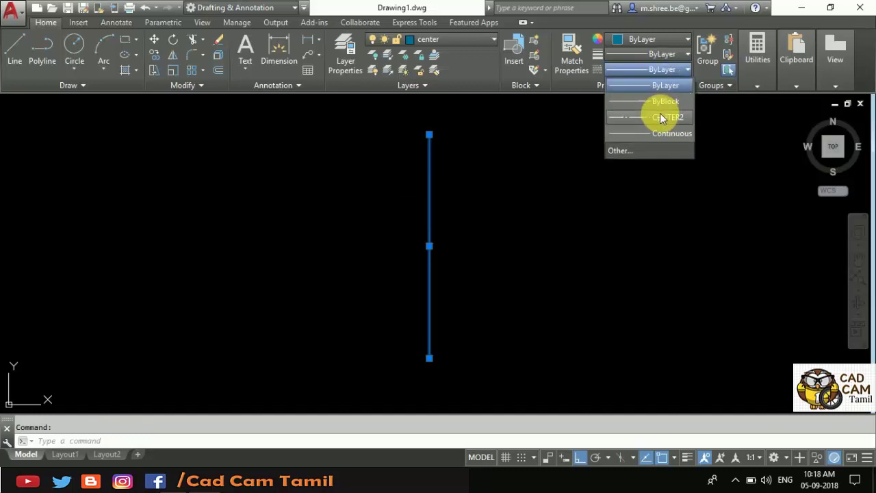
left_click(659, 114)
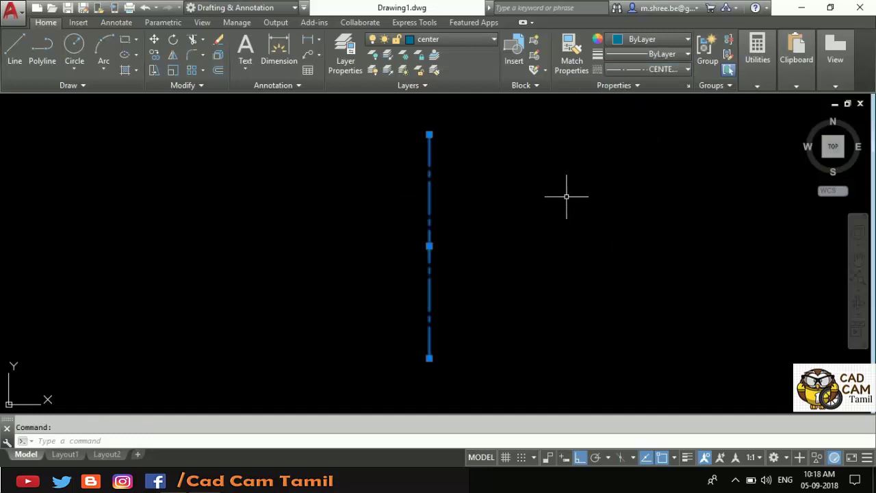
key("Escape")
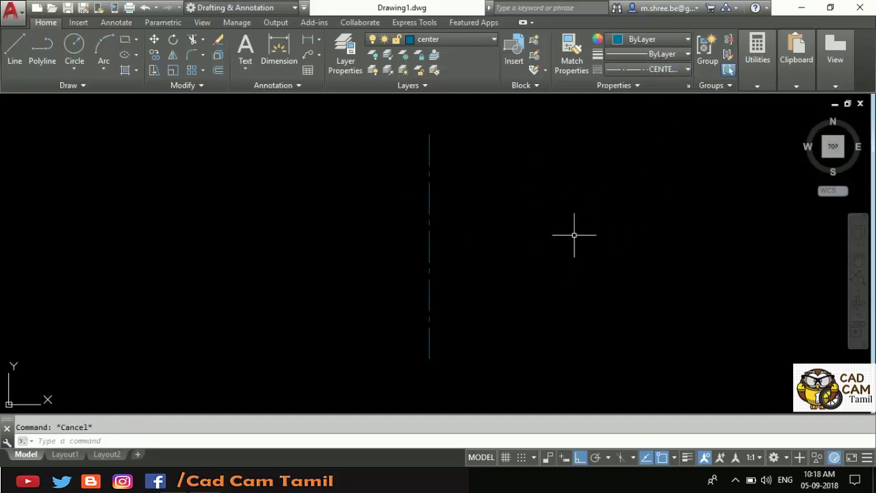
left_click(173, 464)
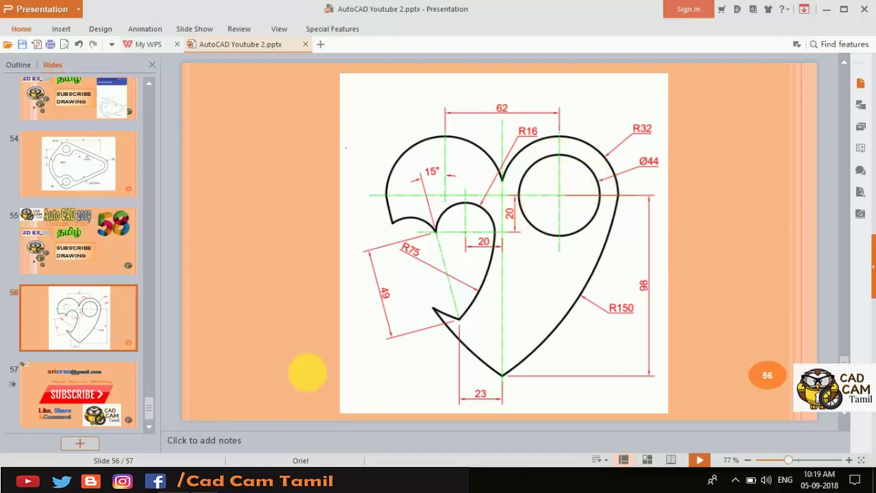
On the Object layer, draw a 31-unit line from the vertical center line; reset linetype to ByLayer.
left_click(205, 479)
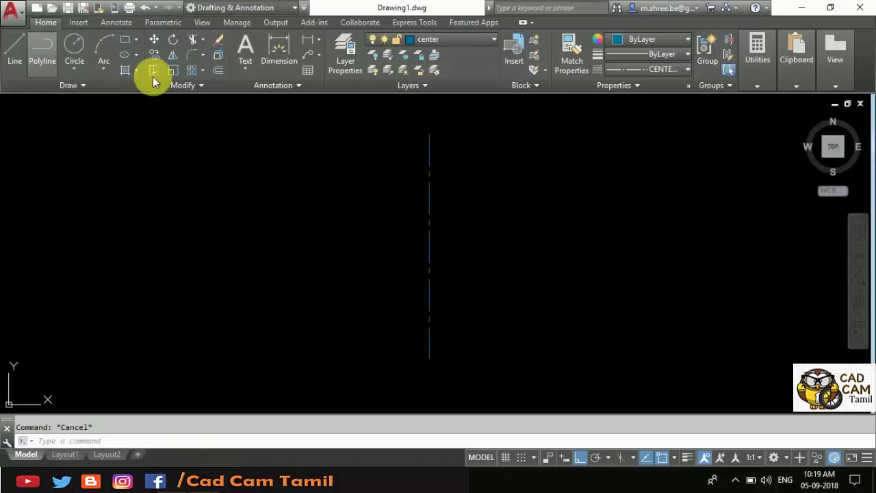
left_click(443, 39)
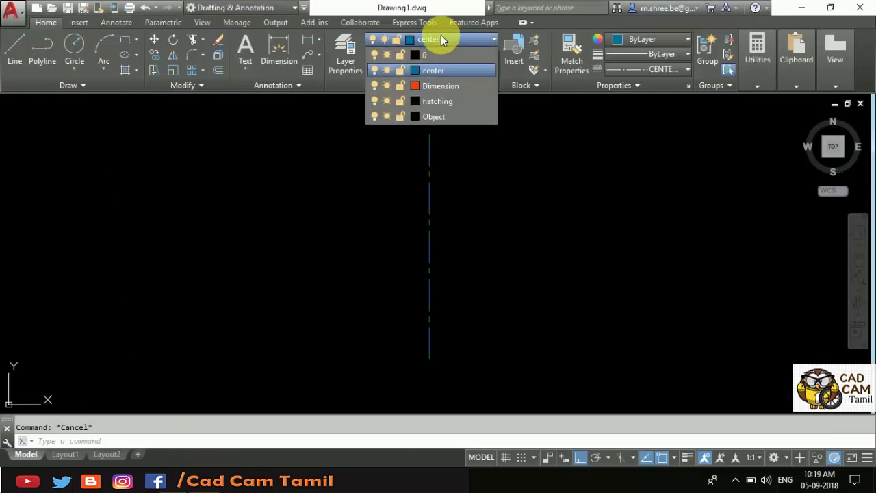
left_click(438, 117)
left_click(15, 51)
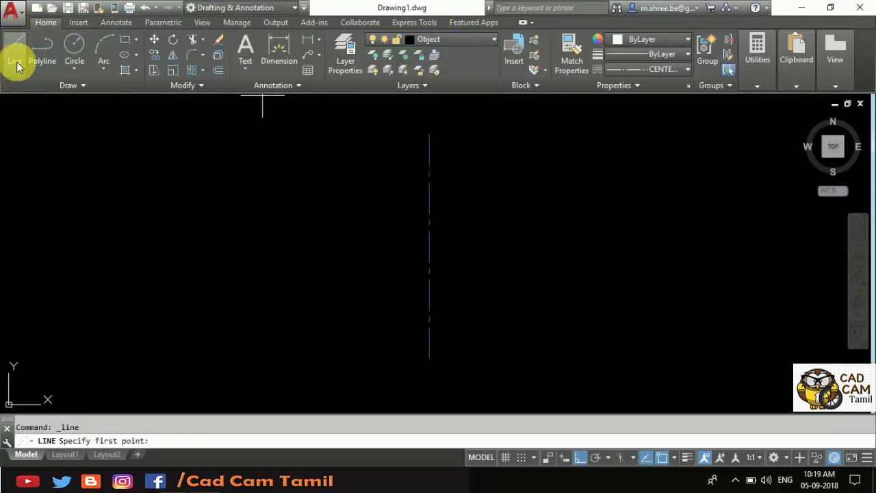
left_click(429, 187)
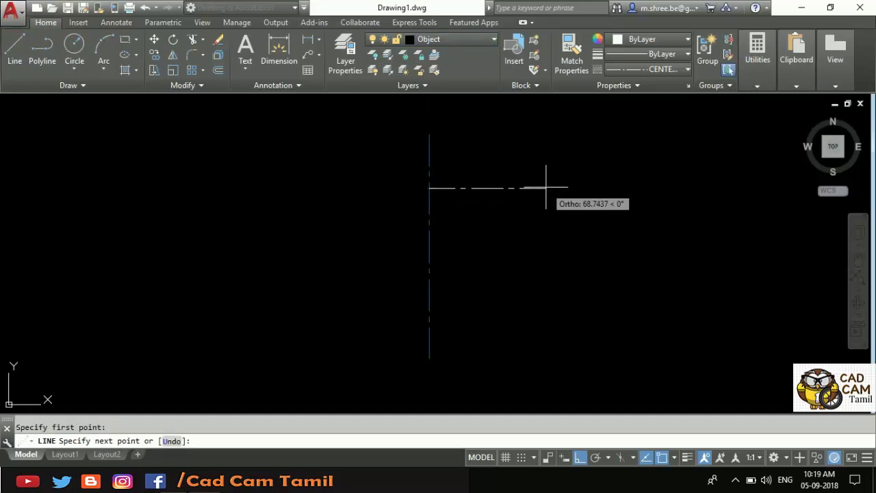
type("31")
key("Return")
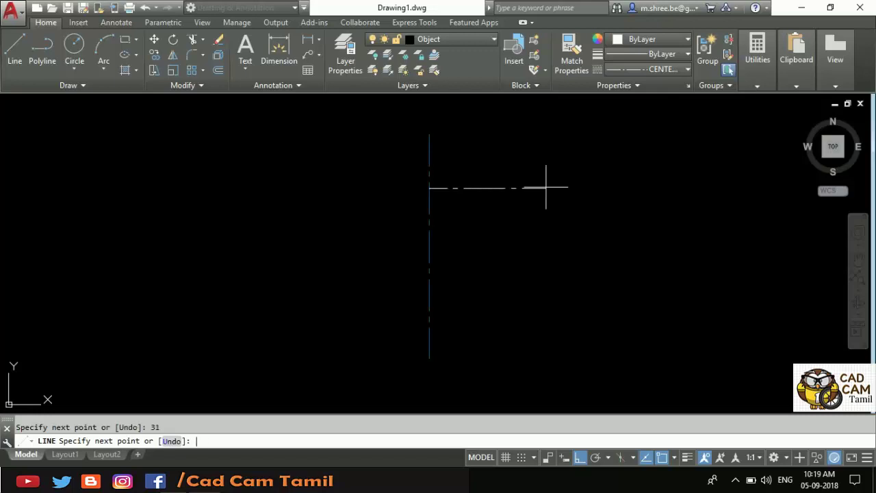
key("Return")
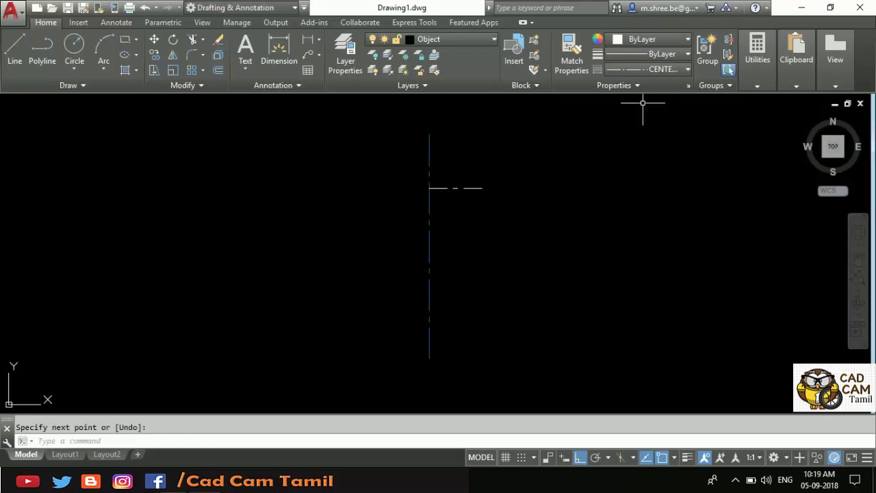
left_click(658, 71)
left_click(659, 86)
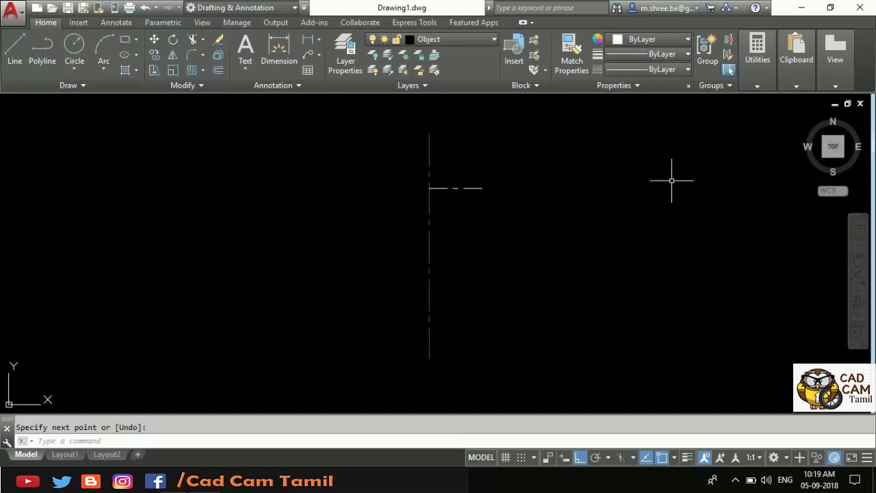
Draw a radius-22 circle at the end of the 31-unit line.
left_click(78, 36)
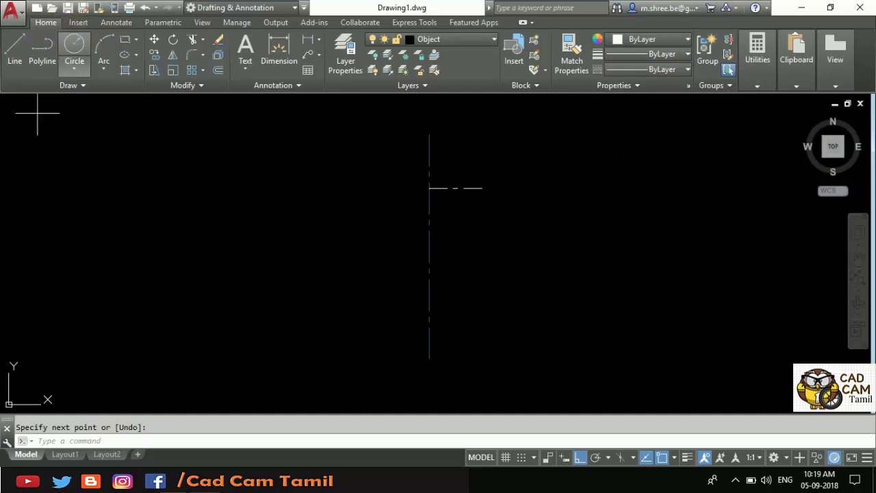
left_click(481, 188)
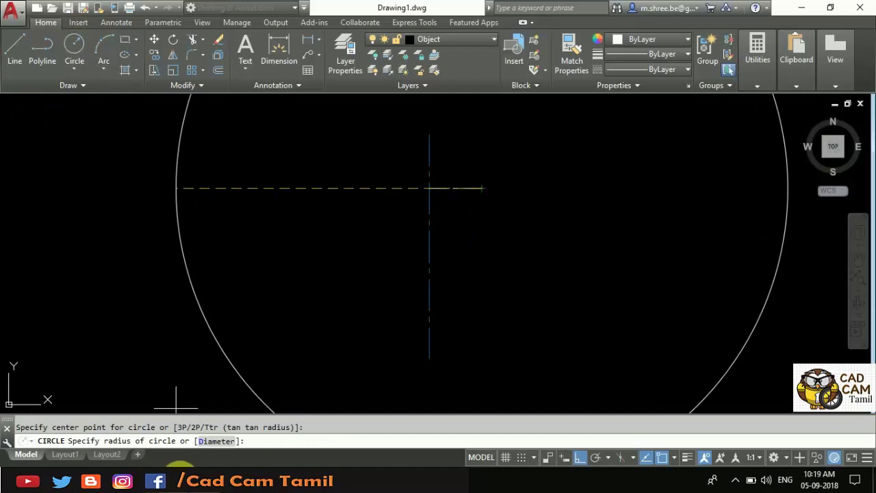
key("alt+Tab")
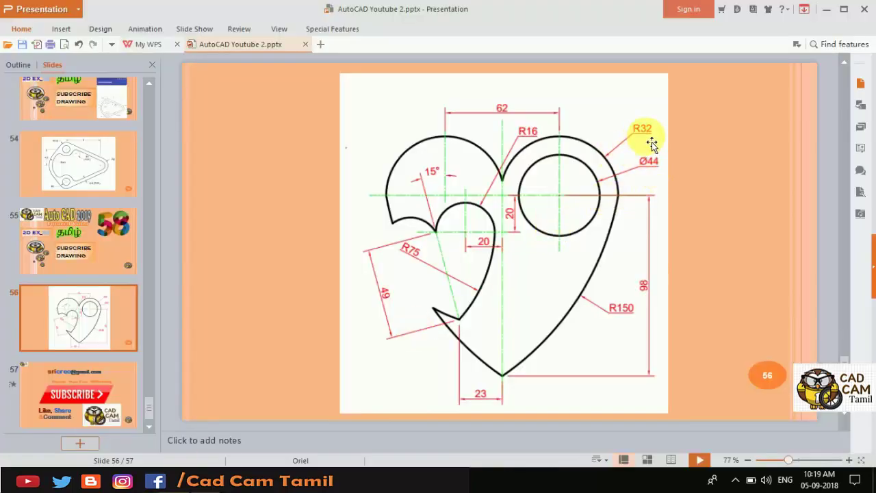
key("alt+Tab")
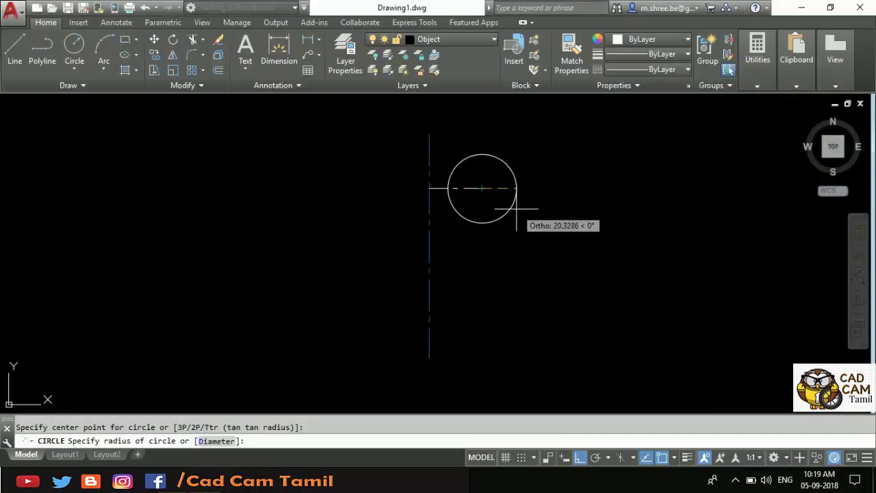
type("22")
key("Return")
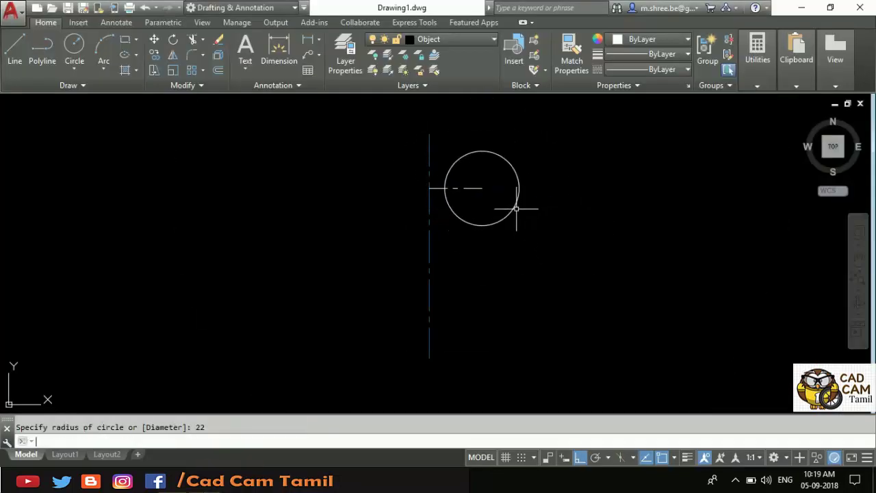
Add a concentric radius-32 circle, then bring up the heart reference slide.
left_click(88, 52)
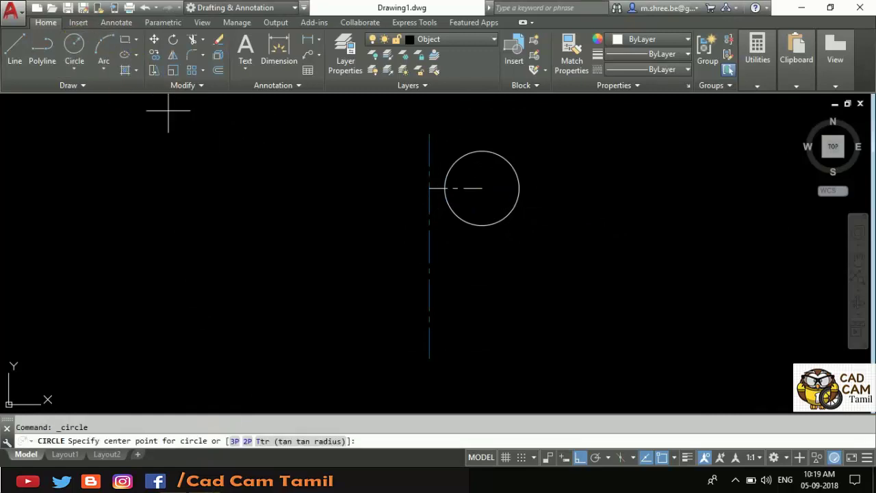
left_click(482, 188)
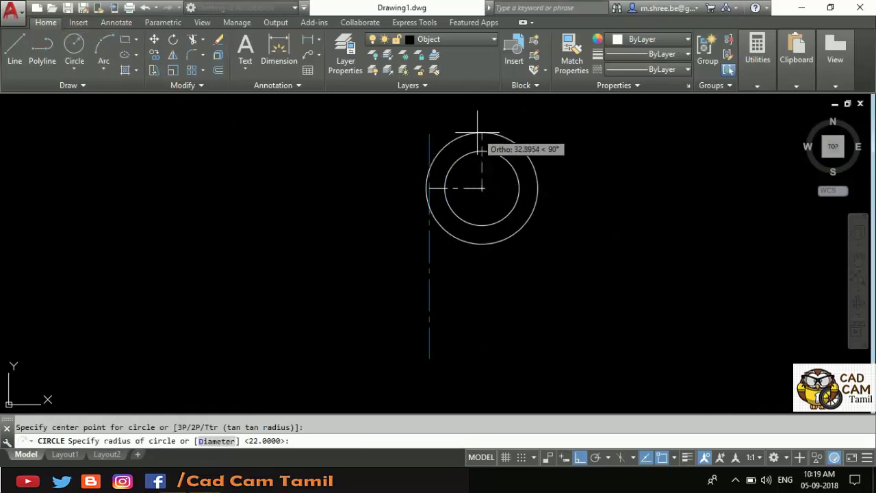
type("32")
key("alt+Tab")
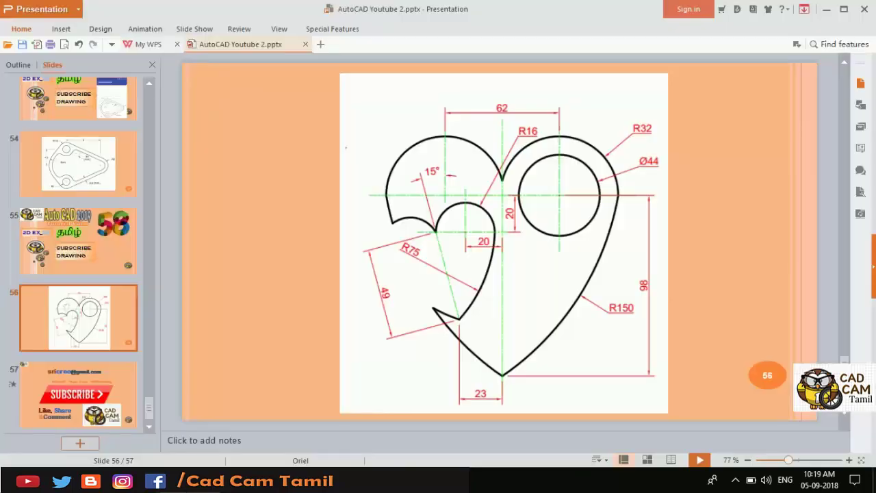
key("alt+Tab")
type("2")
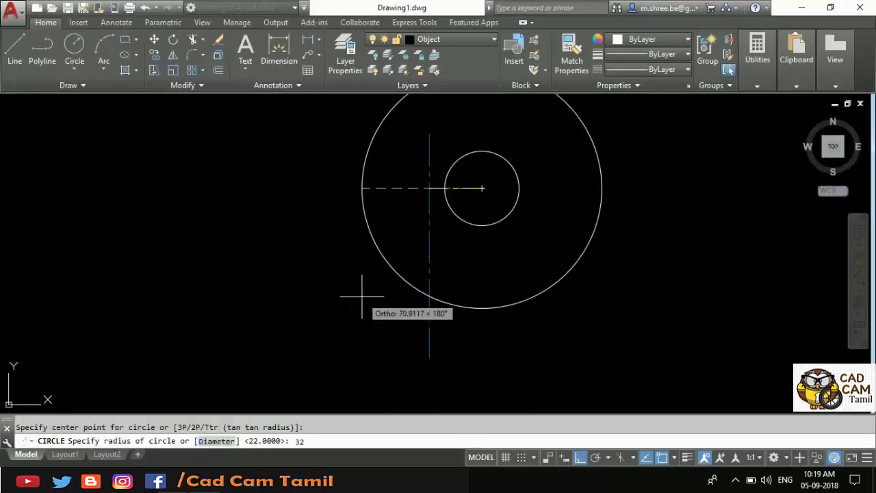
key("Return")
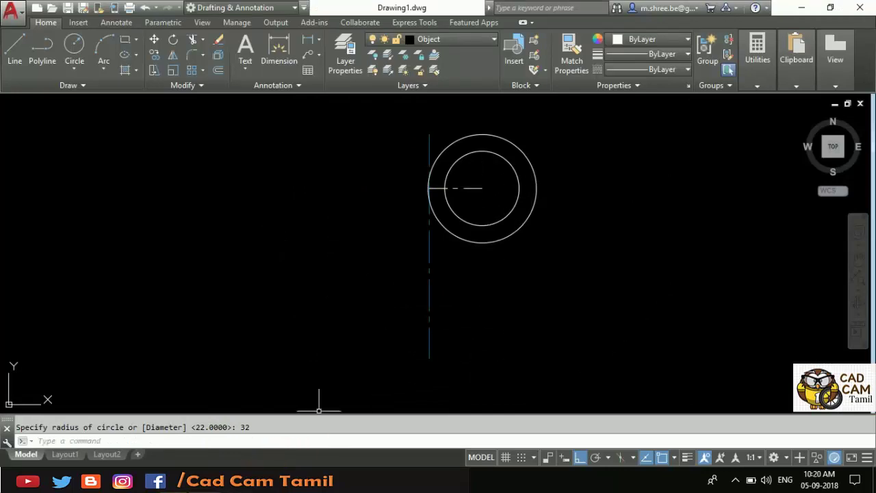
key("alt+Tab")
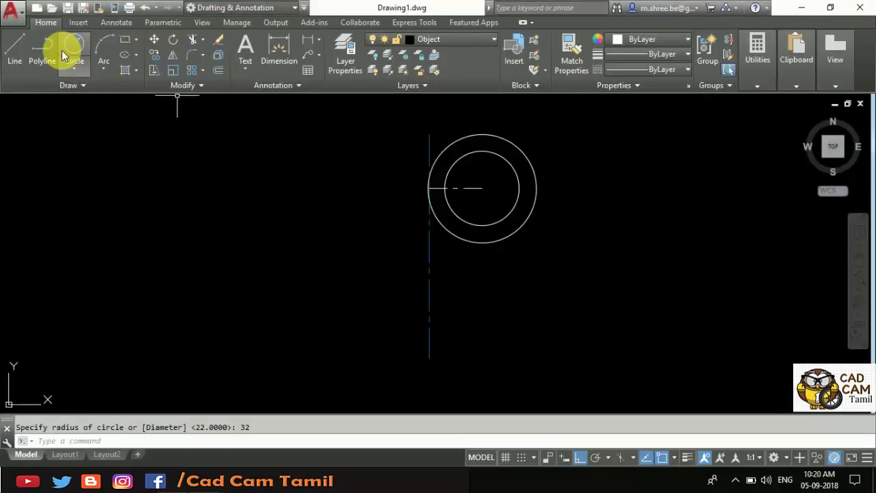
Draw a 98-unit line from the outer circle's left edge, then check the reference slide.
left_click(20, 44)
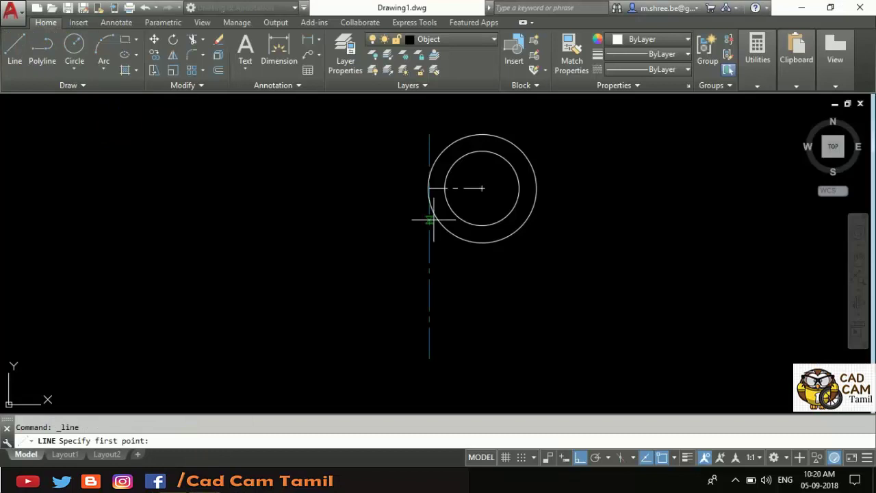
scroll(422, 191, "up", 5)
left_click(439, 183)
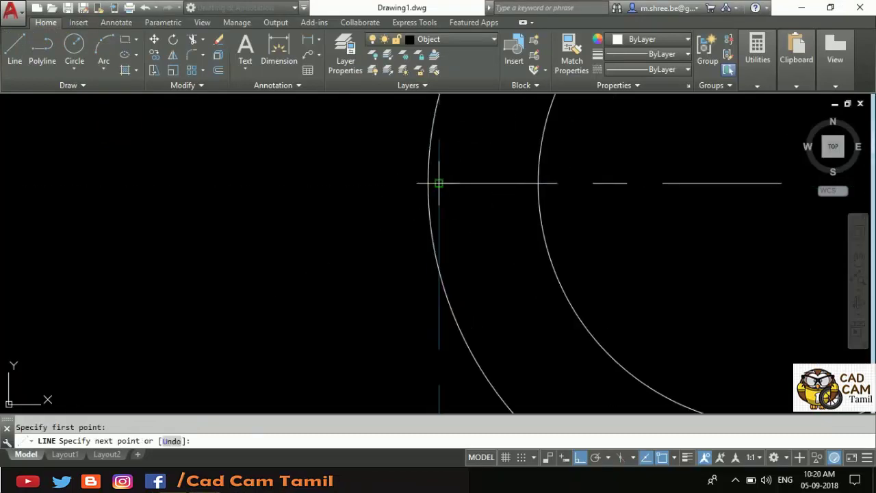
scroll(434, 172, "down", 3)
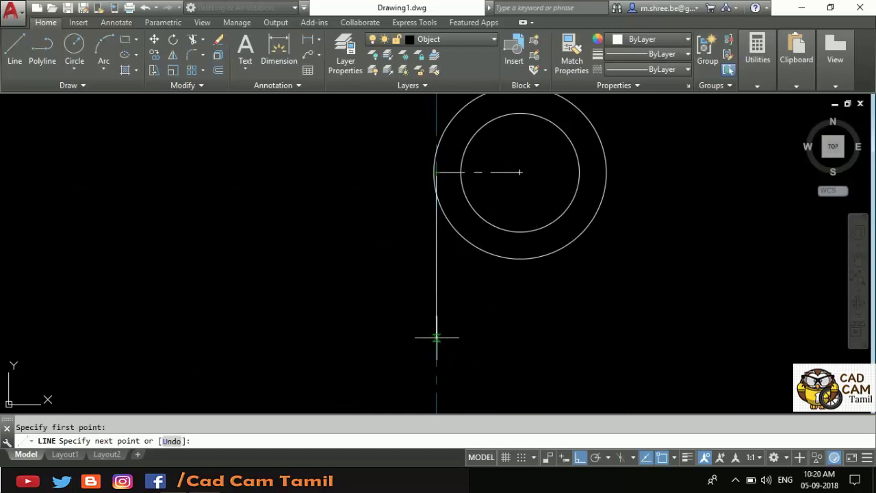
type("98")
key("Return")
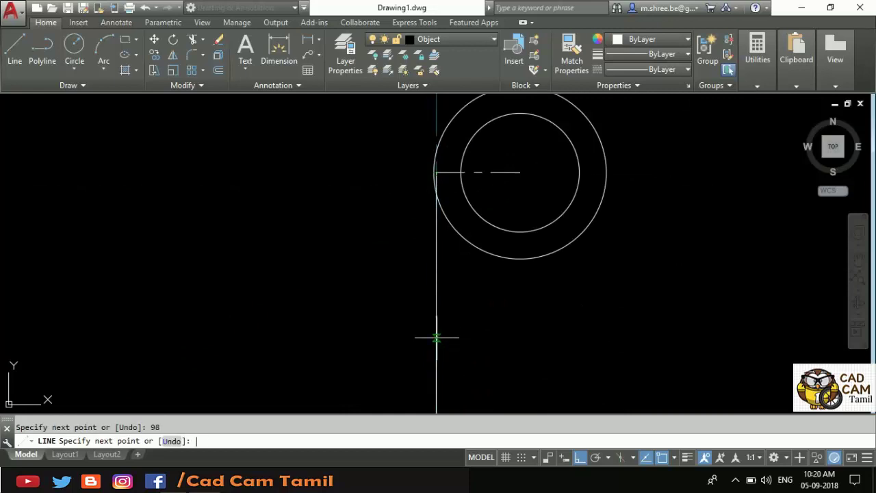
key("Return")
scroll(412, 238, "down", 2)
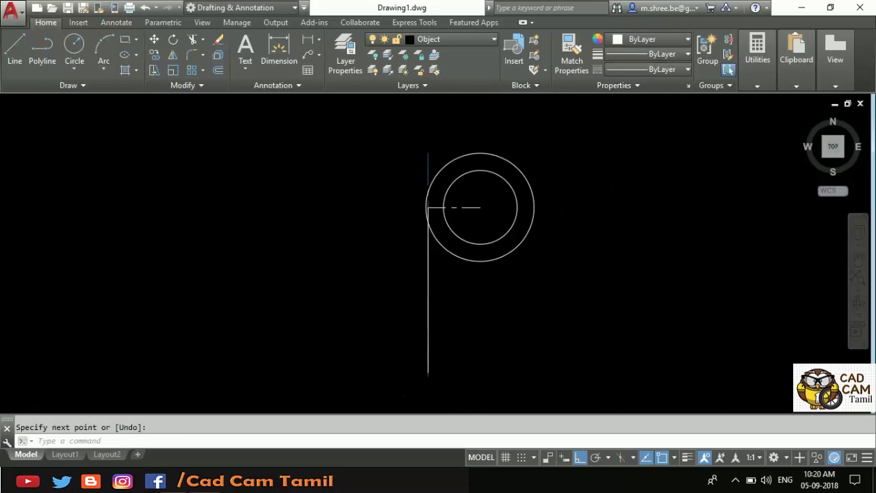
scroll(423, 380, "up", 3)
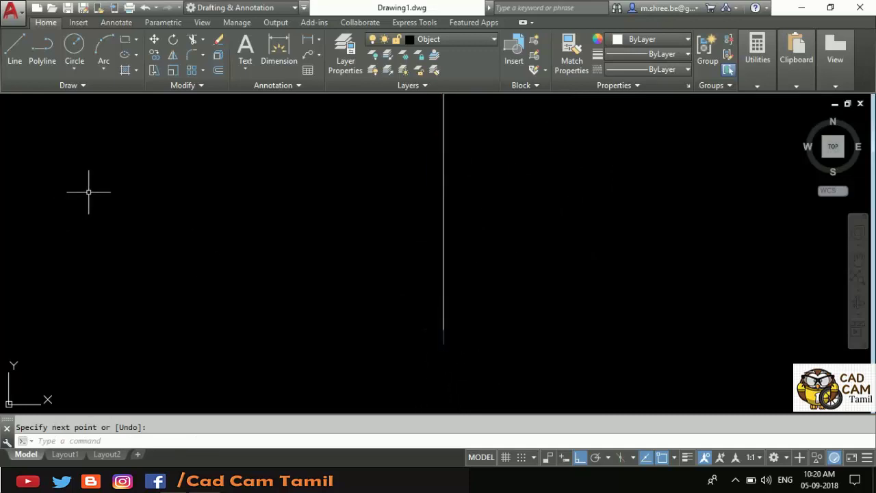
scroll(272, 250, "down", 2)
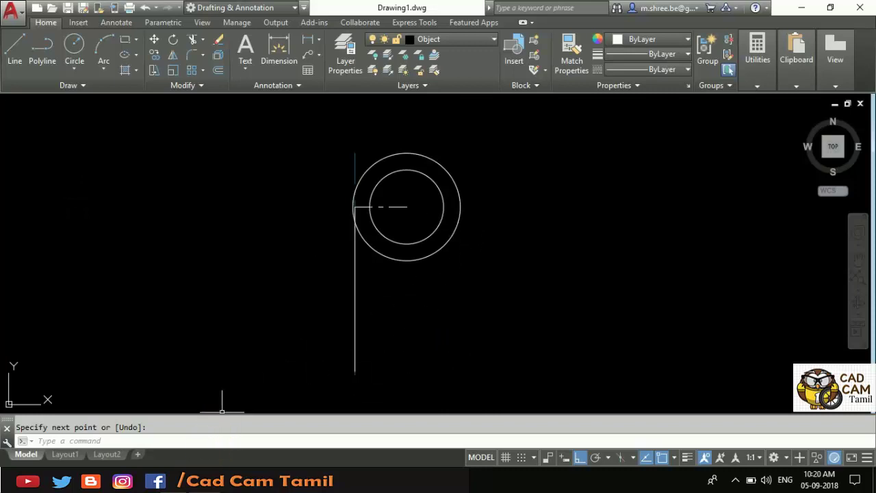
key("alt+Tab")
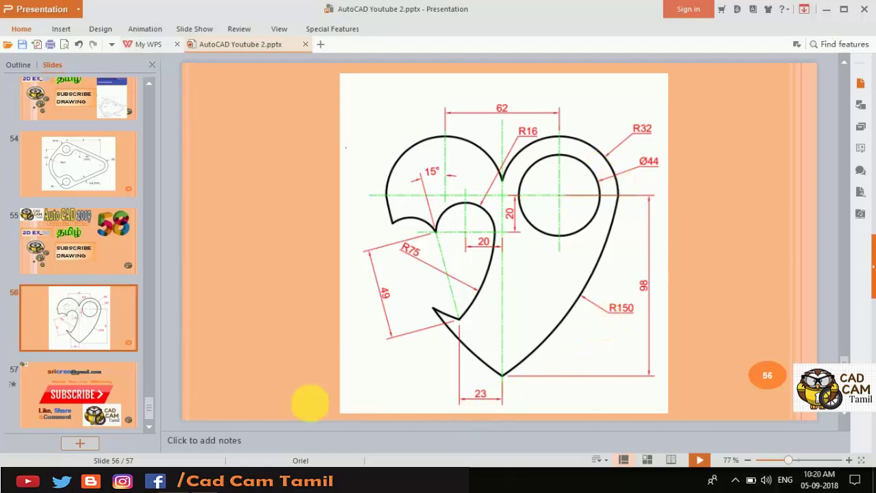
Draw a radius-150 Start-End-Radius arc from the vertical line's bottom to the outer circle's right quadrant.
left_click(233, 481)
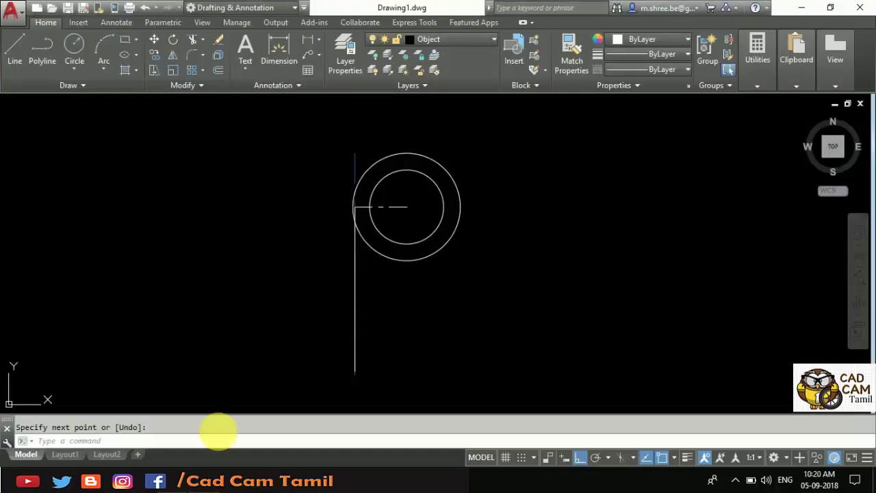
left_click(107, 67)
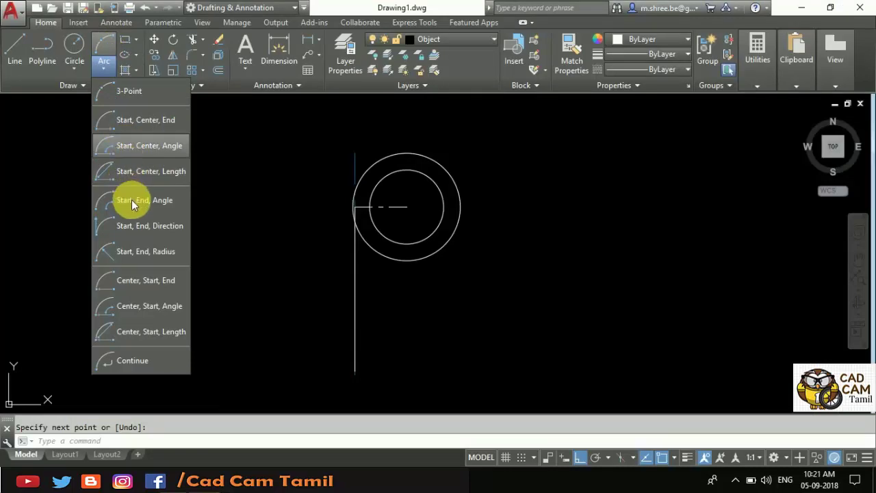
left_click(129, 251)
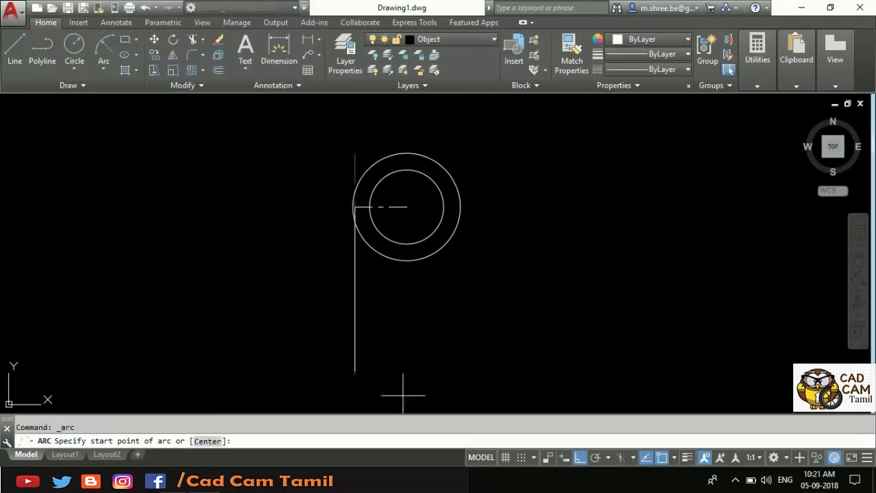
left_click(355, 371)
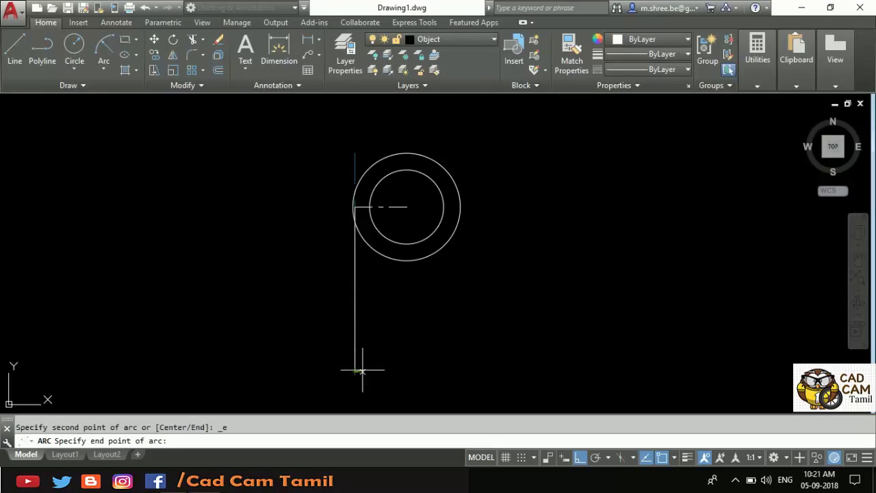
left_click(460, 206)
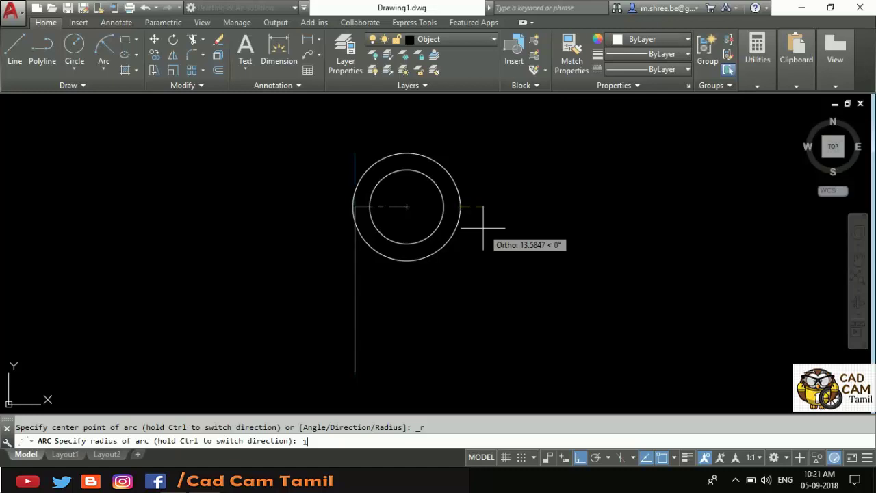
key("Return")
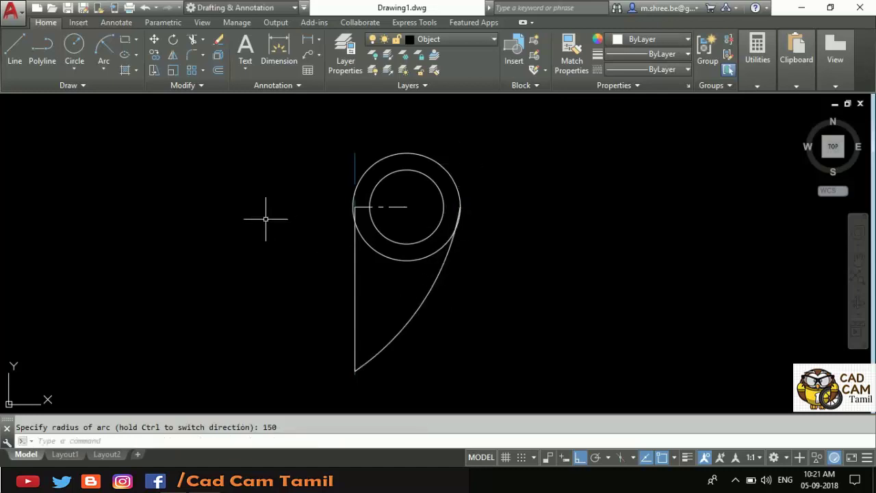
Trim away the outer circle's lower arc, using all objects as cutting edges.
left_click(195, 40)
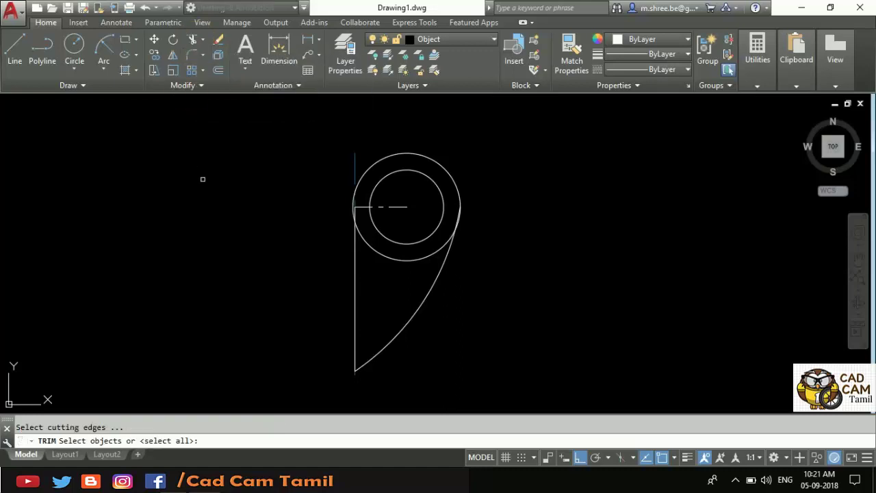
scroll(343, 156, "up", 2)
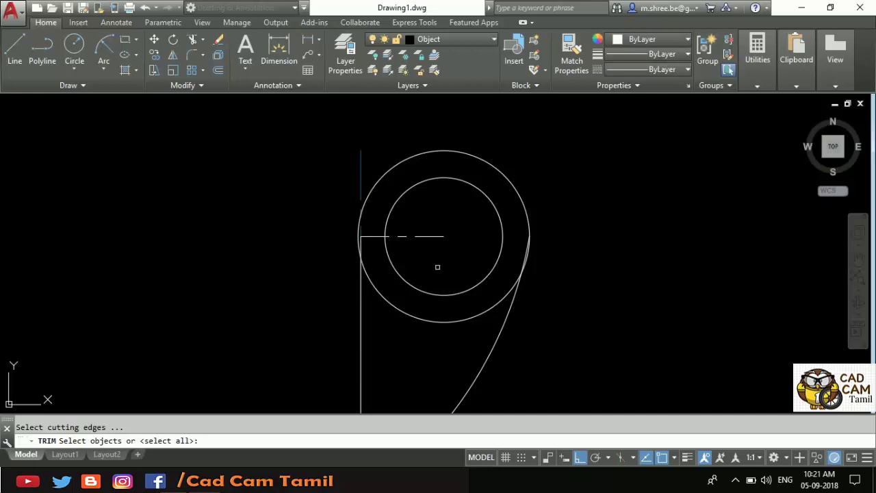
scroll(521, 268, "up", 4)
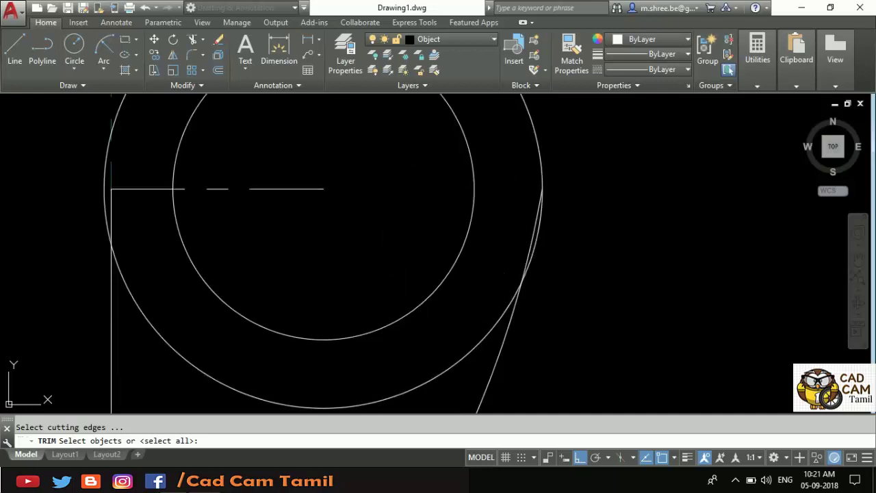
left_click(539, 241)
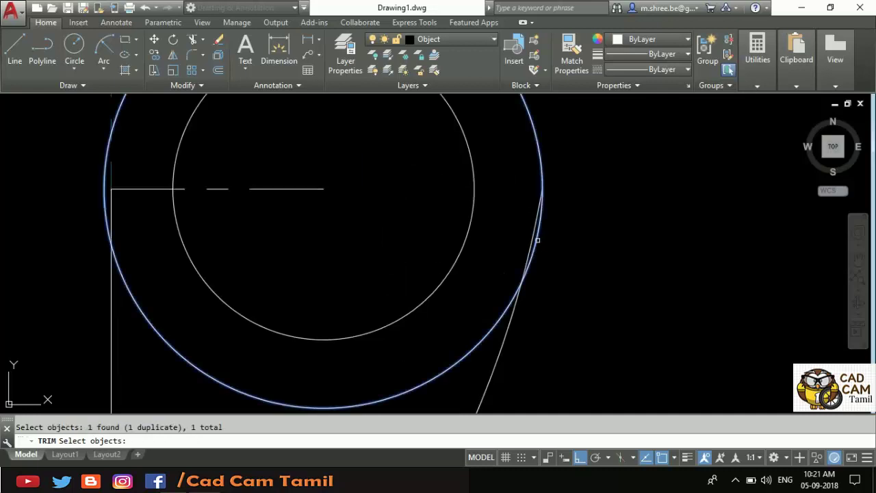
key("Escape")
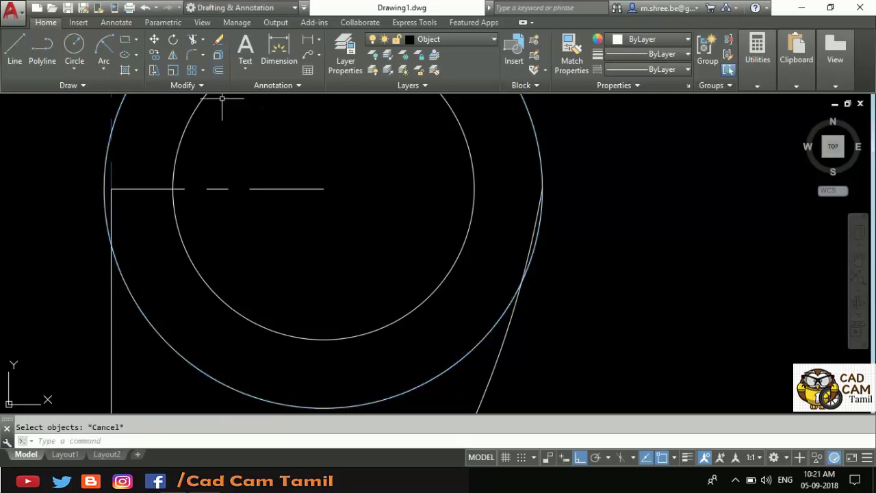
left_click(194, 39)
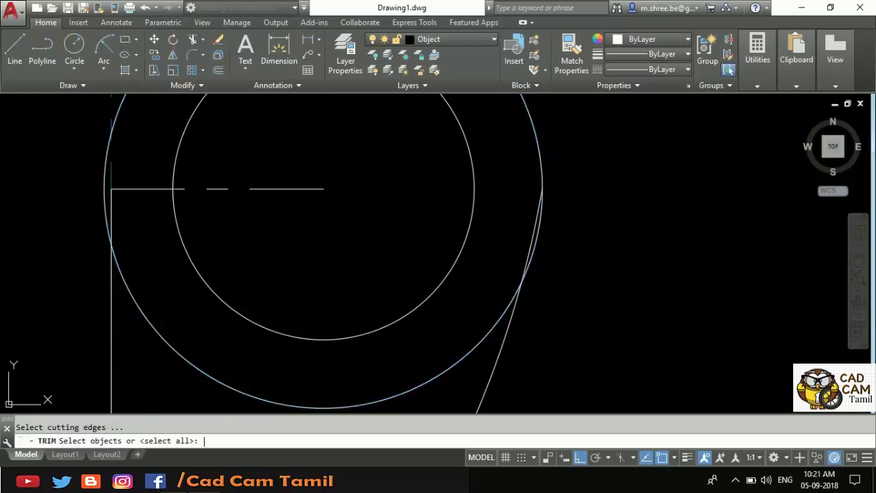
key("Return")
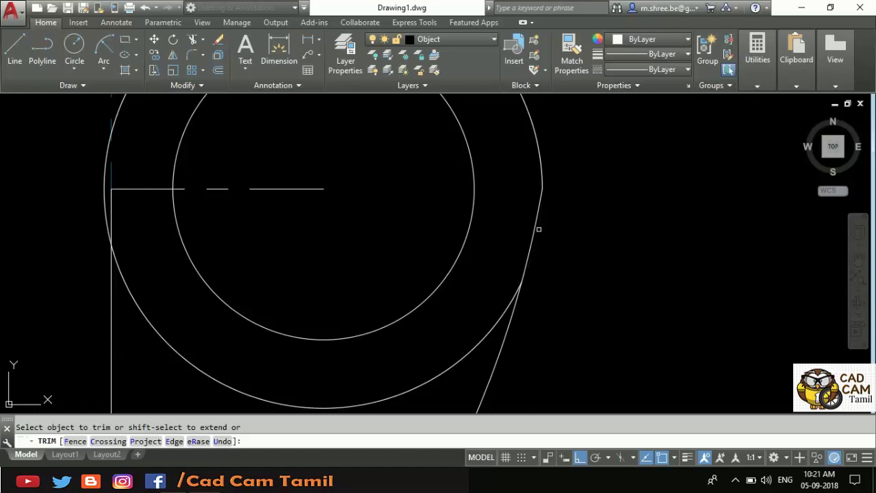
left_click(486, 328)
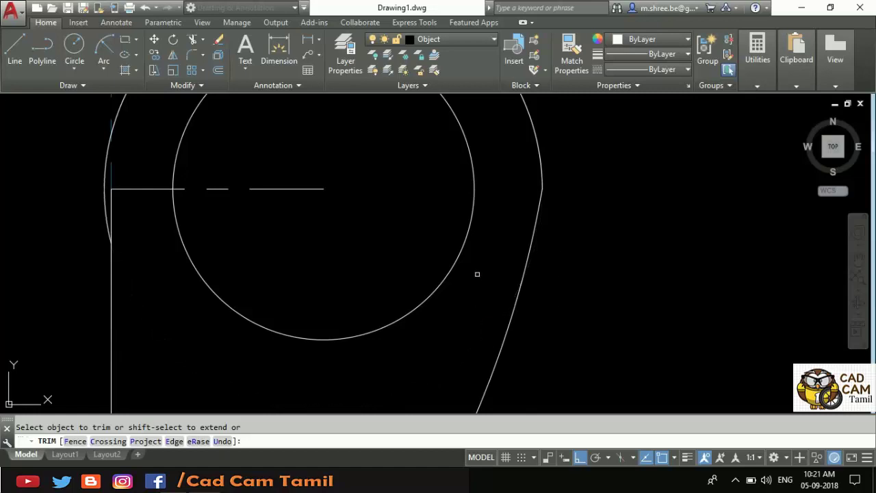
scroll(477, 274, "down", 2)
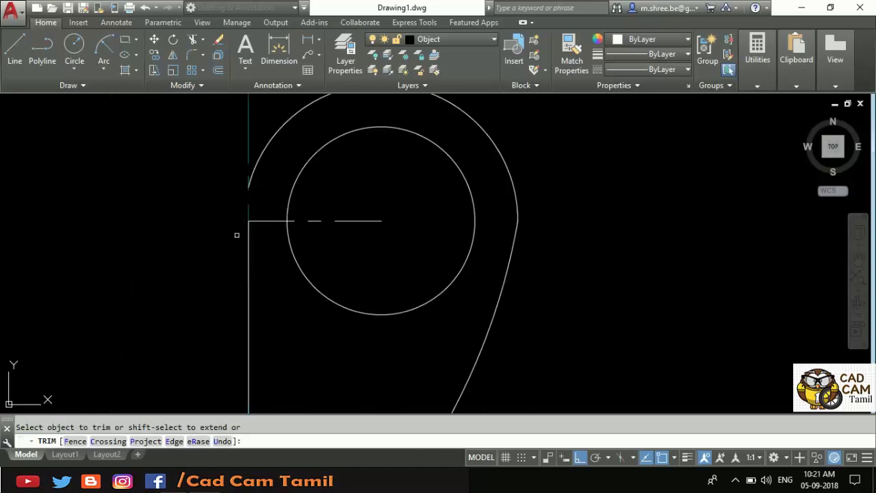
scroll(325, 291, "down", 2)
middle_click_drag(472, 242, 579, 209)
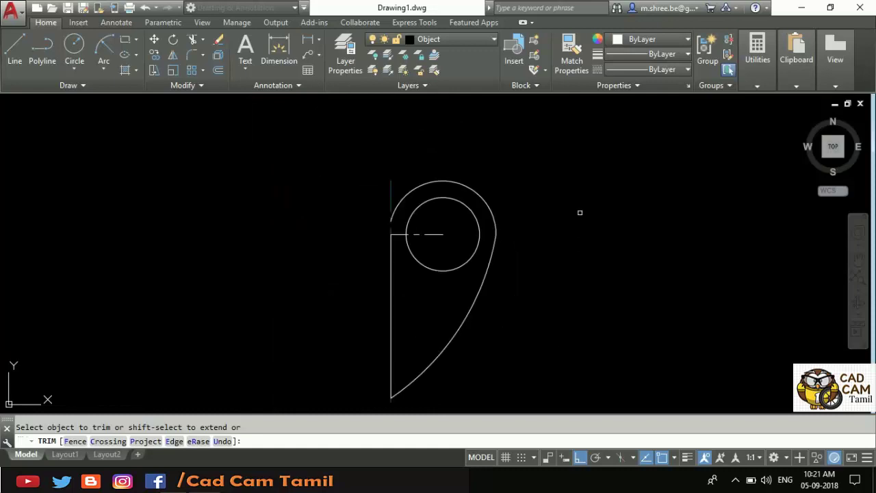
key("Escape")
Erase the short horizontal line inside the circle.
left_click(392, 214)
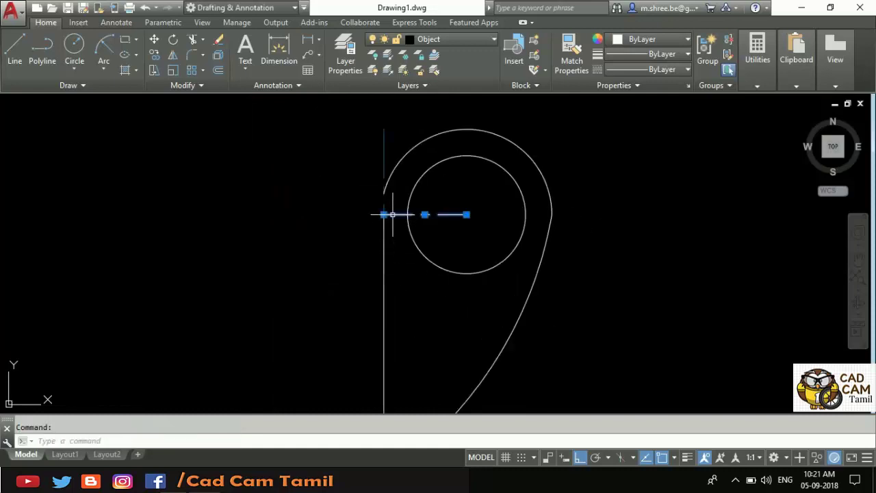
key("Delete")
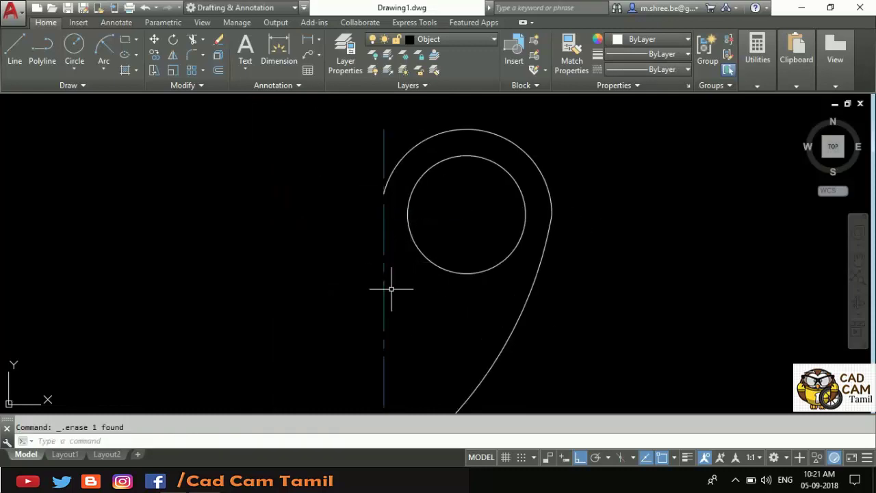
scroll(470, 198, "down", 2)
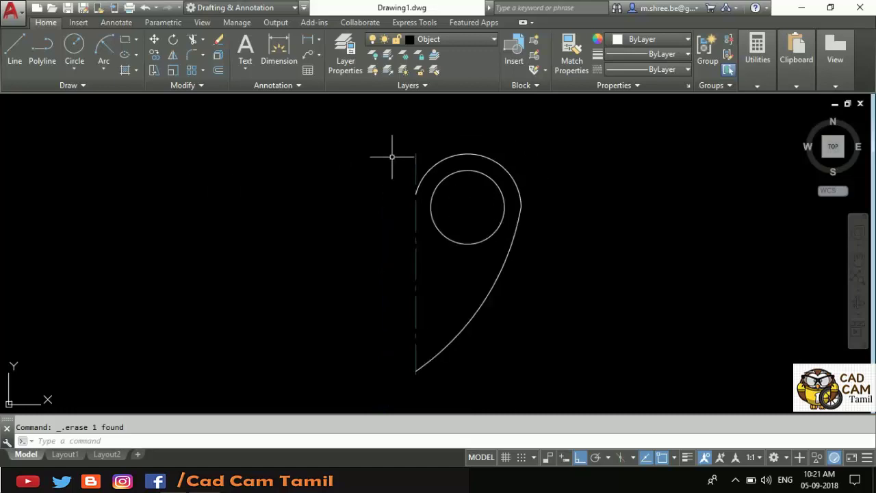
Mirror the outer arc, inner circle and R150 arc about the vertical centre line, keeping the originals.
left_click(180, 69)
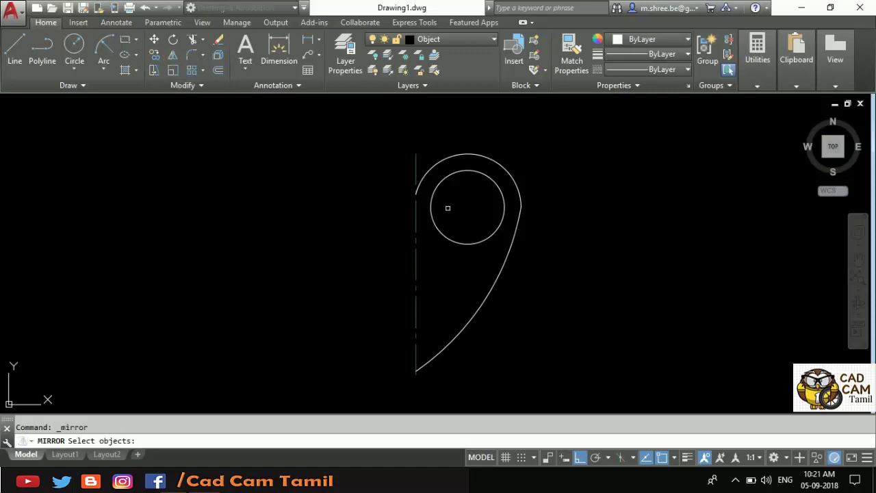
left_click(451, 159)
left_click(456, 170)
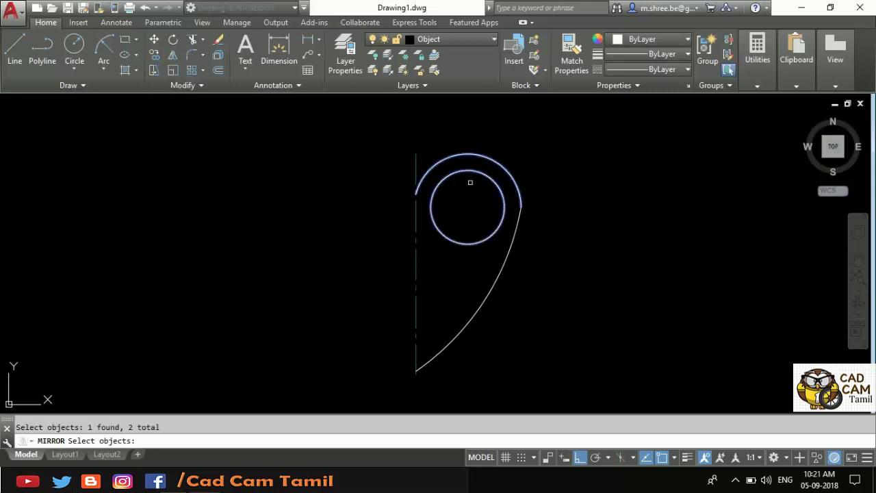
left_click(515, 232)
key("Return")
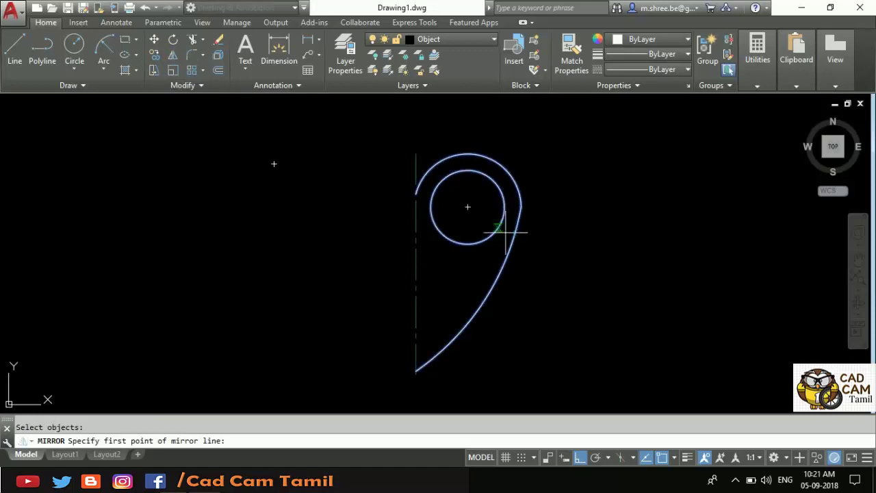
left_click(415, 153)
left_click(415, 370)
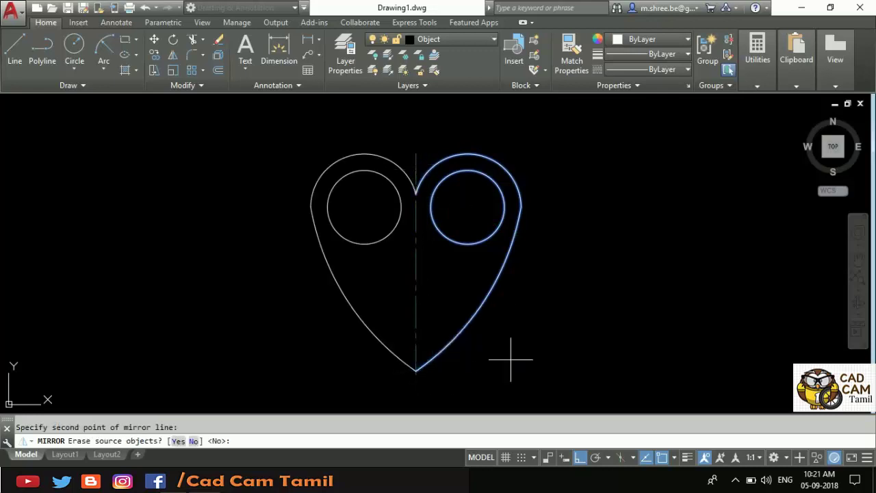
key("Return")
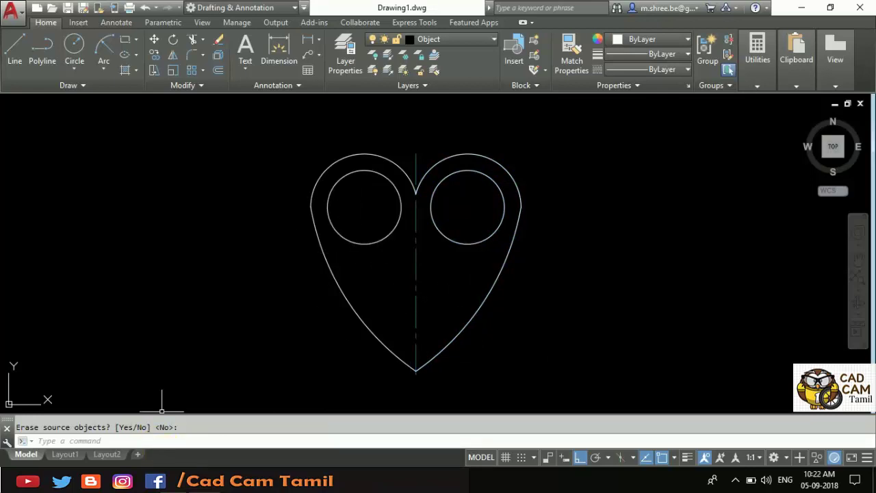
key("alt+Tab")
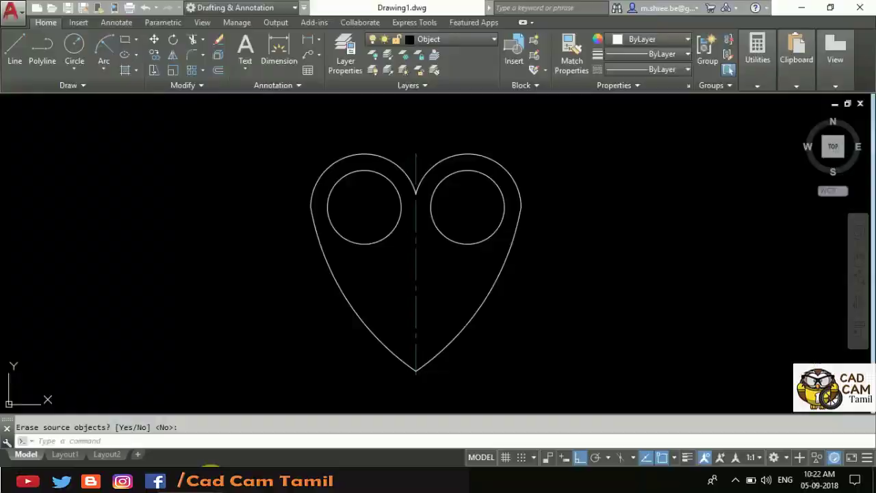
Return to the heart drawing in AutoCAD and start the Line tool.
left_click(14, 53)
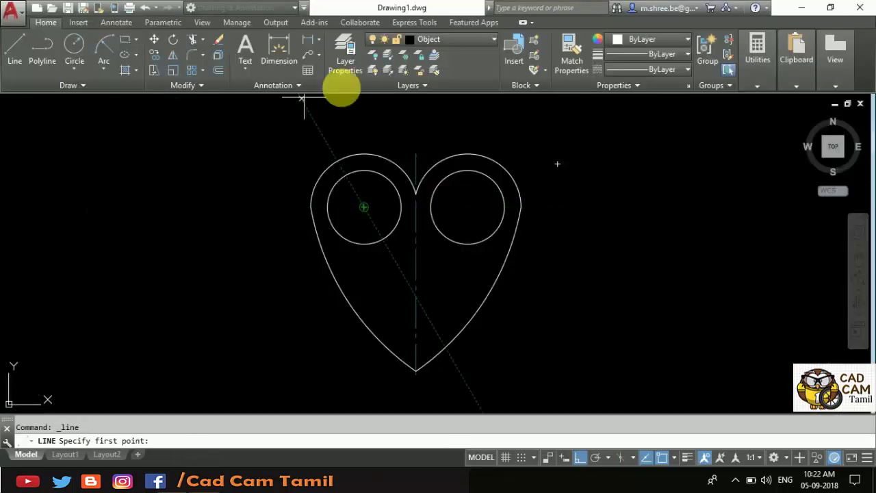
Make center the current layer with the CENTER2 linetype.
left_click(459, 42)
left_click(442, 69)
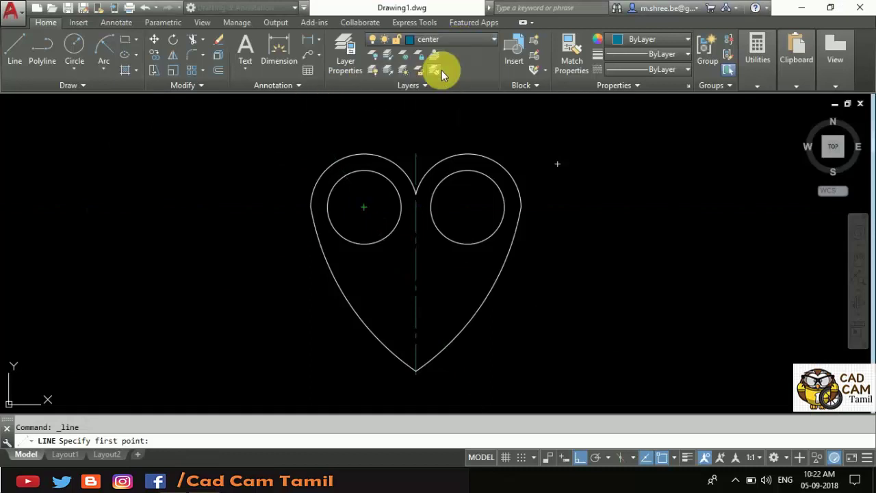
left_click(664, 70)
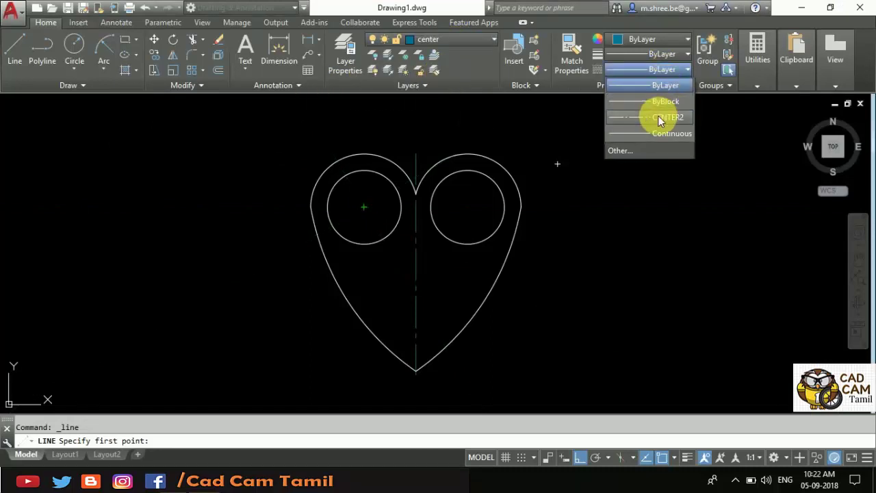
left_click(657, 116)
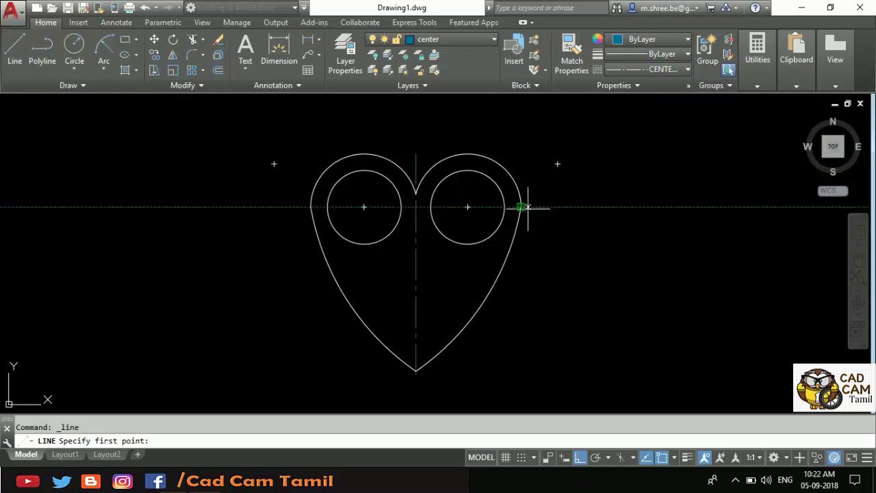
Draw the horizontal center line across both circle centres, then make Object the current layer.
left_click(548, 206)
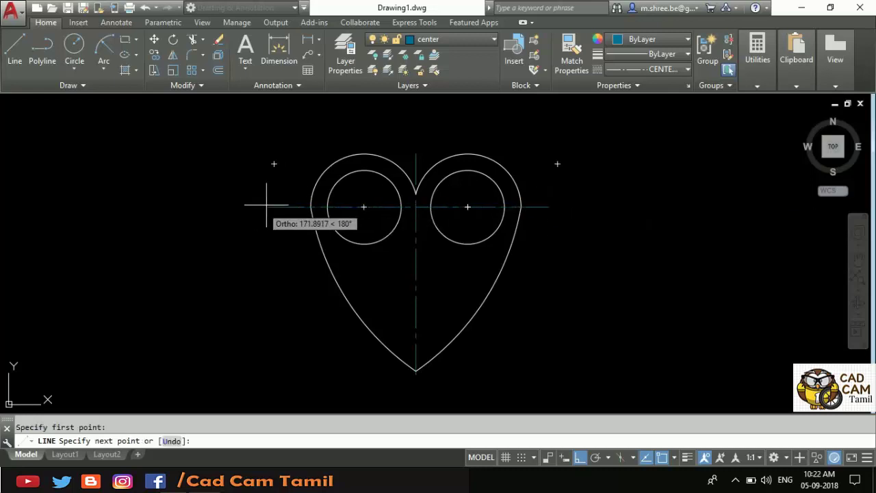
left_click(289, 206)
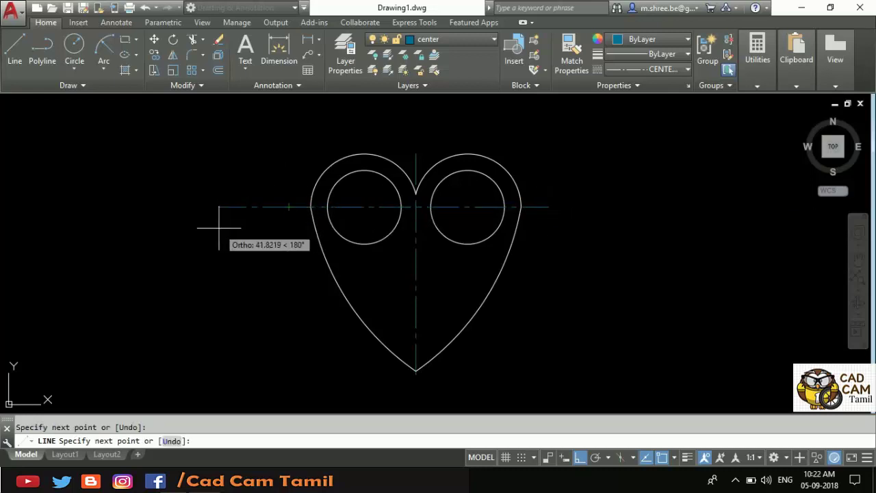
key("Return")
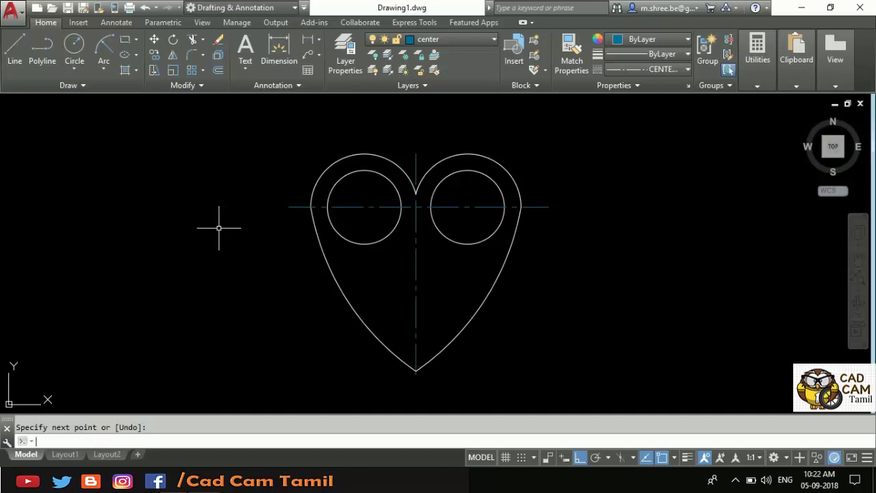
left_click(468, 42)
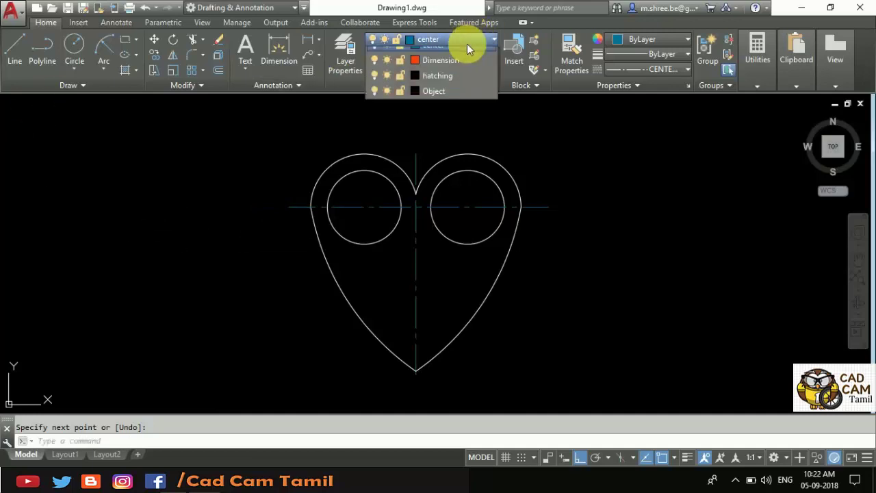
left_click(446, 113)
With linetype ByLayer, draw a line from the center-line crossing 20 units down, then 20 left.
left_click(651, 71)
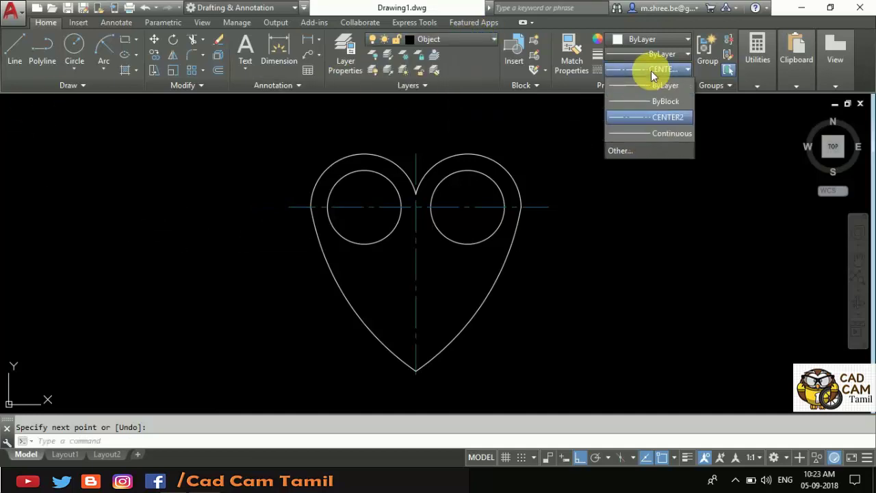
left_click(648, 84)
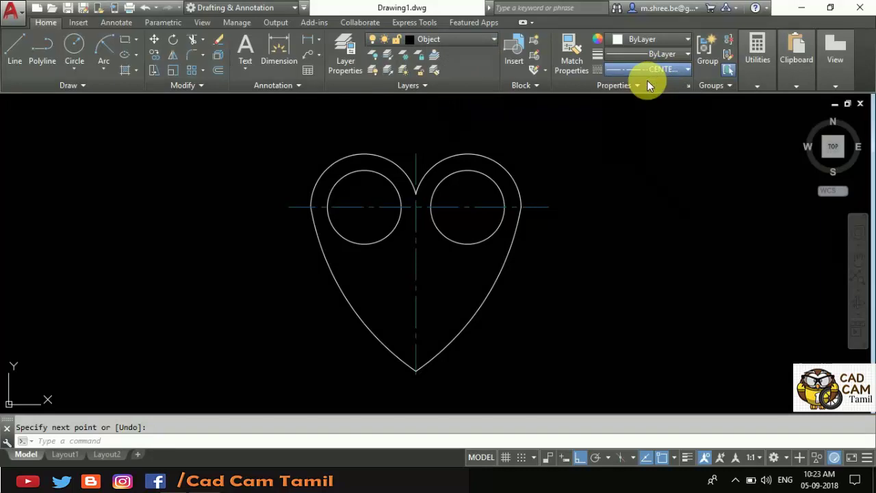
left_click(5, 59)
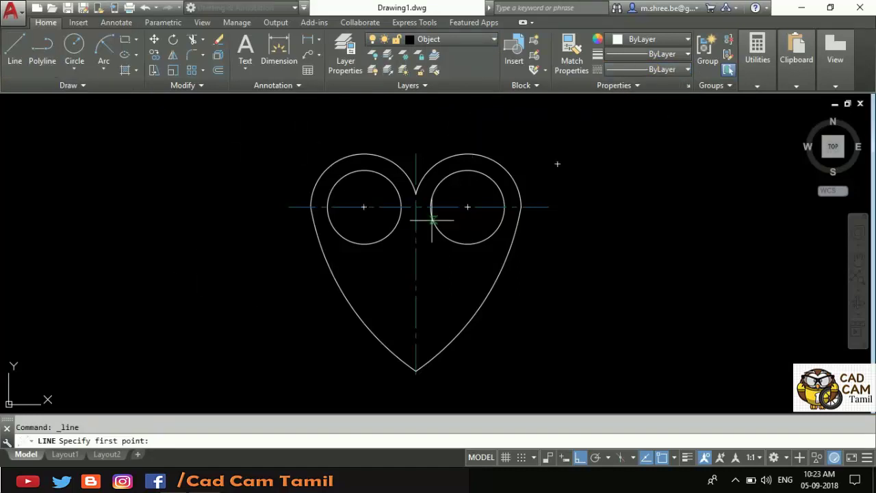
scroll(417, 205, "up", 6)
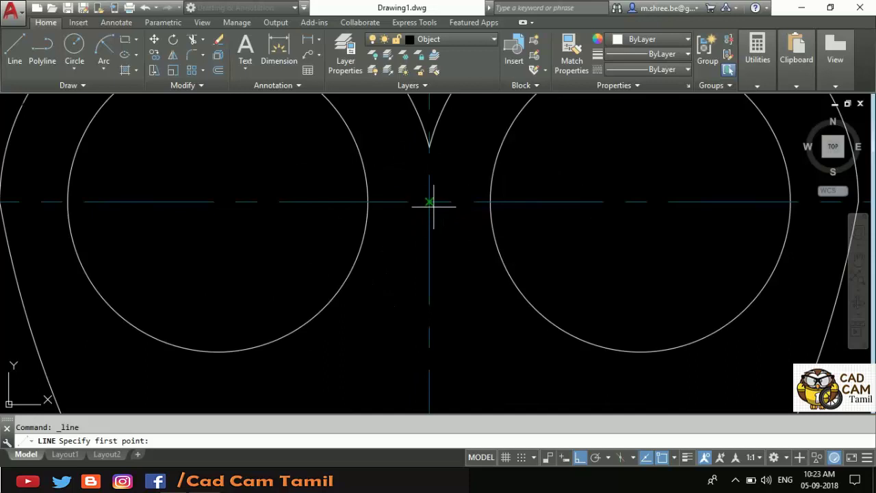
left_click(429, 202)
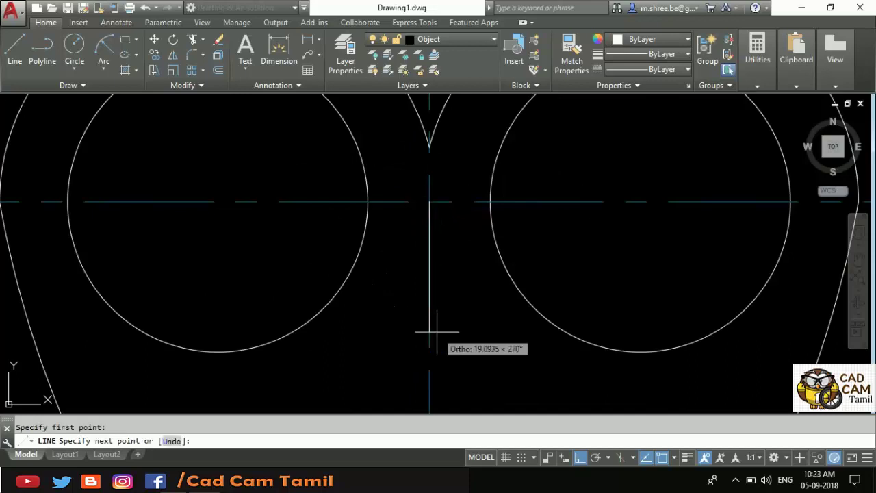
key("Return")
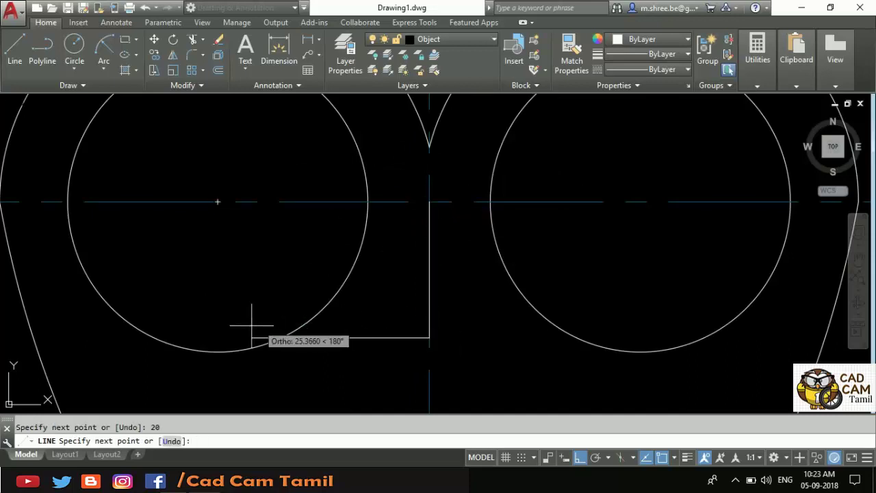
type("20")
key("Return")
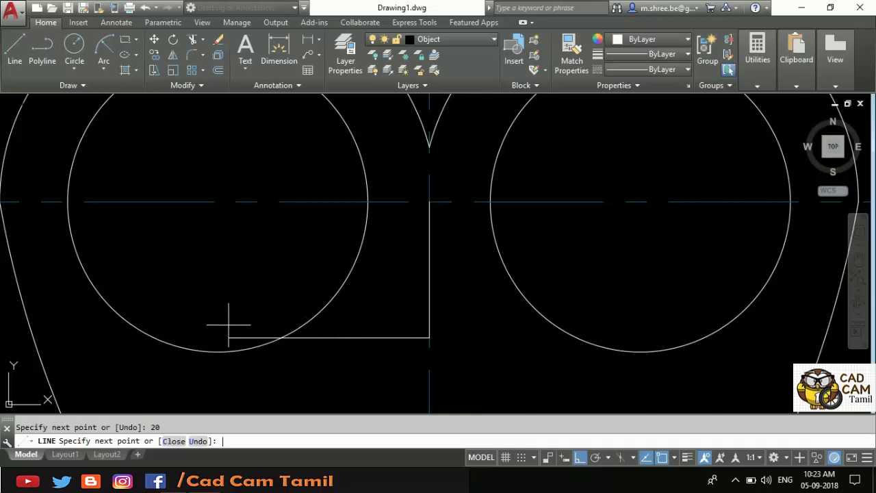
scroll(352, 230, "down", 2)
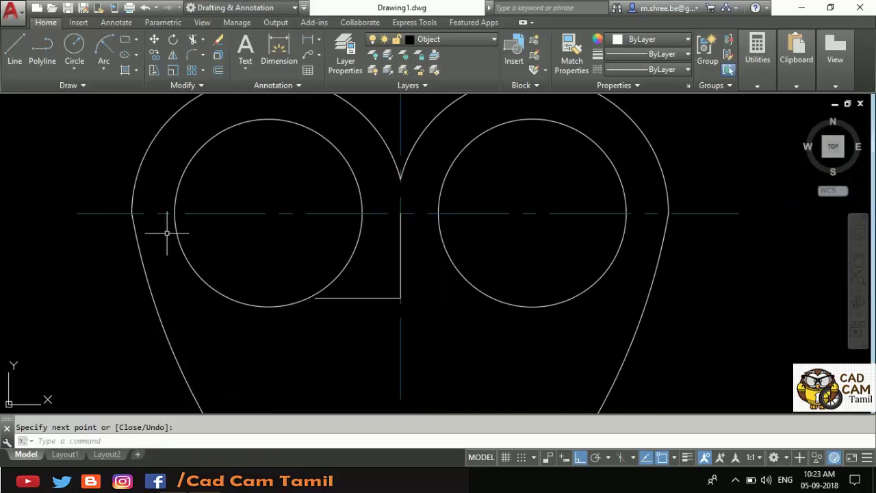
Draw an R16 circle centred on the helper line's endpoint.
left_click(68, 53)
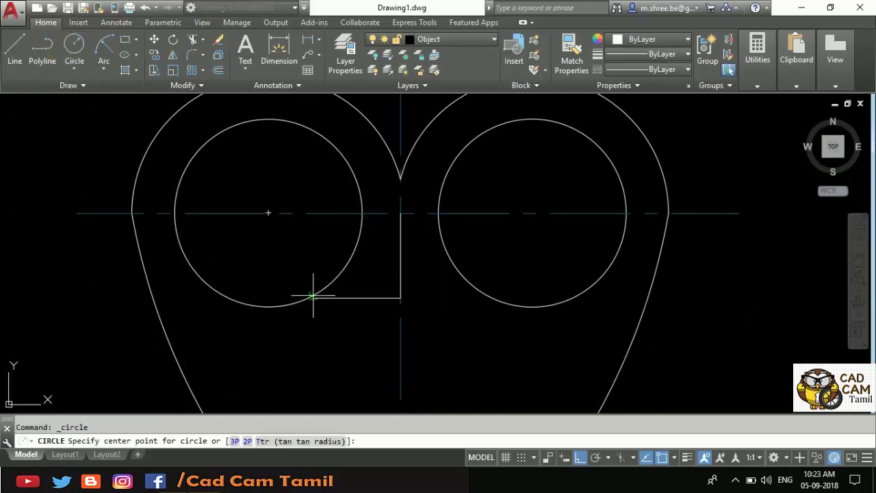
scroll(310, 300, "up", 5)
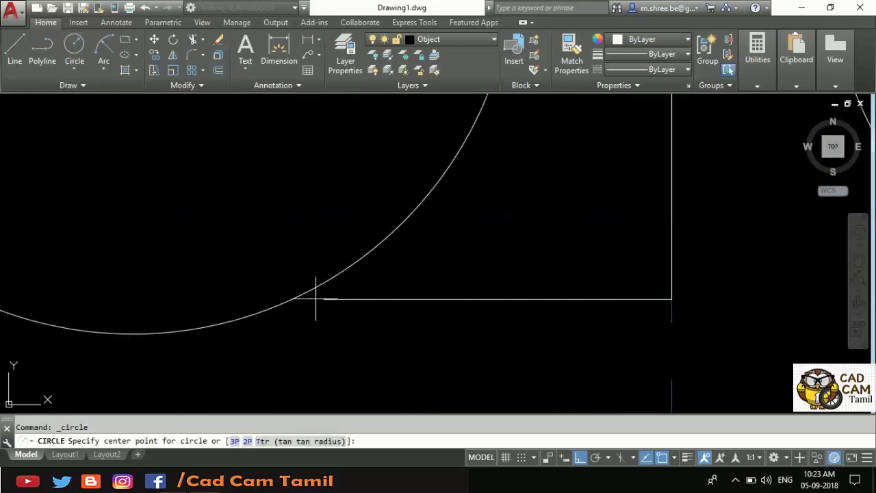
left_click(323, 299)
scroll(315, 267, "down", 4)
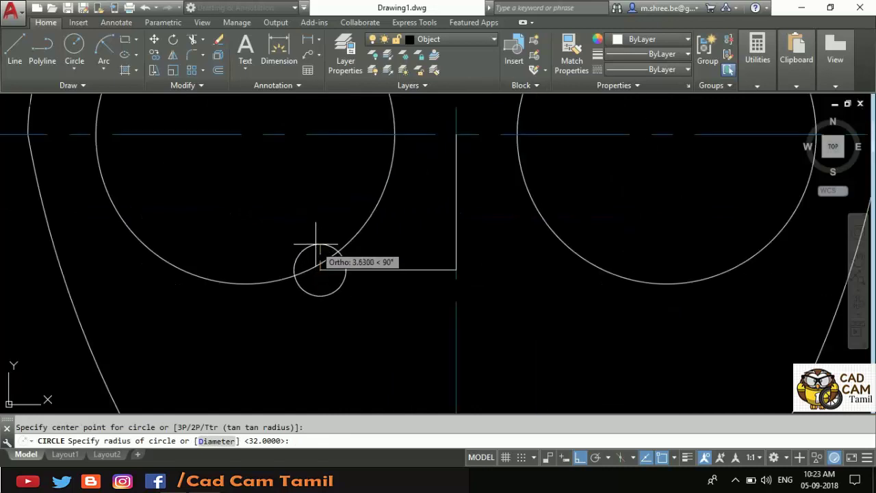
key("Return")
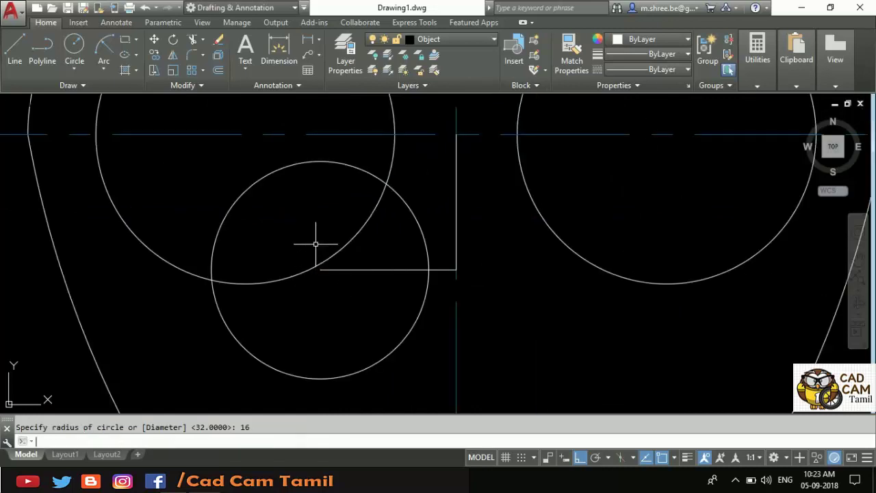
scroll(320, 233, "down", 2)
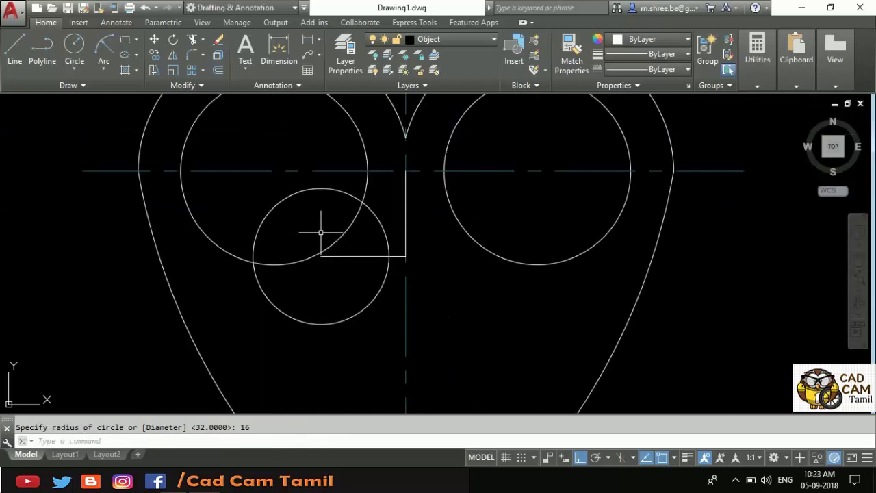
Erase the horizontal helper line and the upper-left inner circle.
left_click(362, 256)
key("Delete")
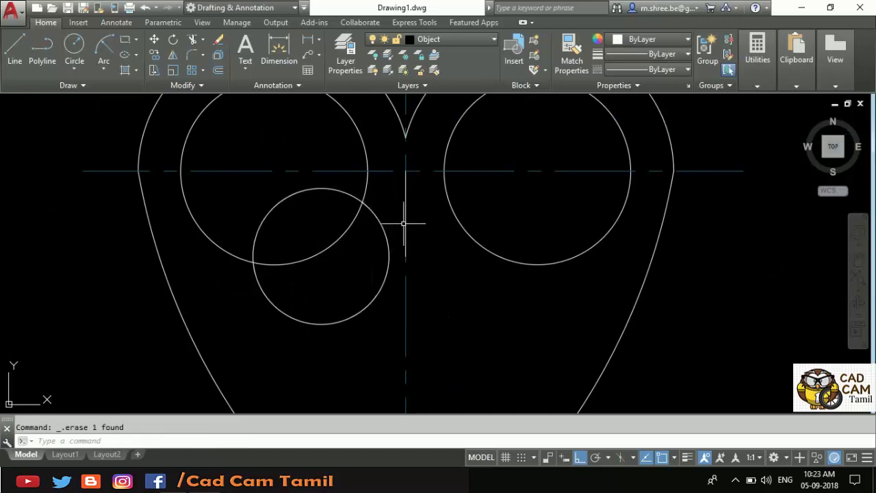
scroll(445, 263, "down", 2)
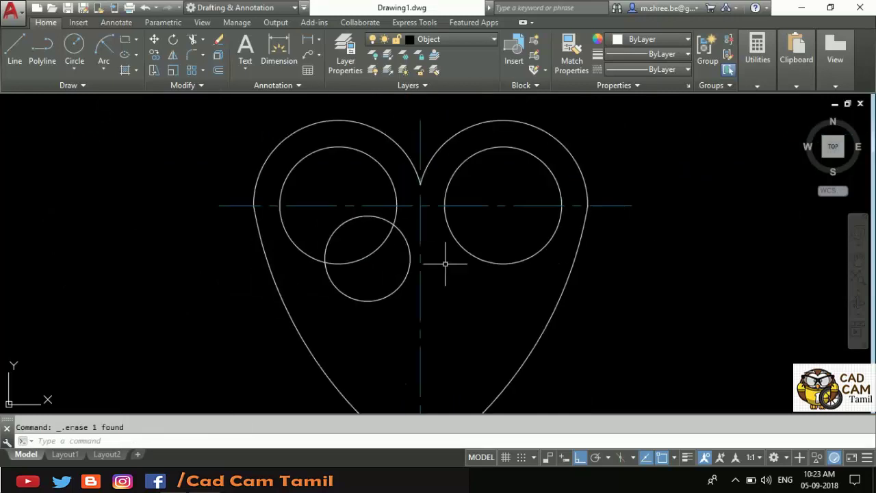
left_click(350, 147)
key("Delete")
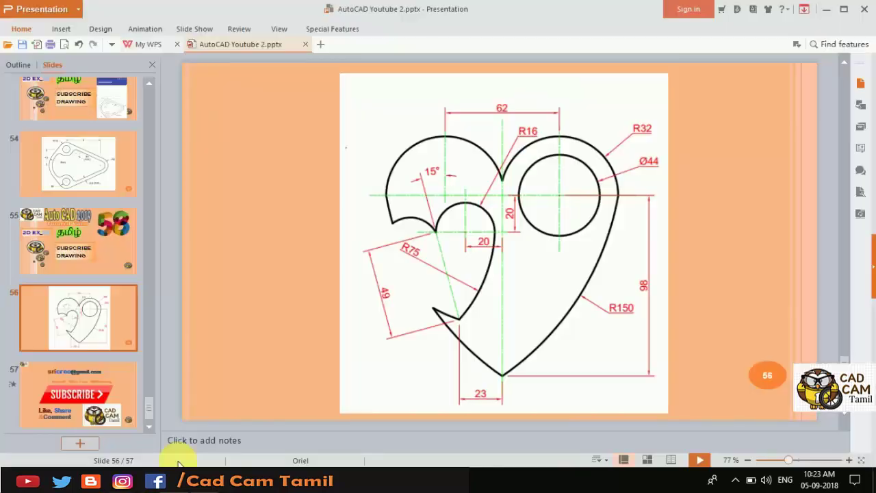
left_click(164, 481)
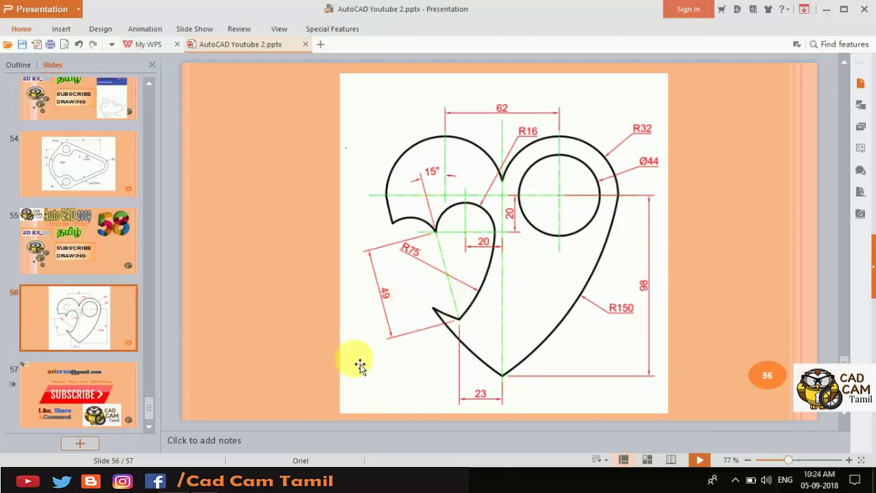
key("alt+Tab")
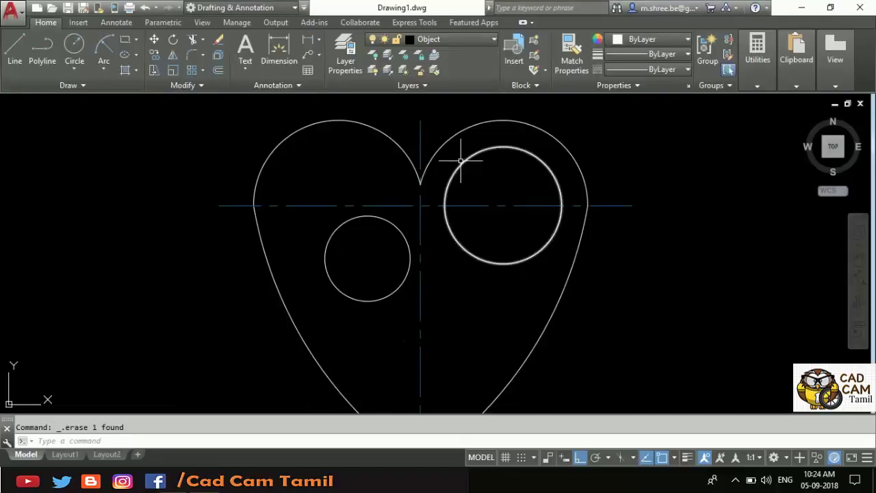
On the center layer with CENTER2 linetype, draw a horizontal line leftward from the small circle's centre.
scroll(459, 152, "down", 2)
scroll(396, 288, "up", 2)
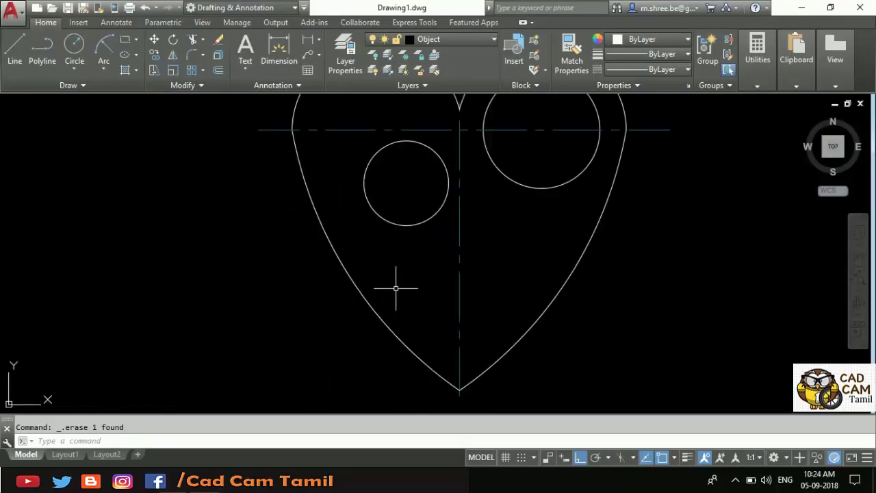
left_click(467, 40)
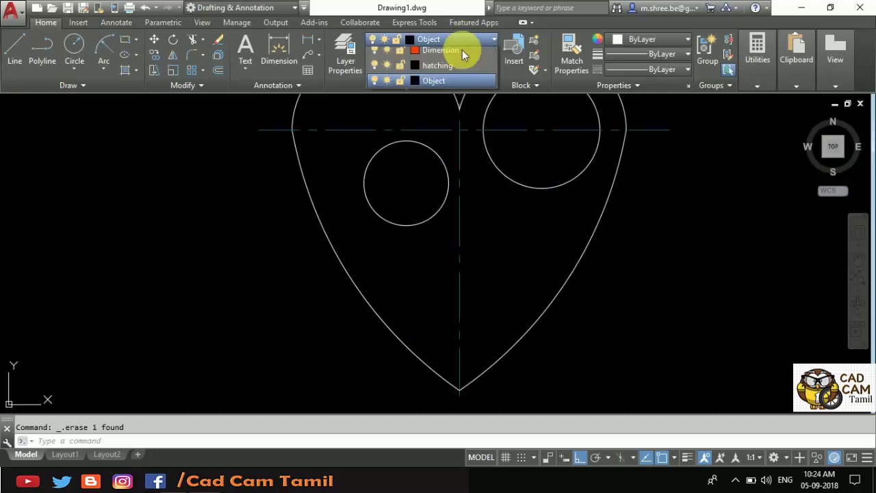
left_click(448, 75)
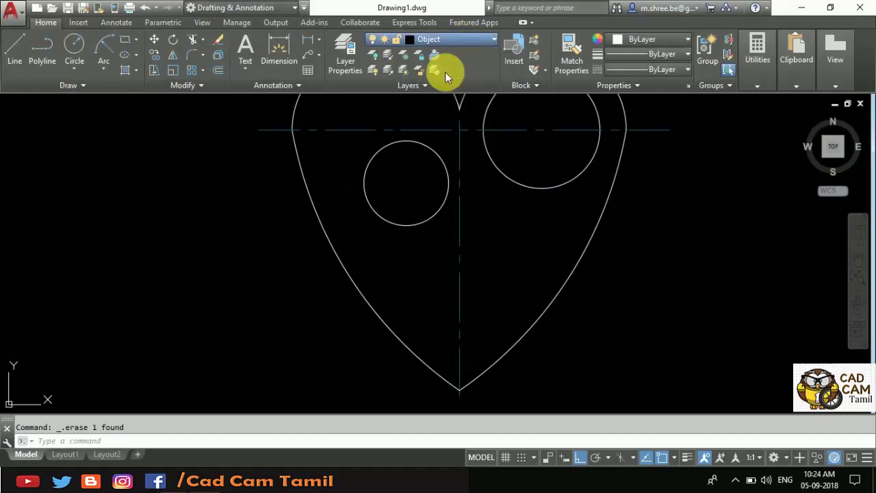
left_click(666, 71)
left_click(659, 118)
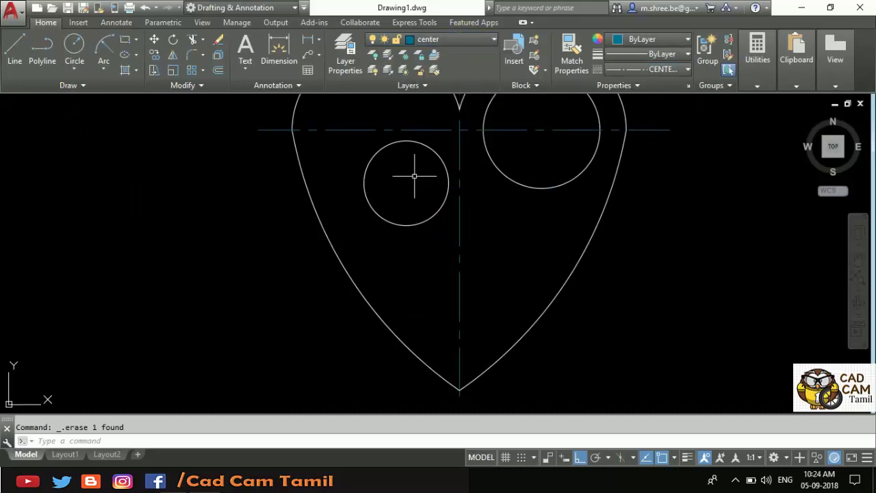
left_click(15, 47)
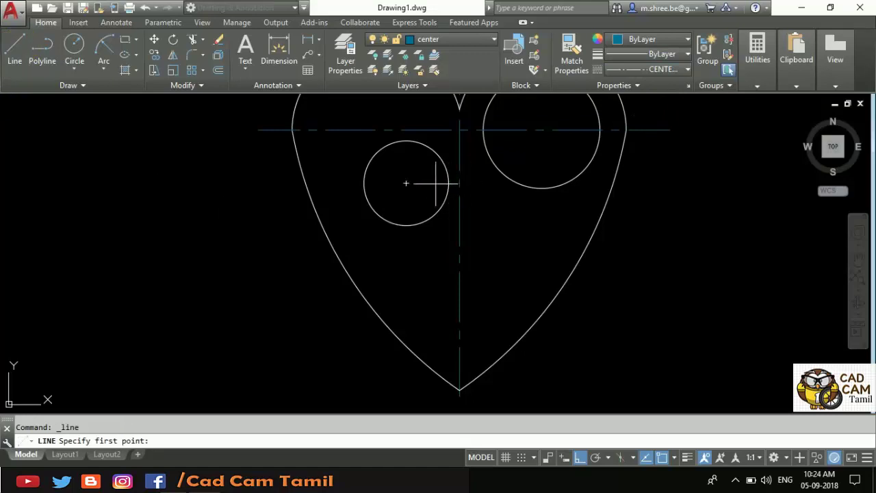
left_click(407, 183)
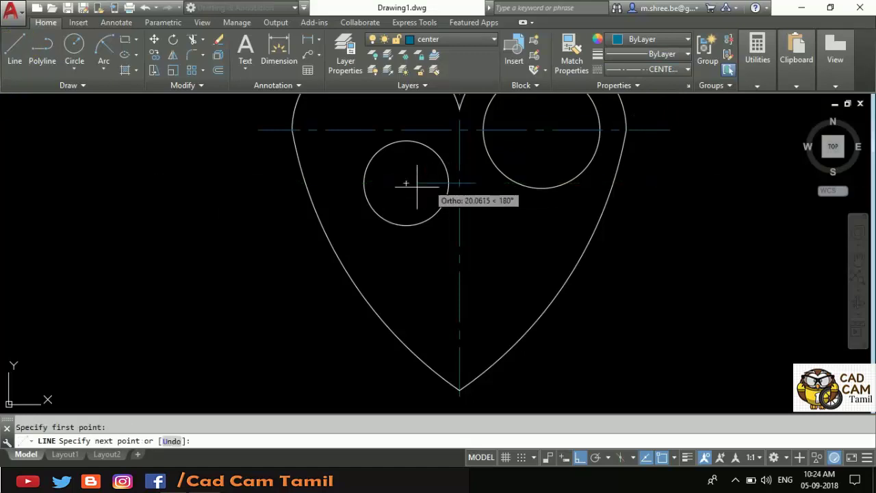
left_click(344, 183)
key("Return")
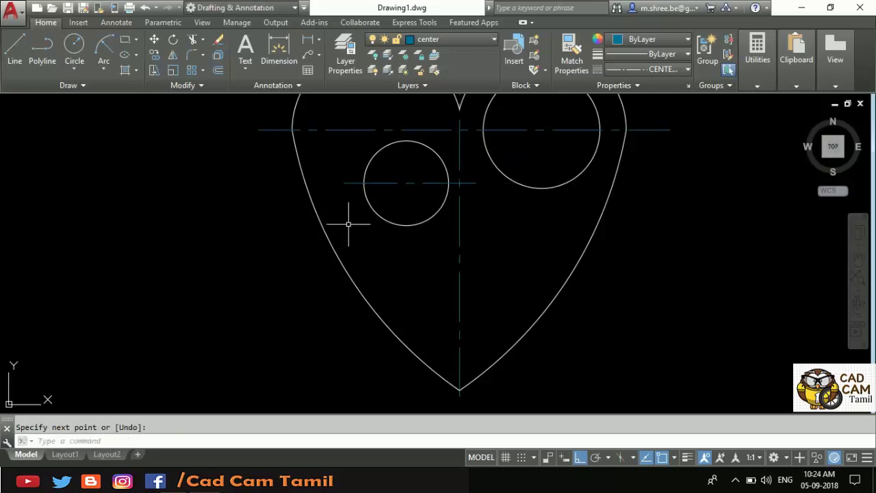
Switch back to the Object layer with ByLayer linetype.
left_click(449, 39)
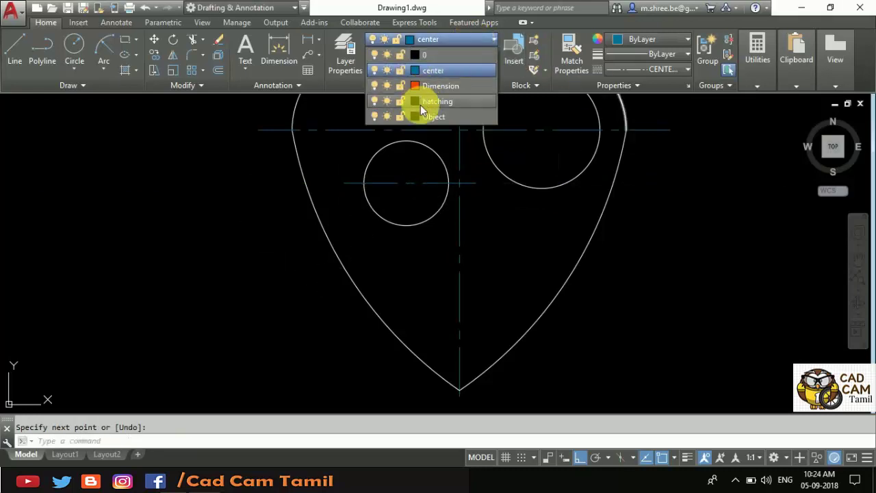
left_click(422, 112)
left_click(665, 69)
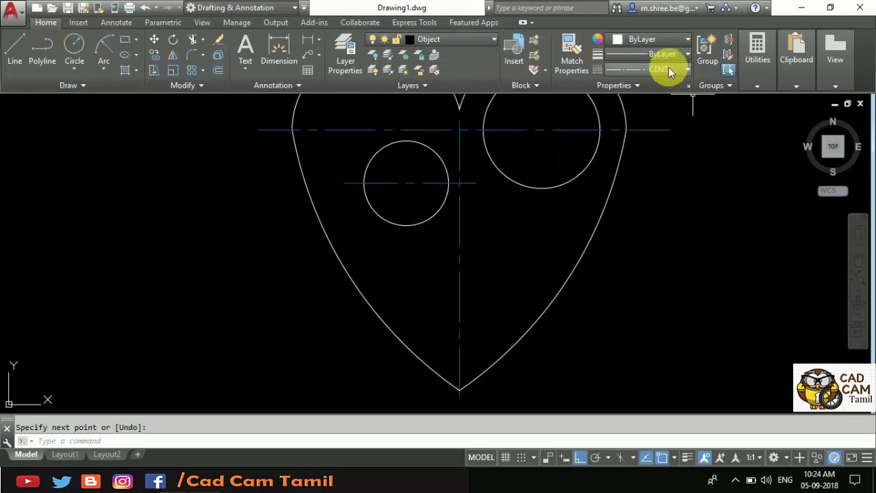
left_click(642, 84)
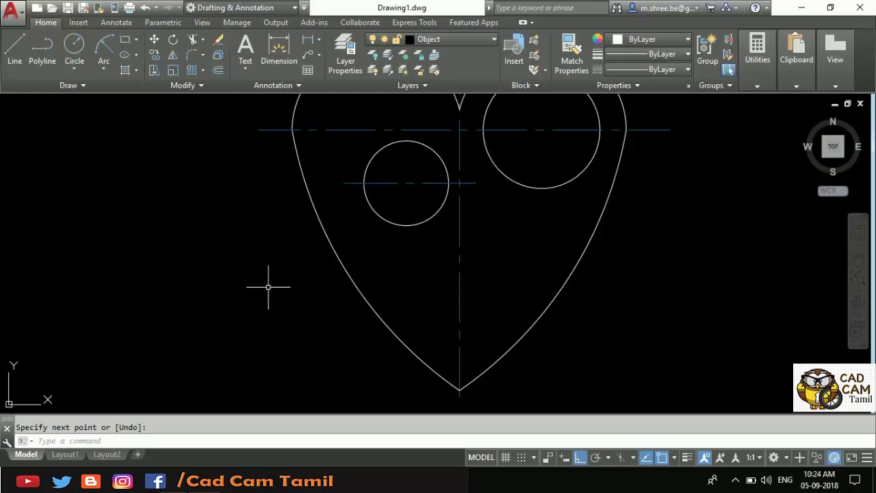
With 10° polar tracking, draw a 49-unit line at 285° from the R16 circle's left quadrant.
left_click(608, 457)
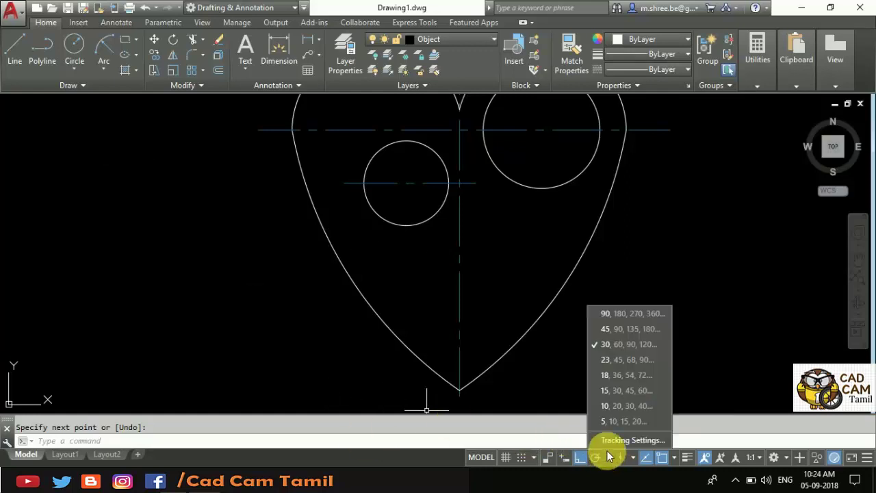
left_click(604, 406)
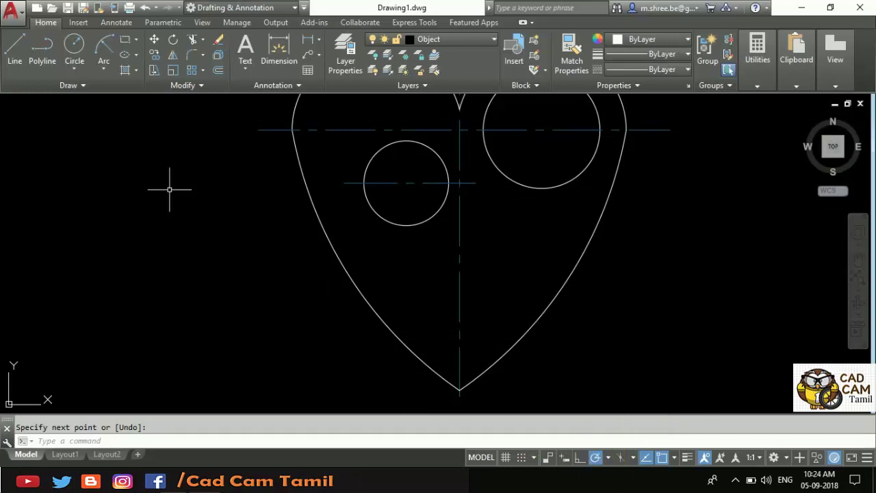
left_click(17, 52)
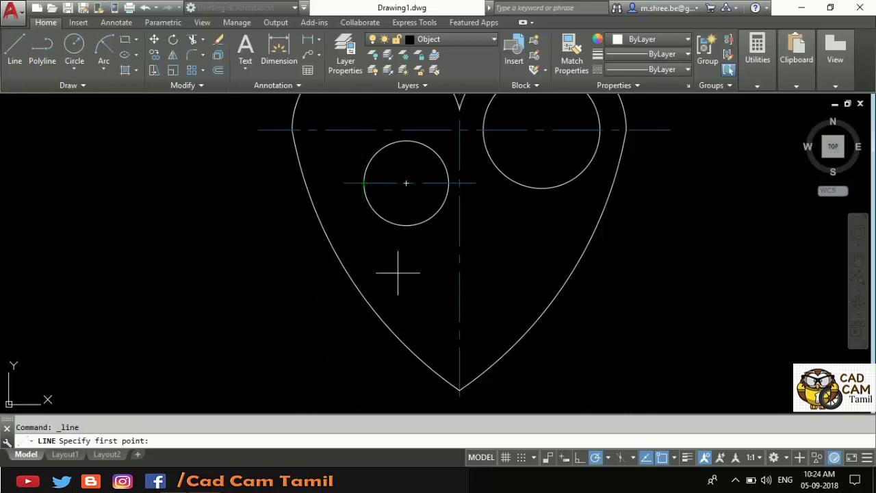
left_click(363, 183)
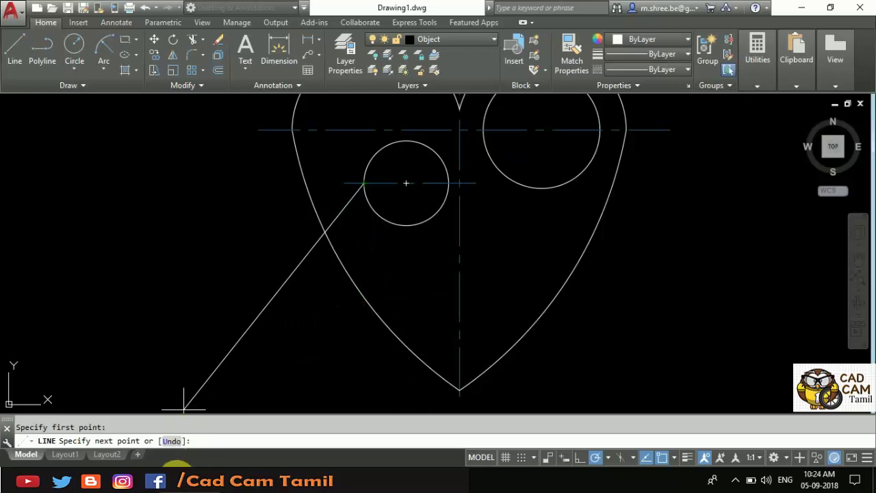
left_click(202, 473)
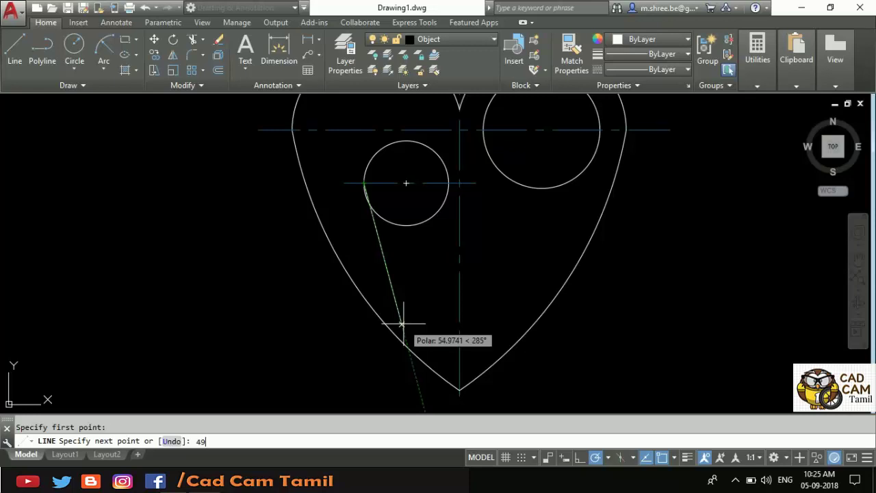
key("Return")
Add a horizontal linear dimension (DLI) from the slanted line's lower end to the vertical centre line.
key("Return")
type("dli")
key("Return")
left_click(397, 309)
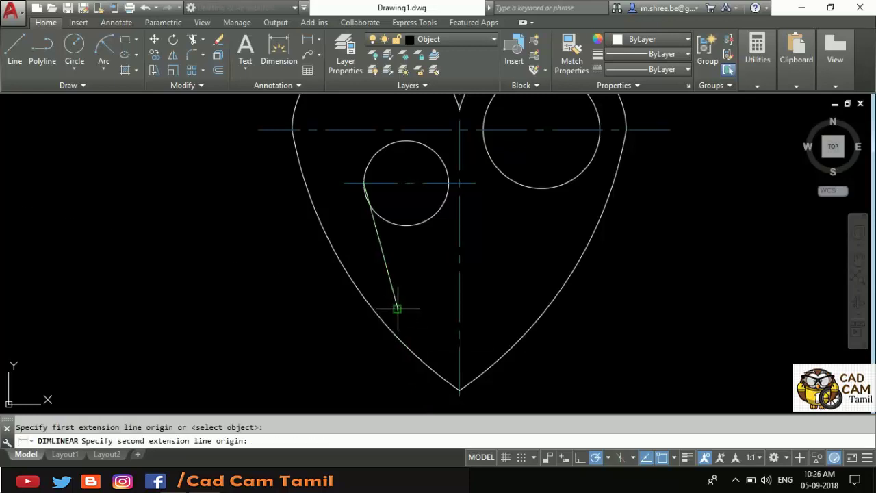
left_click(460, 308)
left_click(440, 301)
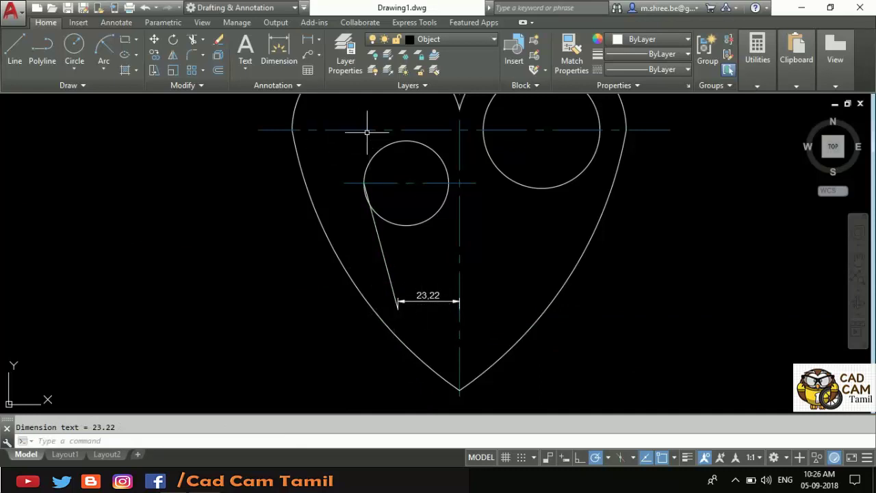
Set the ISO-25 style's linear precision to 0 so the dimension reads 23.
left_click(311, 84)
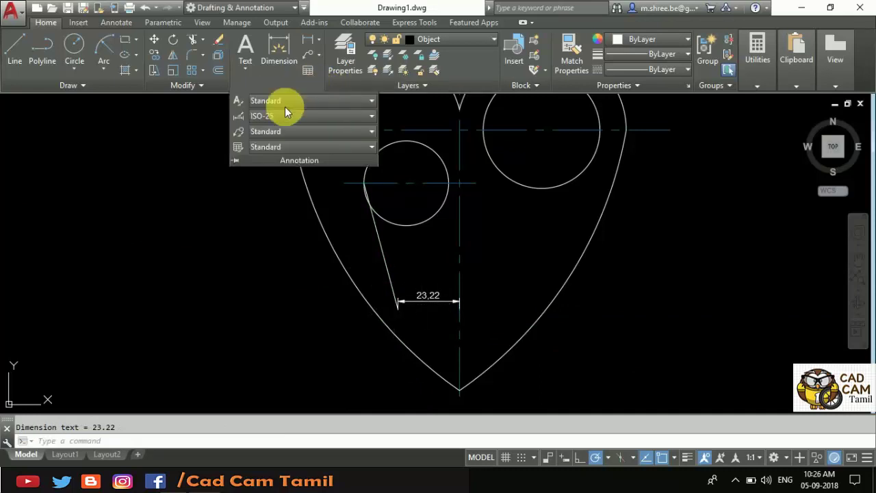
left_click(240, 118)
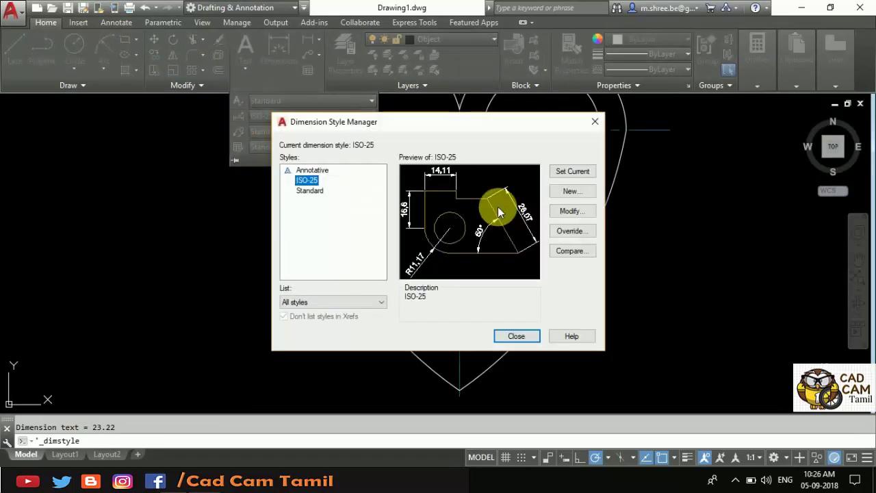
left_click(567, 212)
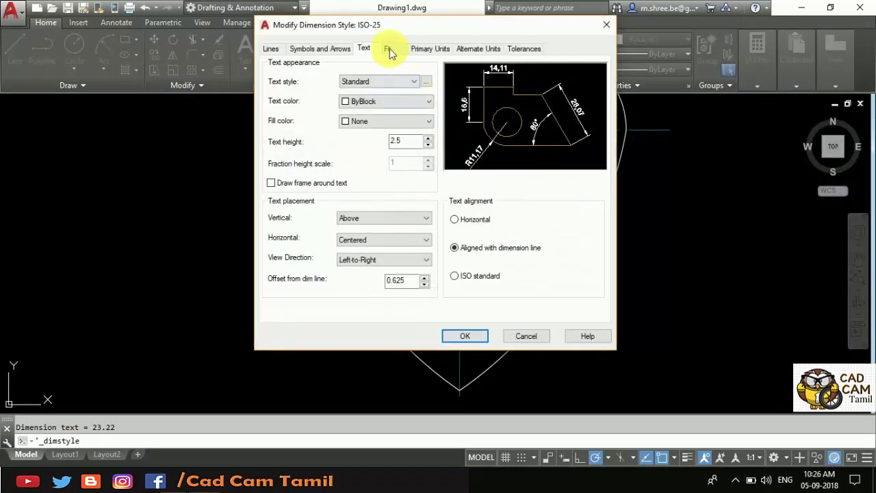
left_click(388, 50)
left_click(422, 48)
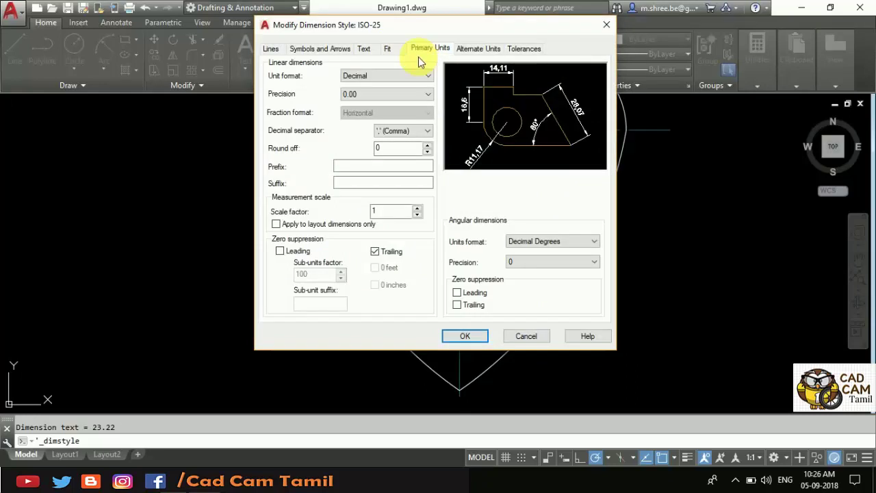
left_click(419, 94)
left_click(360, 108)
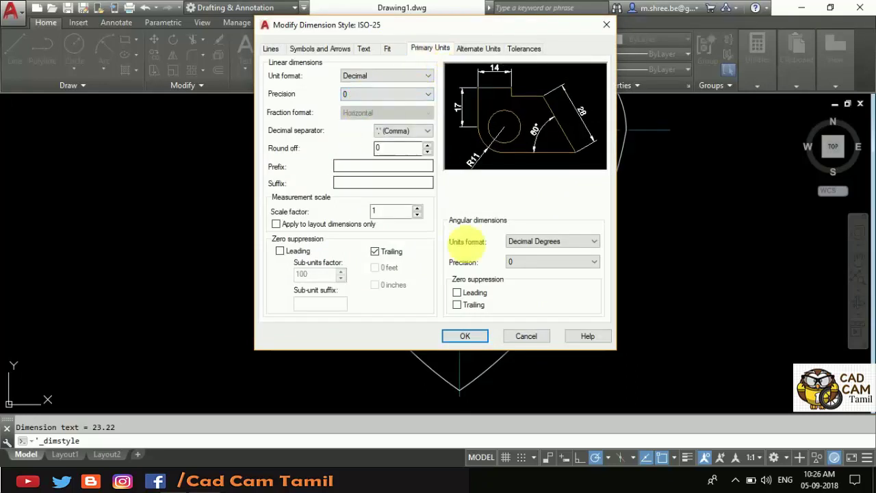
left_click(476, 334)
left_click(522, 336)
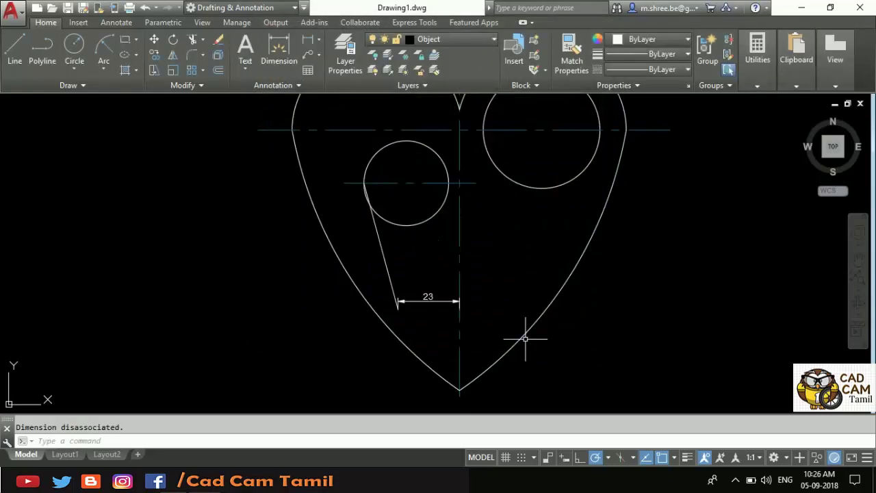
left_click(427, 300)
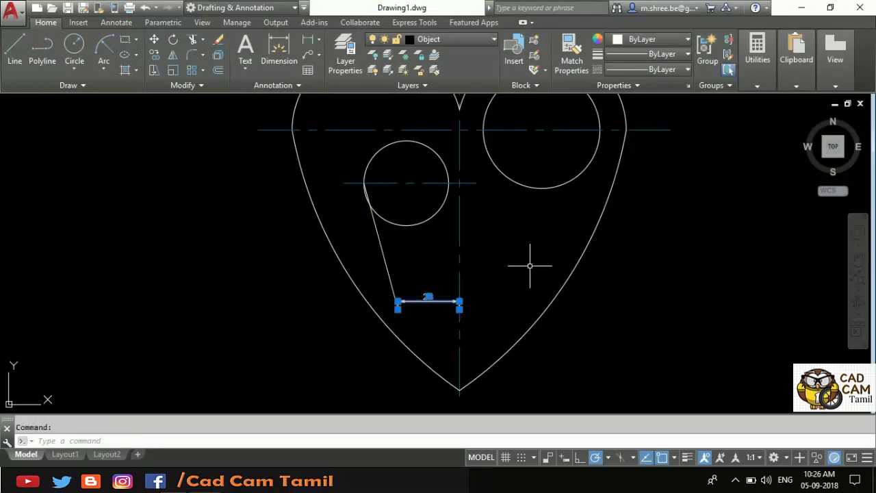
Erase the temporary 23 dimension, keeping the 49-unit slanted line.
key("Delete")
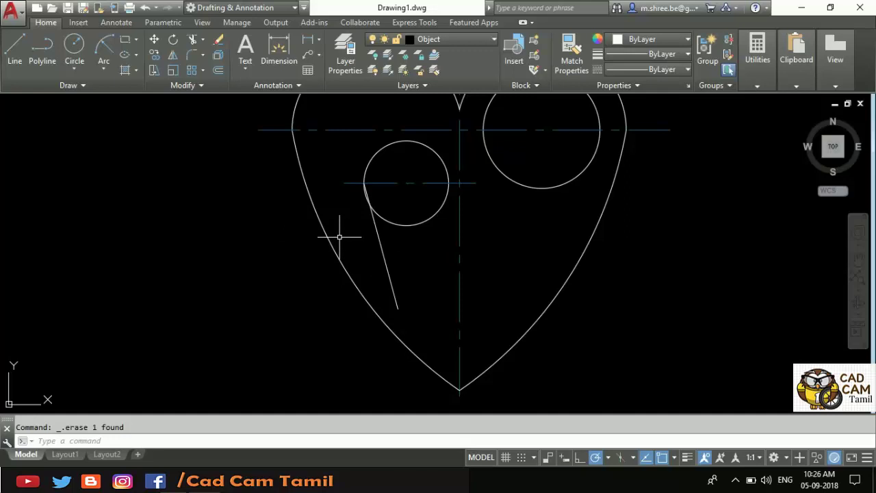
left_click(739, 84)
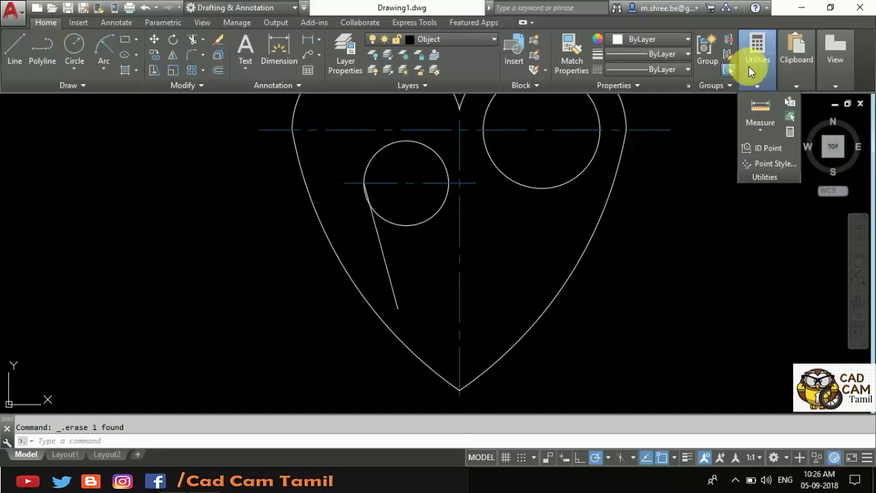
Copy the vertical centre line's dash-dot properties onto the 49 line with Match Properties.
left_click(574, 62)
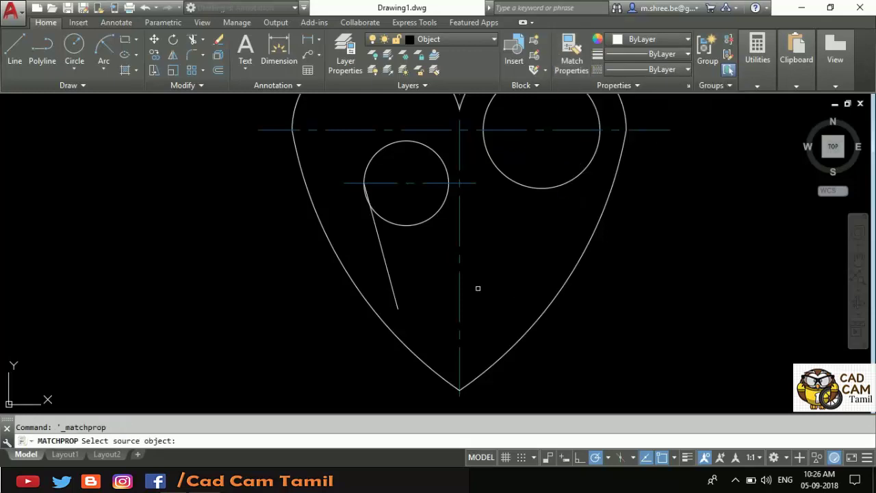
left_click(457, 285)
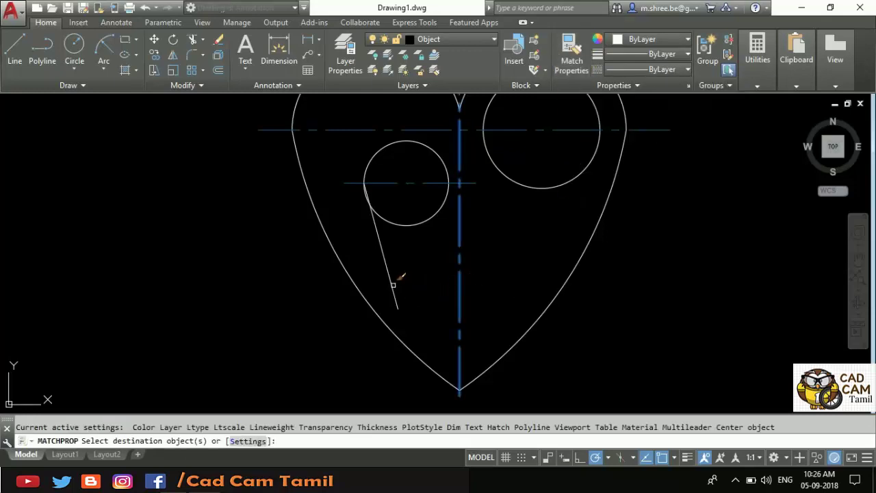
left_click(393, 284)
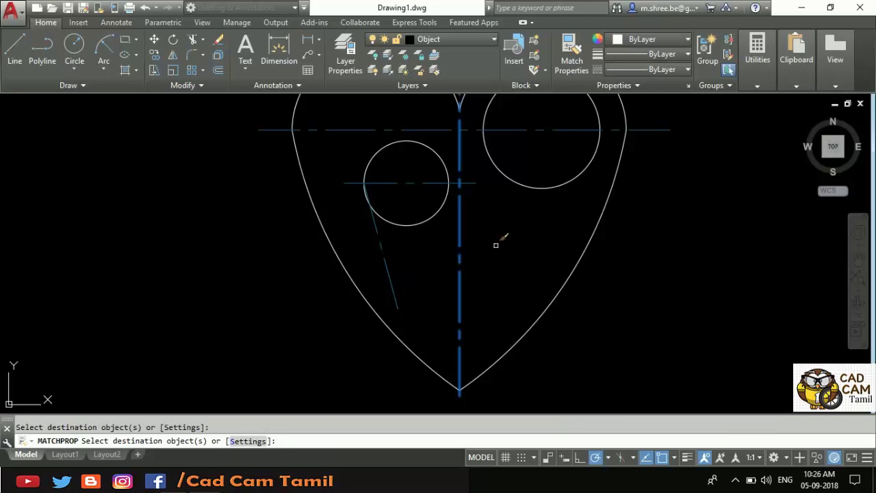
key("Escape")
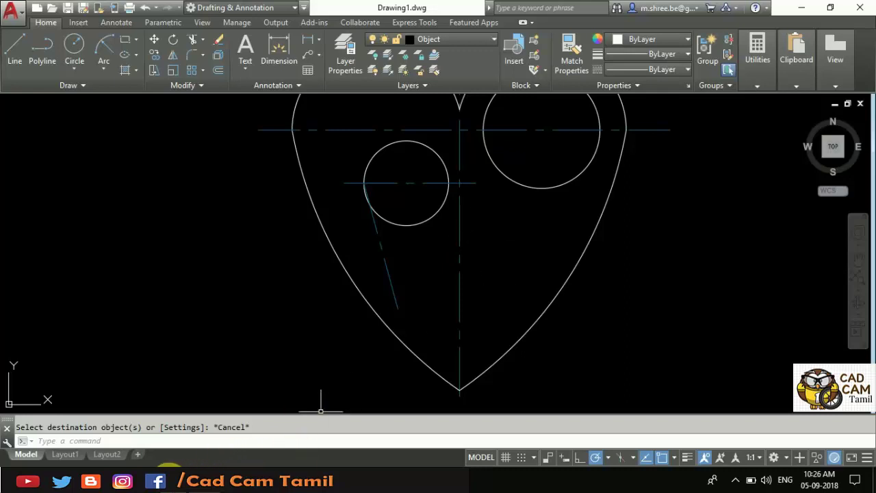
left_click(170, 479)
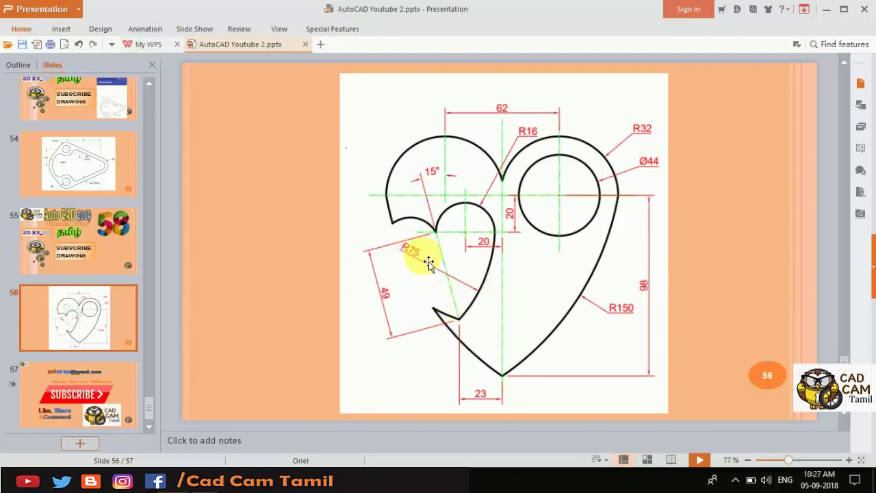
key("alt+Tab")
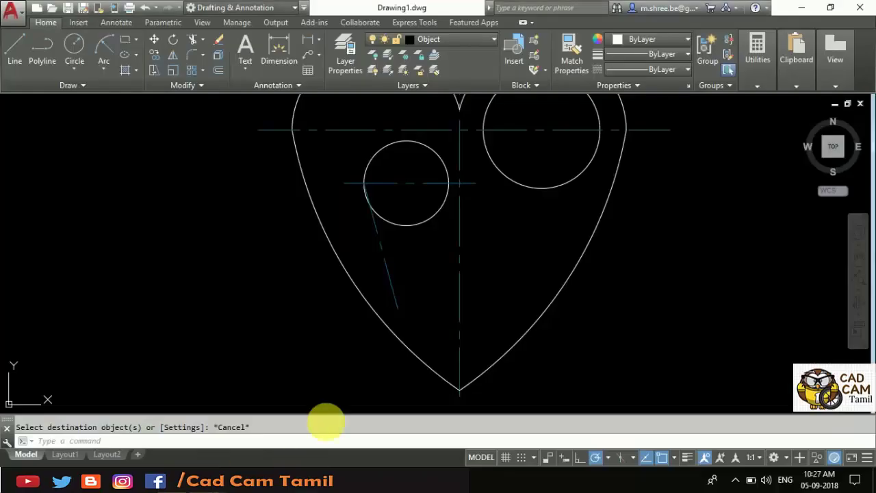
Draw an R75 arc from the dashed line's lower endpoint to the R16 circle's right quadrant.
left_click(102, 41)
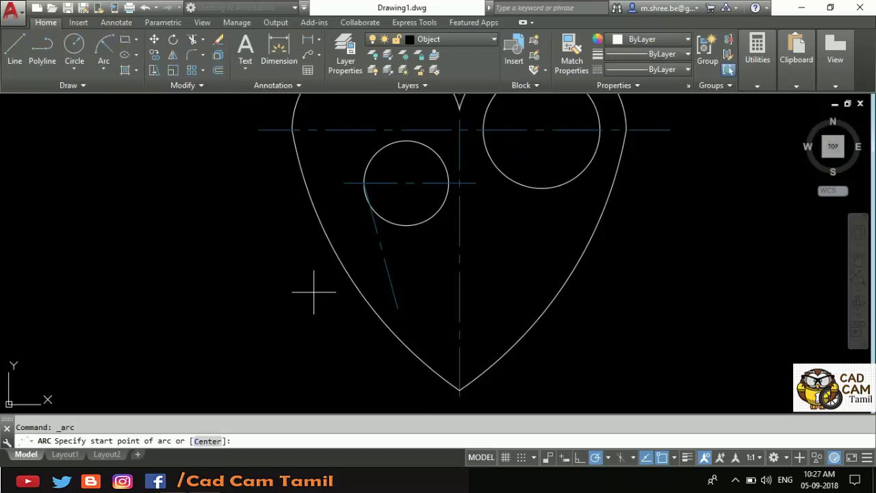
left_click(398, 307)
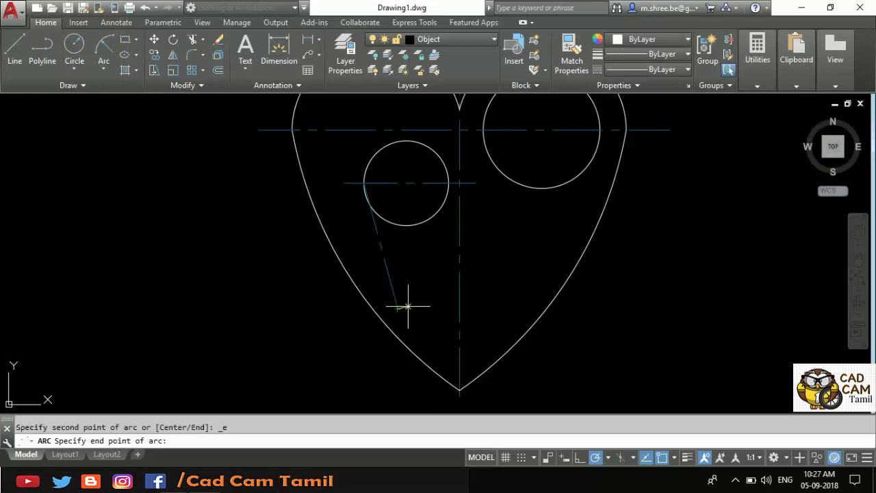
left_click(447, 183)
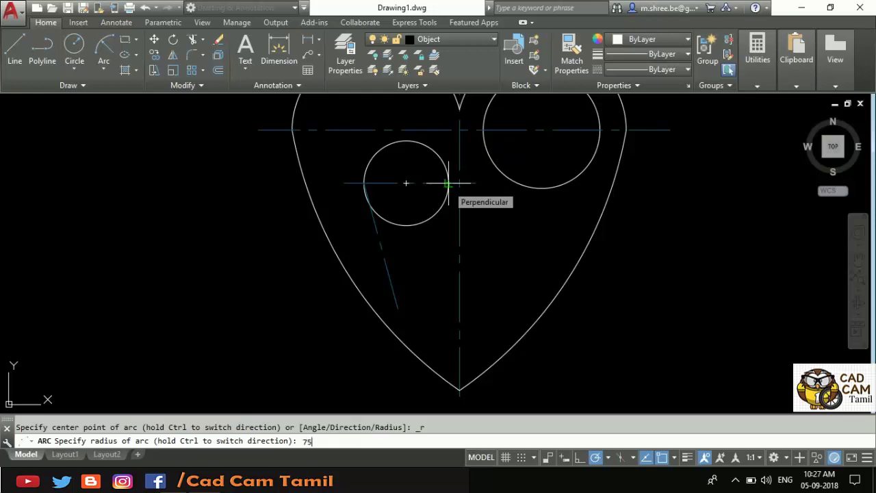
key("Return")
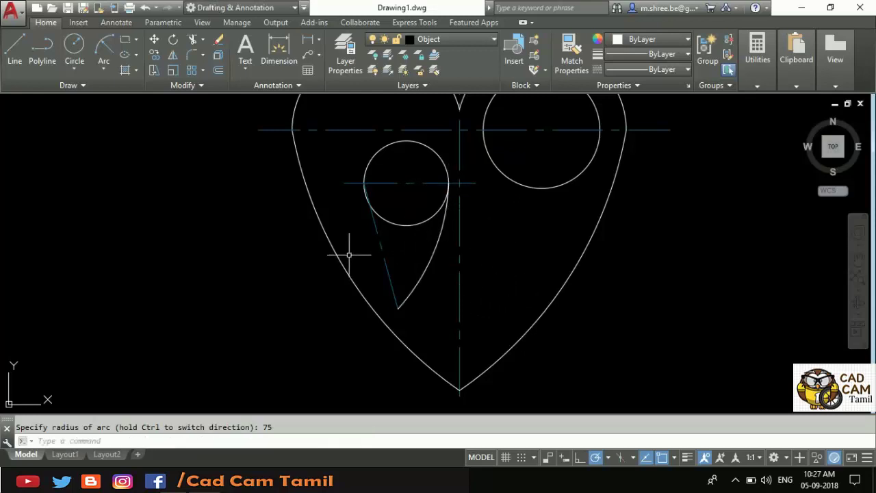
left_click(174, 55)
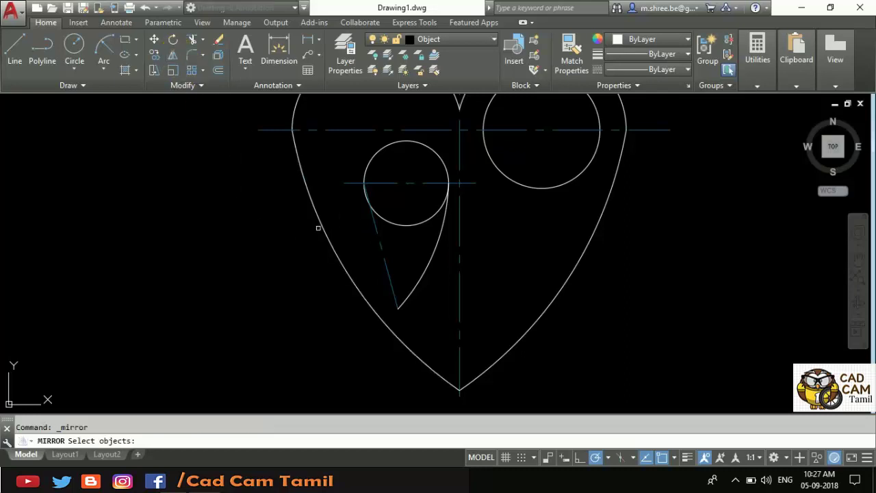
left_click(392, 223)
left_click(424, 267)
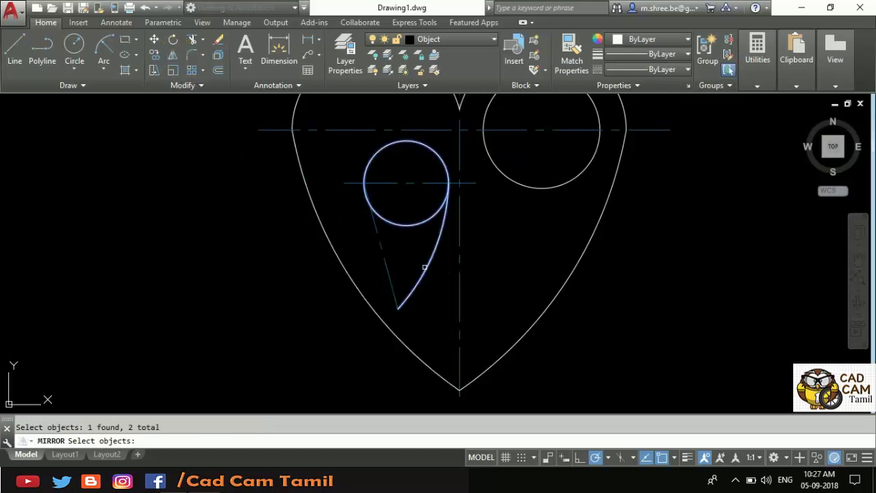
key("Return")
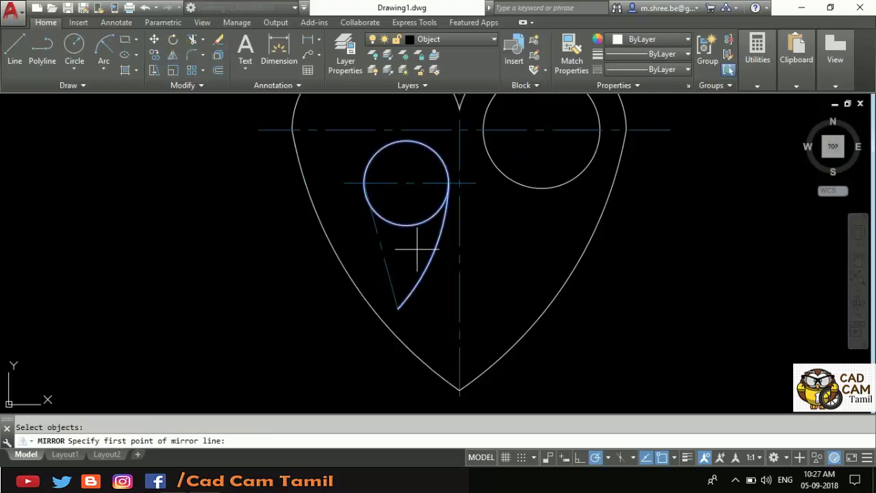
left_click(398, 308)
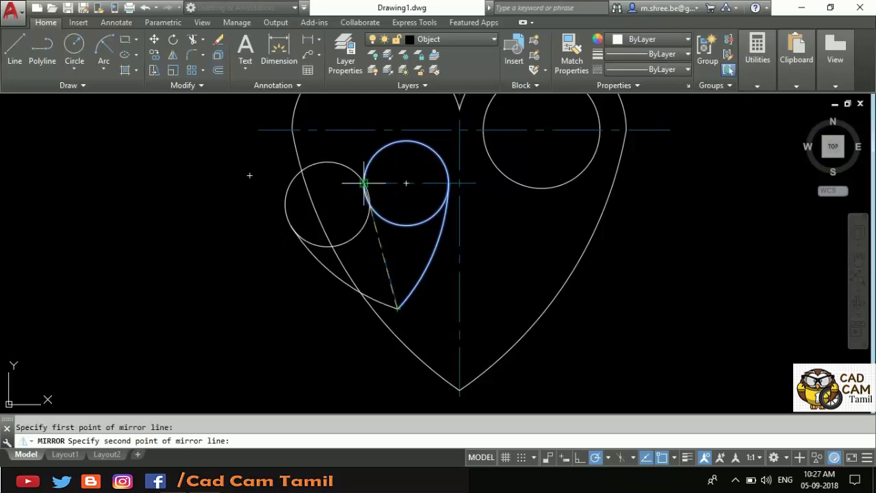
scroll(364, 183, "up", 3)
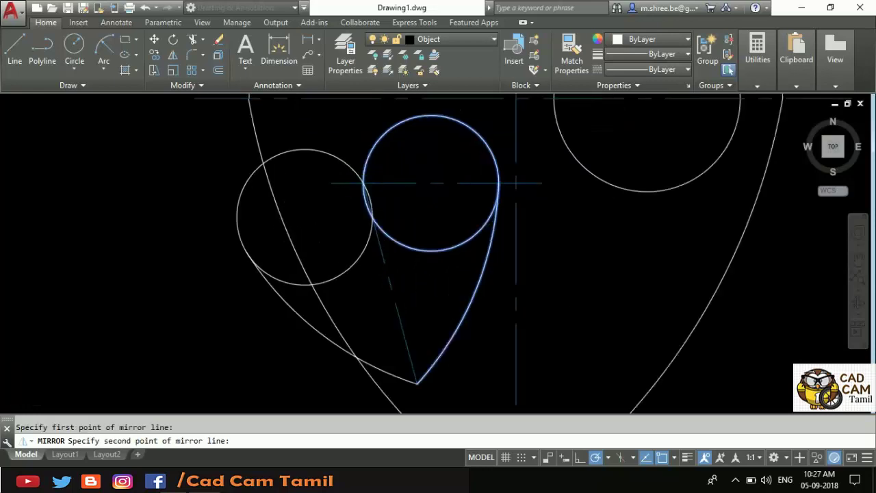
left_click(352, 184)
scroll(345, 202, "down", 4)
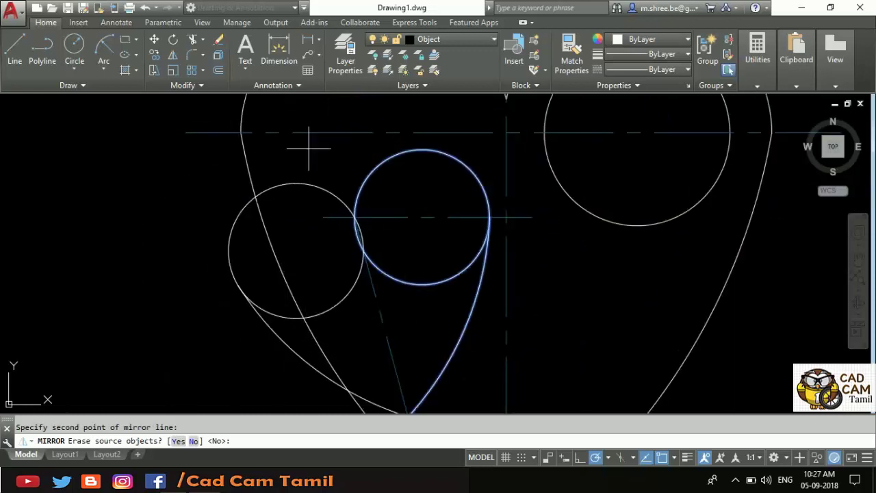
left_click(193, 43)
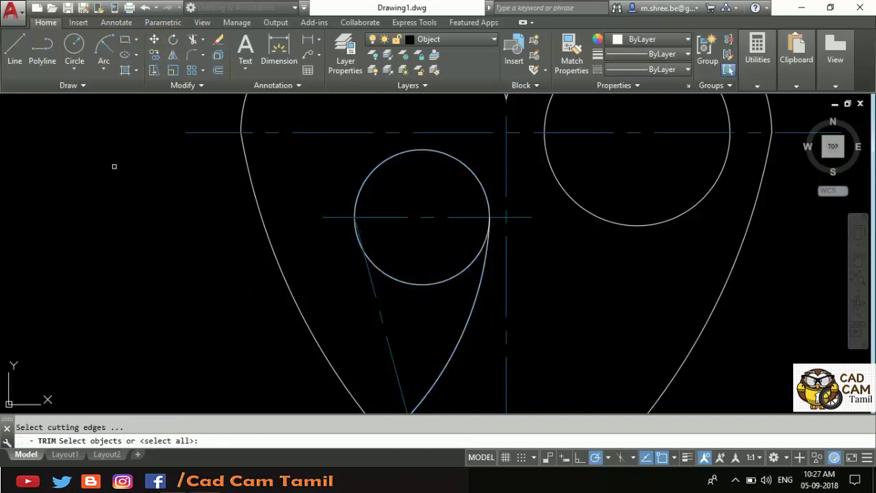
key("Escape")
scroll(288, 159, "down", 2)
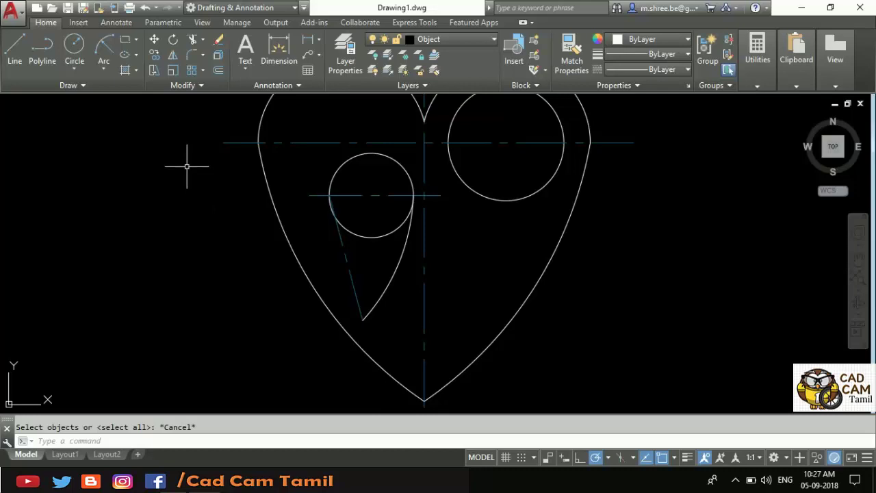
Mirror the small circle and tail arc to the left about a line through the circle centre.
left_click(177, 56)
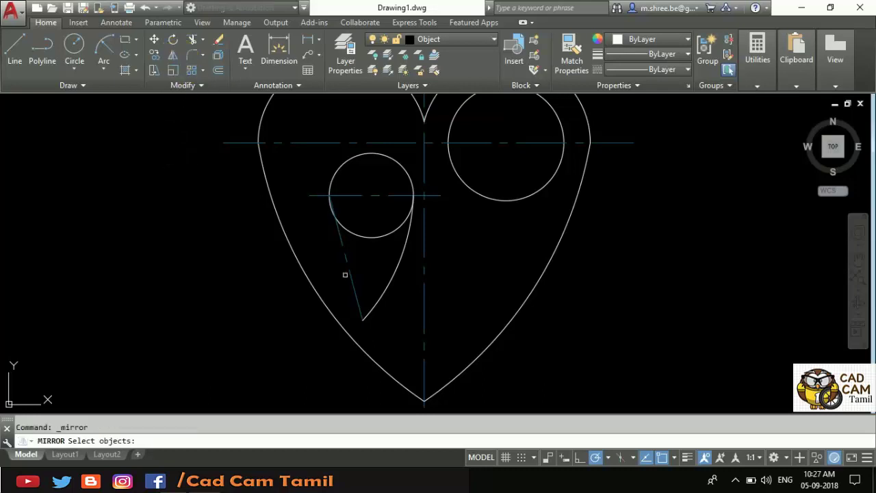
left_click(346, 164)
left_click(402, 253)
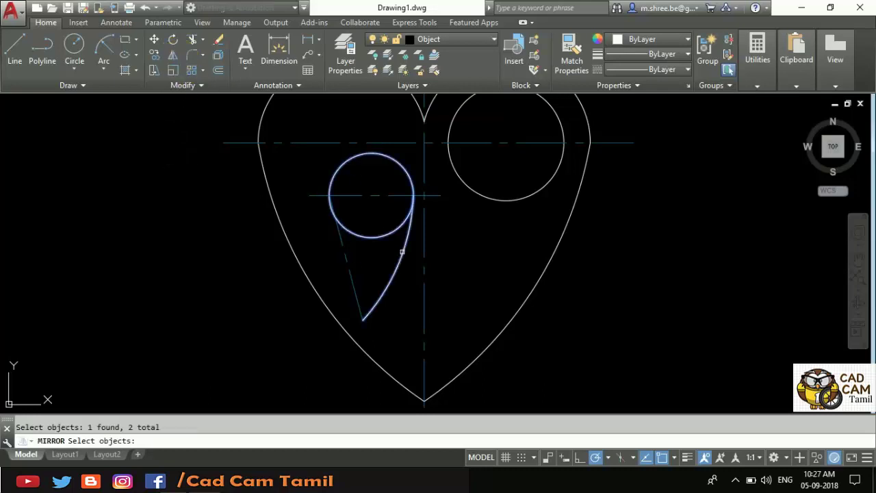
key("Return")
left_click(371, 196)
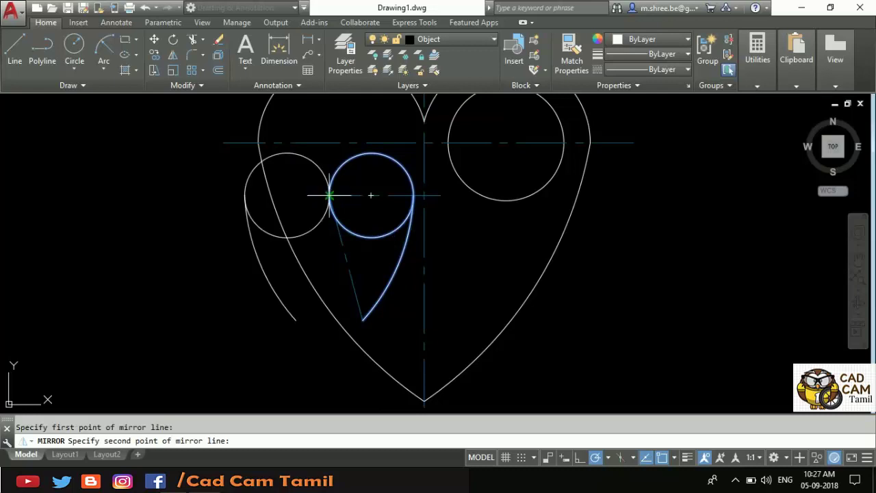
left_click(358, 304)
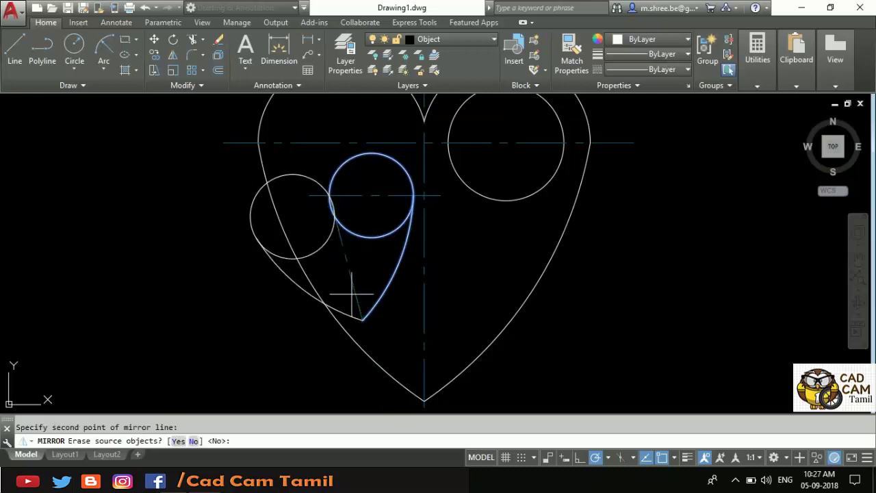
Trim the overlapping circle arcs into the heart's lobe, using all objects as cutting edges.
left_click(190, 40)
key("Return")
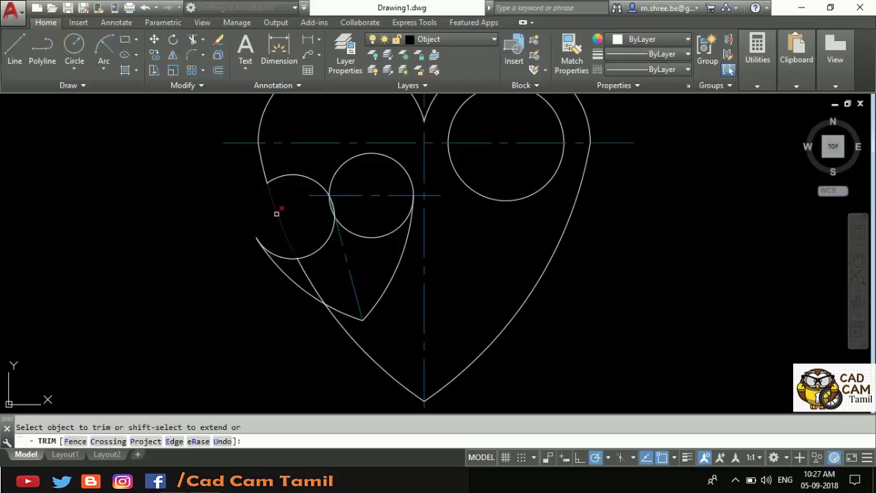
left_click(288, 254)
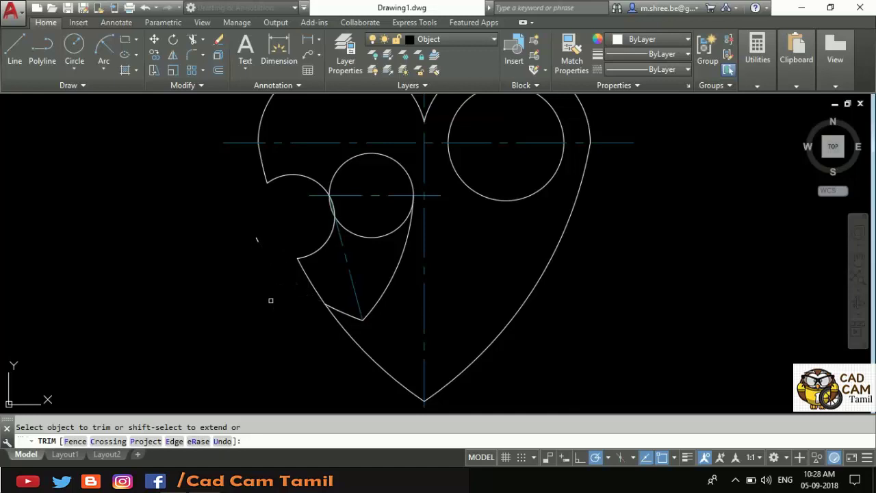
scroll(332, 195, "down", 7)
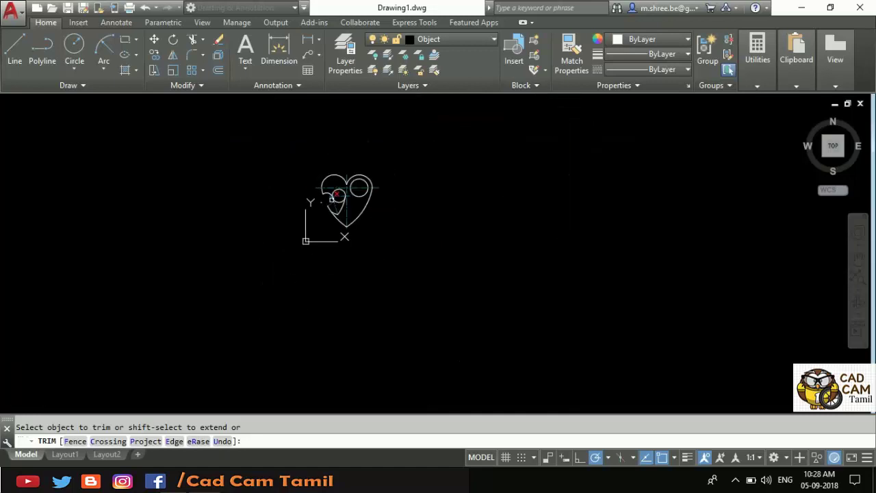
scroll(328, 188, "up", 9)
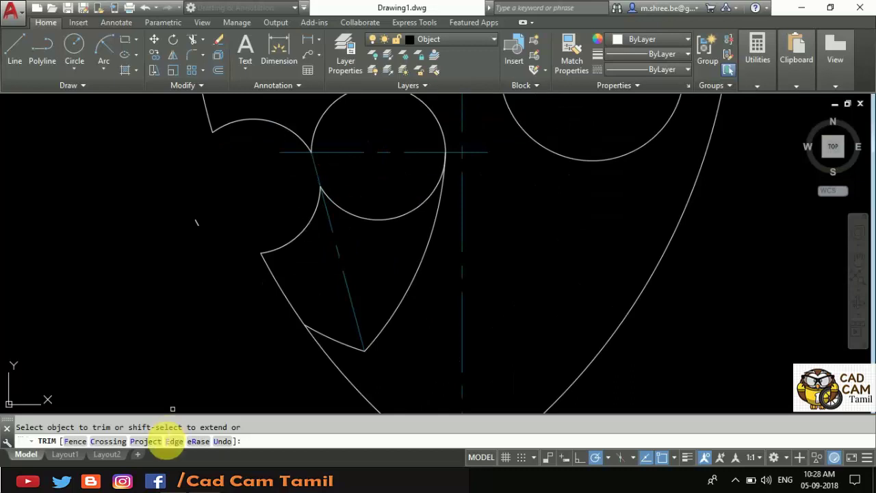
left_click(178, 463)
left_click(178, 464)
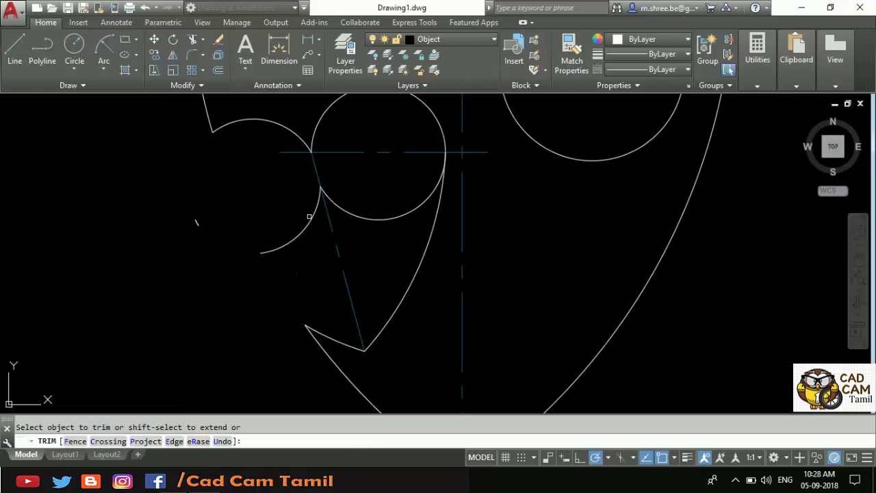
left_click(364, 202)
left_click(362, 215)
key("Escape")
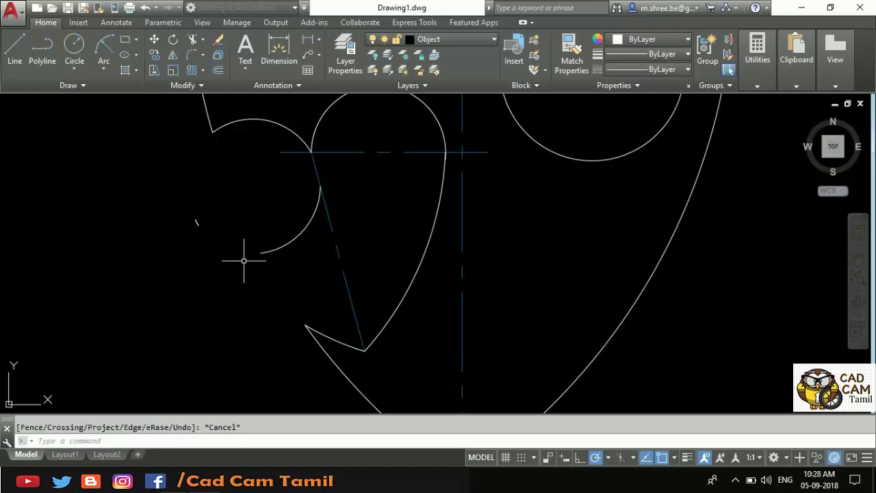
Window-select and delete the leftover stray arc fragments.
left_click(169, 205)
left_click(290, 271)
left_click(297, 260)
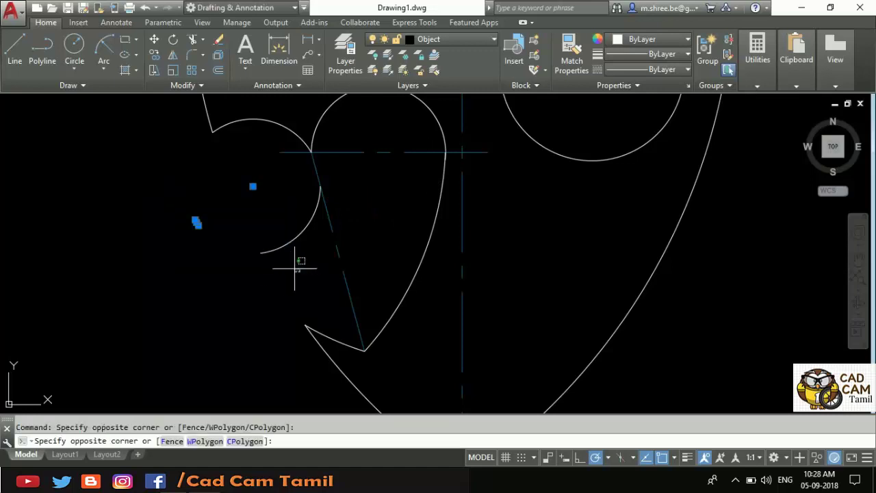
left_click(260, 253)
key("Delete")
scroll(250, 251, "down", 6)
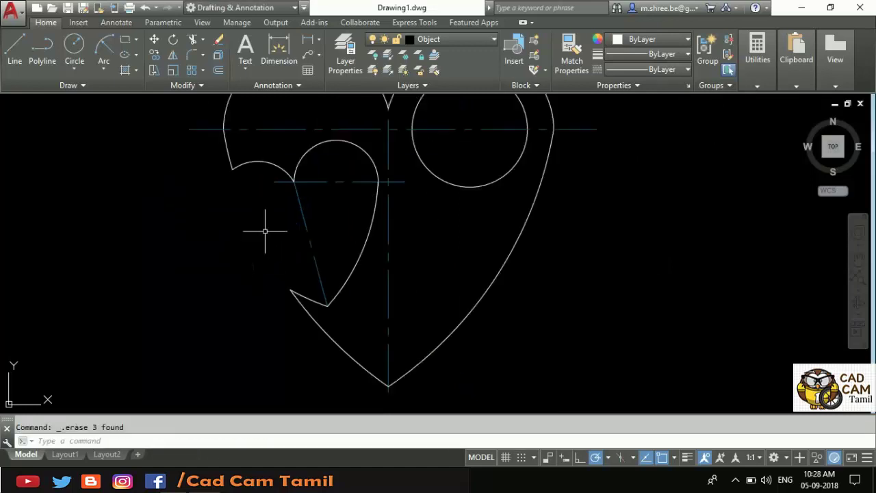
scroll(372, 257, "up", 2)
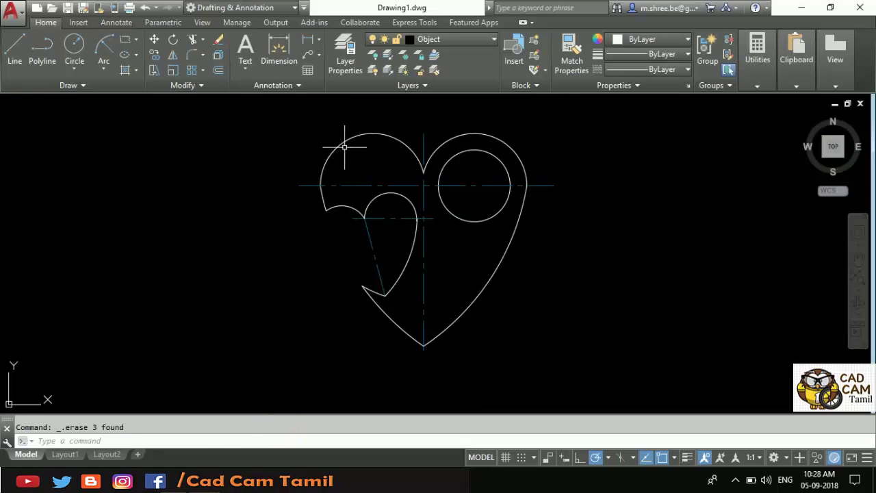
On the Dimension layer, dimension 100 vertically from the right circle's centre to the heart's bottom tip.
left_click(485, 39)
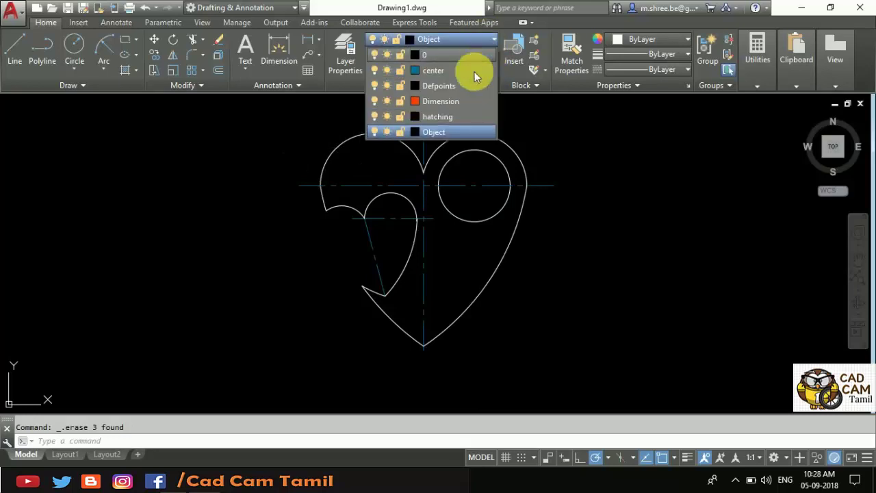
left_click(448, 102)
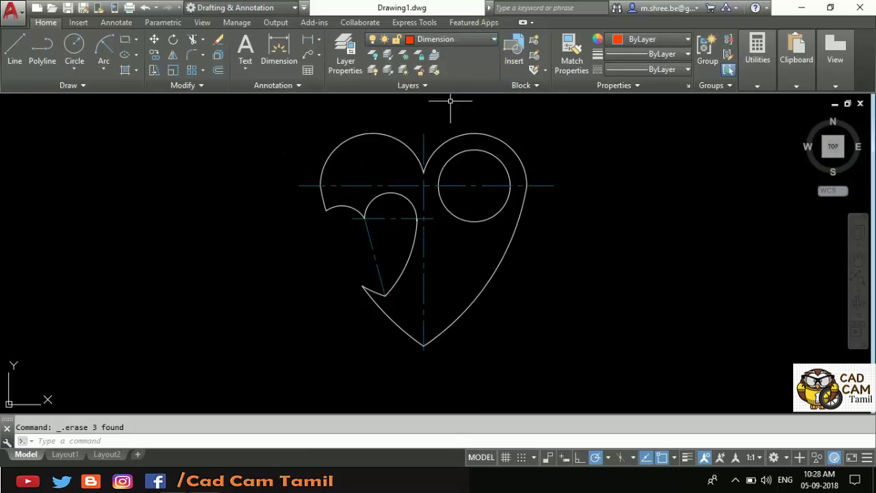
left_click(292, 63)
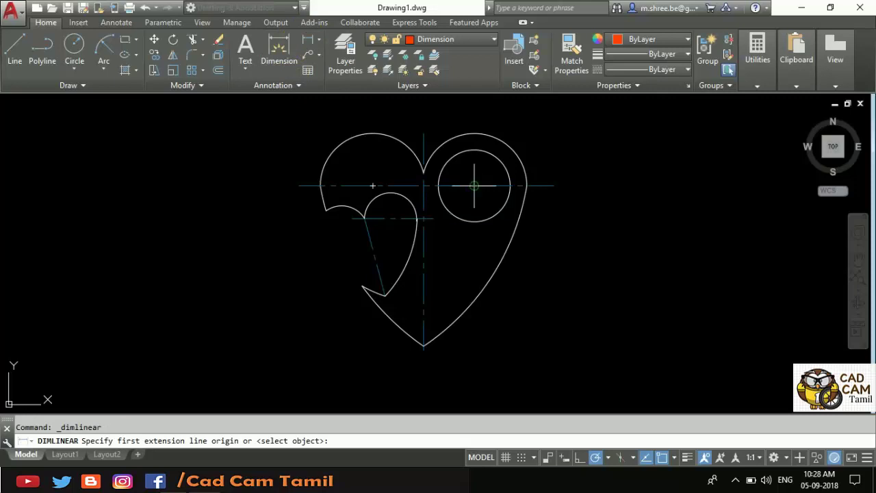
left_click(474, 185)
left_click(423, 346)
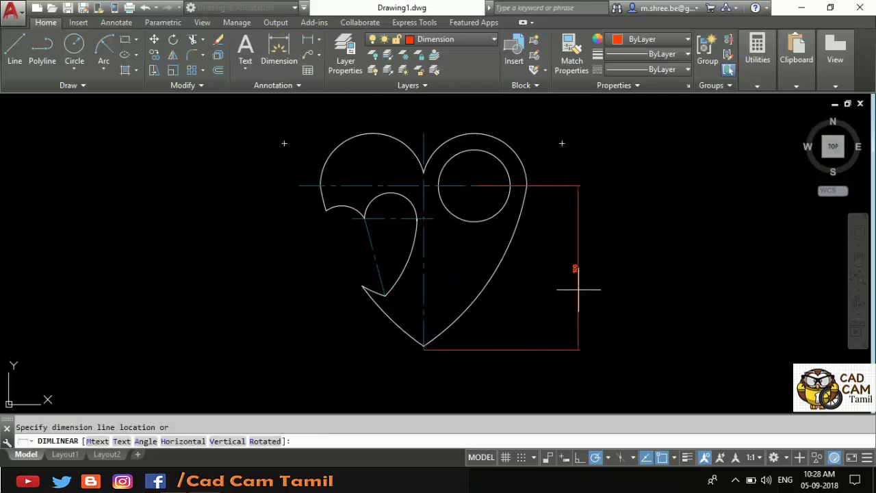
left_click(578, 289)
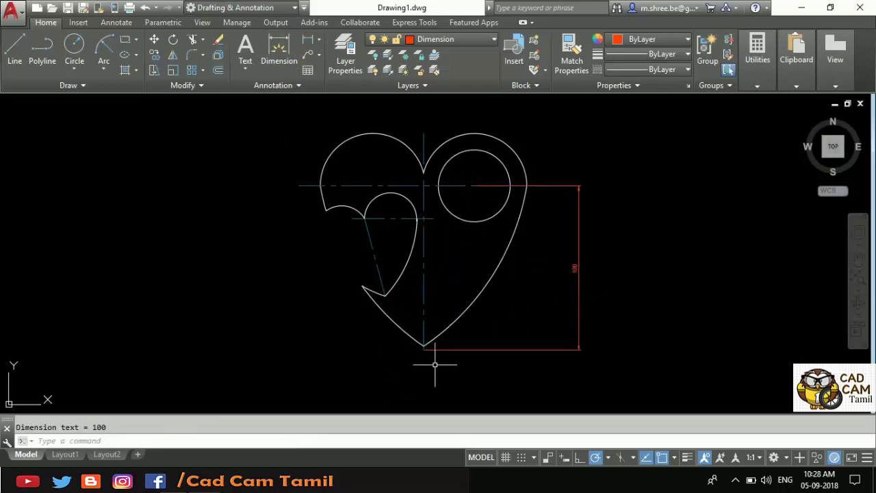
scroll(575, 267, "up", 2)
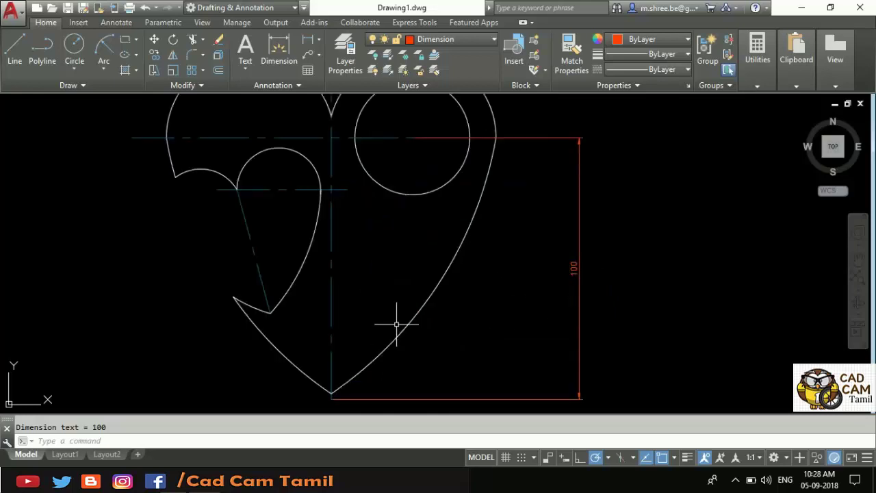
scroll(331, 394, "up", 3)
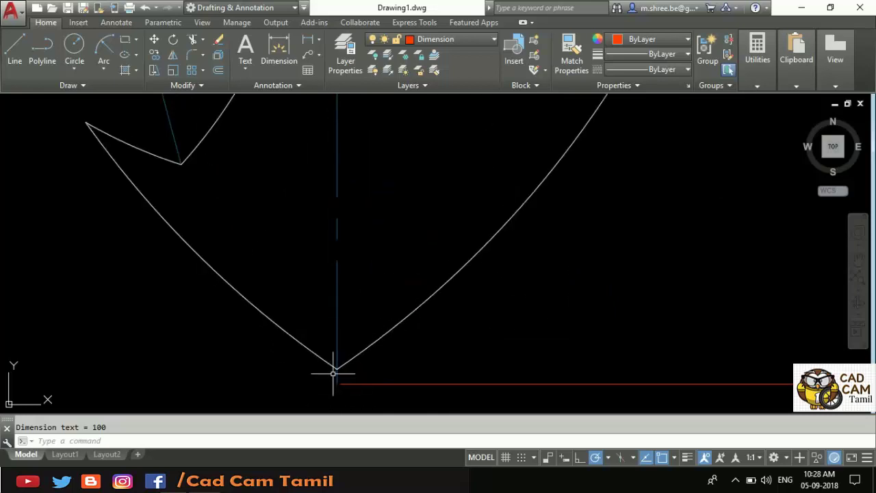
scroll(336, 369, "down", 4)
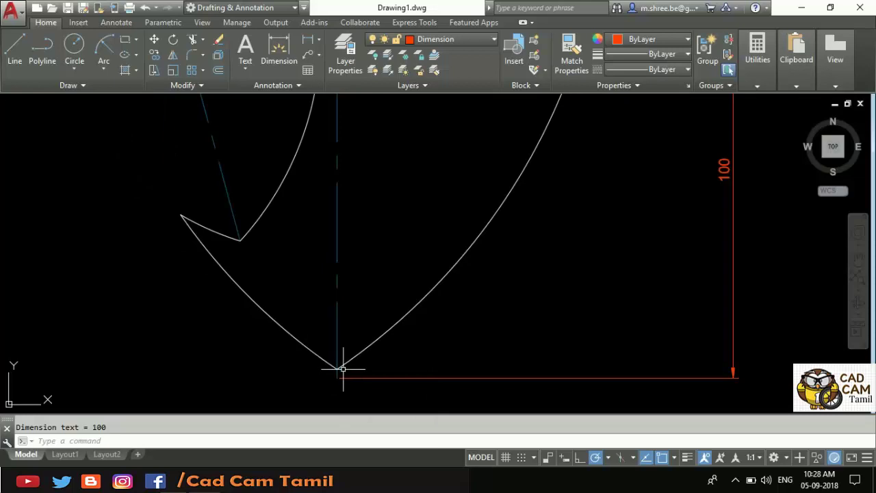
scroll(538, 320, "down", 2)
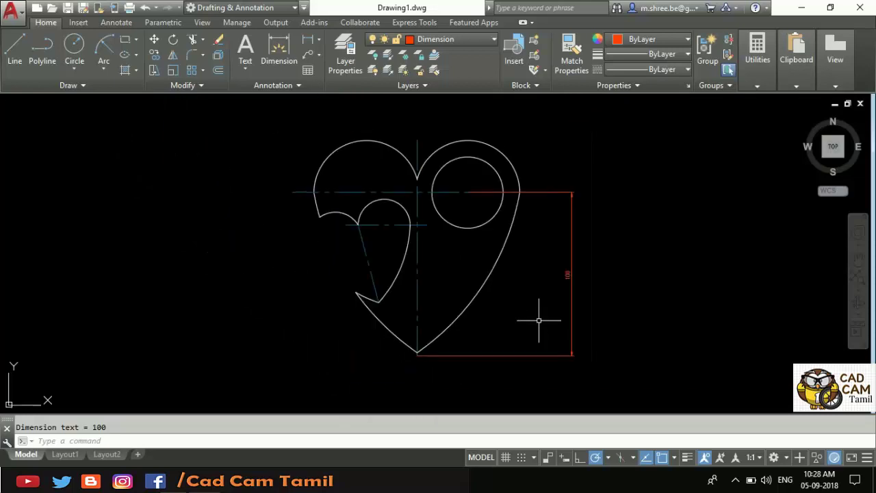